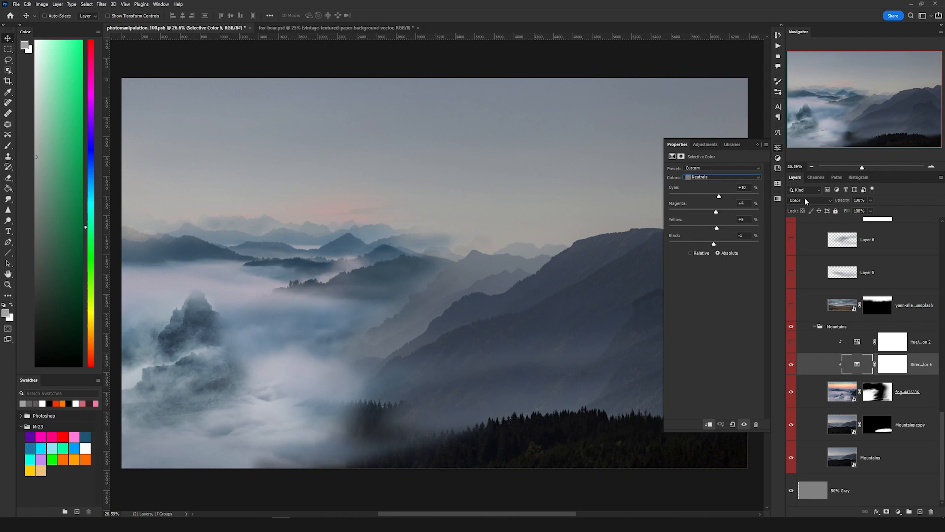
Turn on the Hue/Saturation 2 adjustment clipped above the fog layer in the Mountains group and open its settings.
click(804, 202)
click(857, 343)
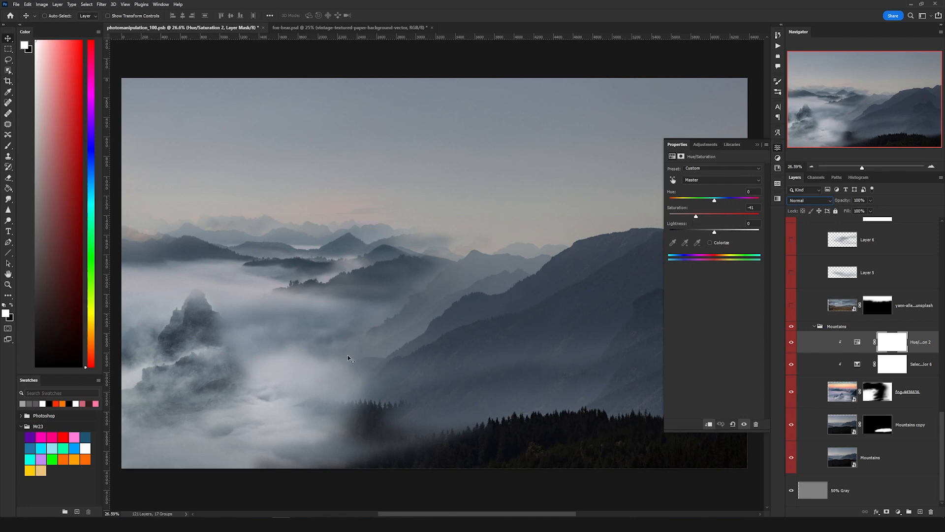
Show the cloudy landscape photo layer above the Mountains group, disabling and re-enabling its layer mask to compare.
click(791, 305)
shift+click(867, 309)
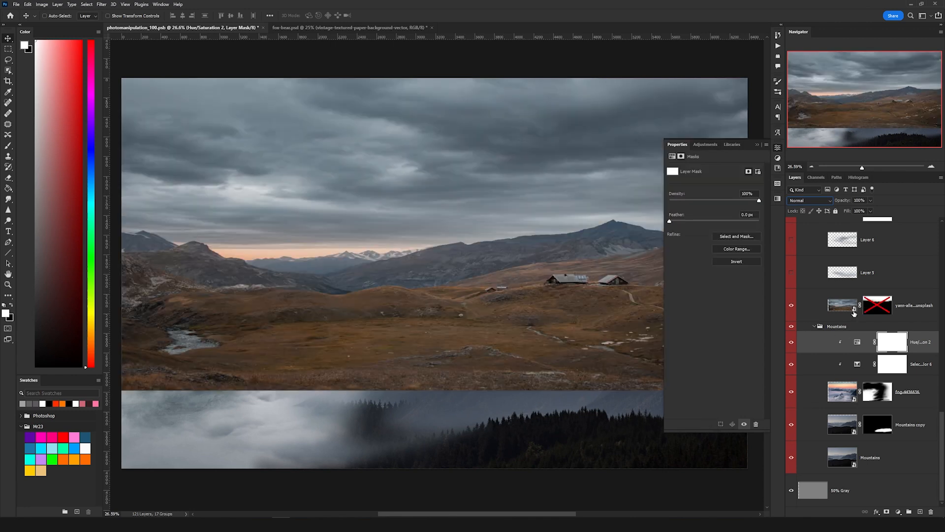
shift+click(881, 310)
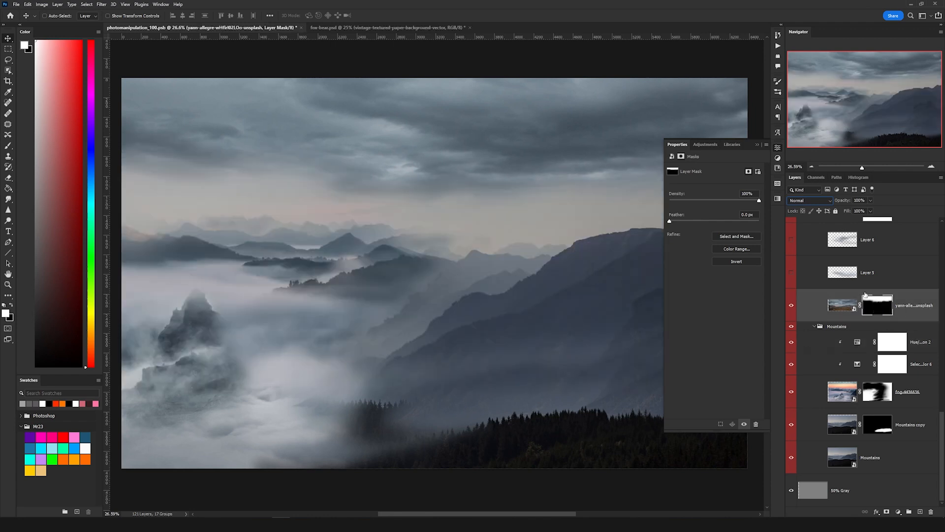
Try painting mist over the mountains on a new layer above Layer 5 with a fog brush and a sampled sky color.
click(866, 276)
scroll(864, 295, up, 2)
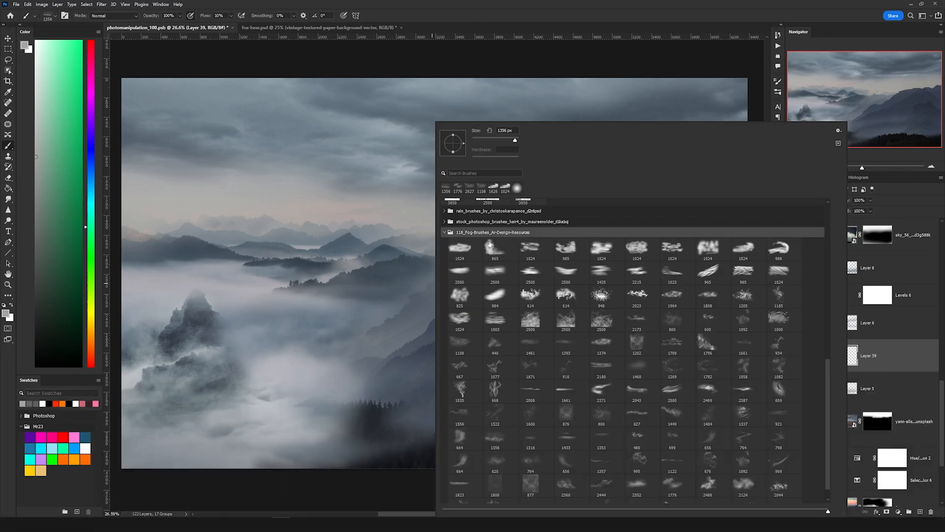
click(601, 342)
key(Return)
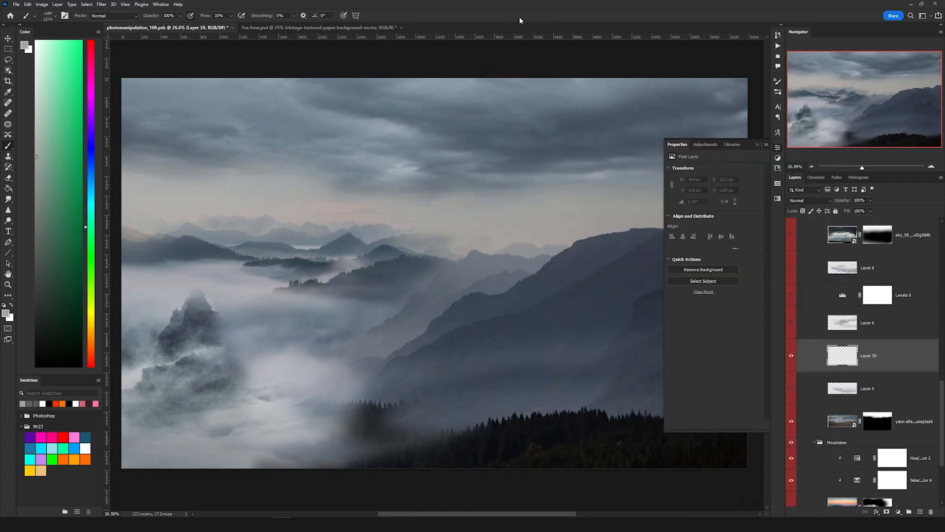
alt+click(279, 198)
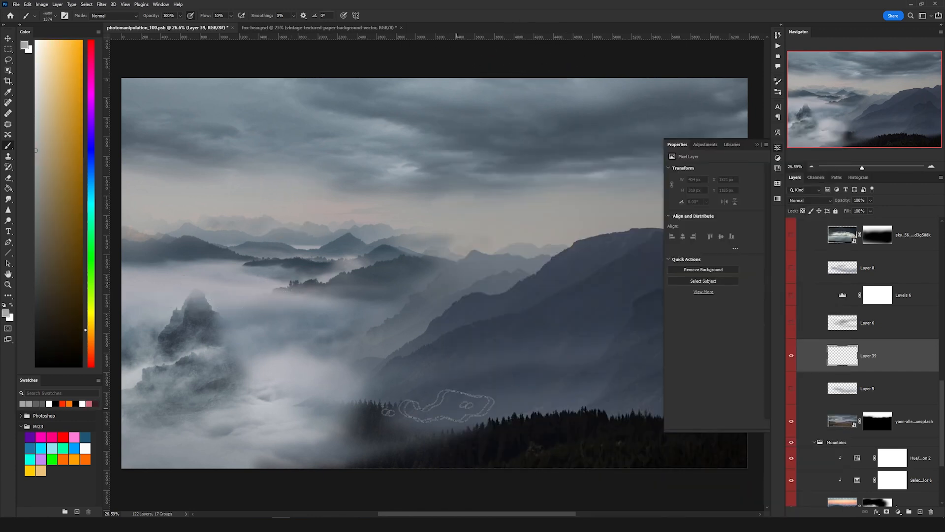
mouse_move(619, 360)
mouse_down()
mouse_move(657, 374)
mouse_move(619, 365)
mouse_move(211, 362)
mouse_move(545, 368)
mouse_move(596, 331)
mouse_move(656, 426)
mouse_move(719, 405)
mouse_up()
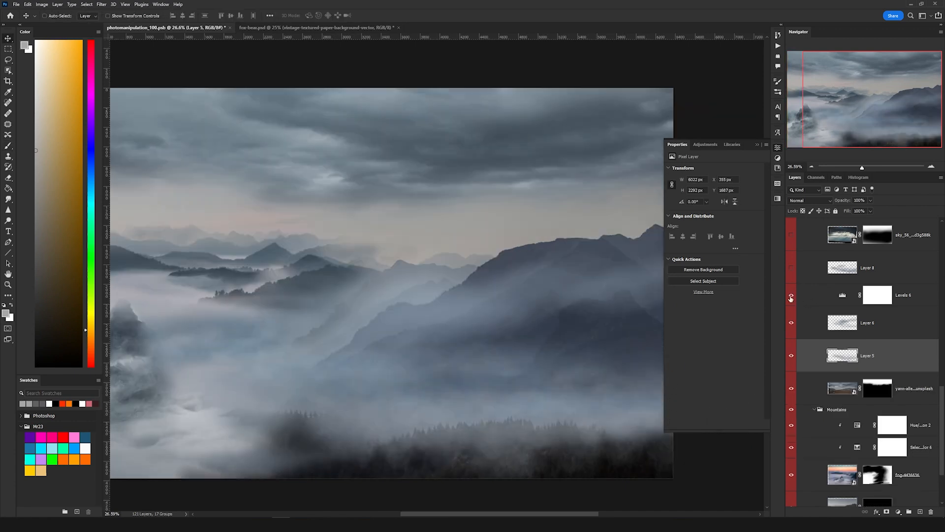
Turn on the Levels 6 adjustment and open its settings, and show and select Layer 8 above it.
click(791, 296)
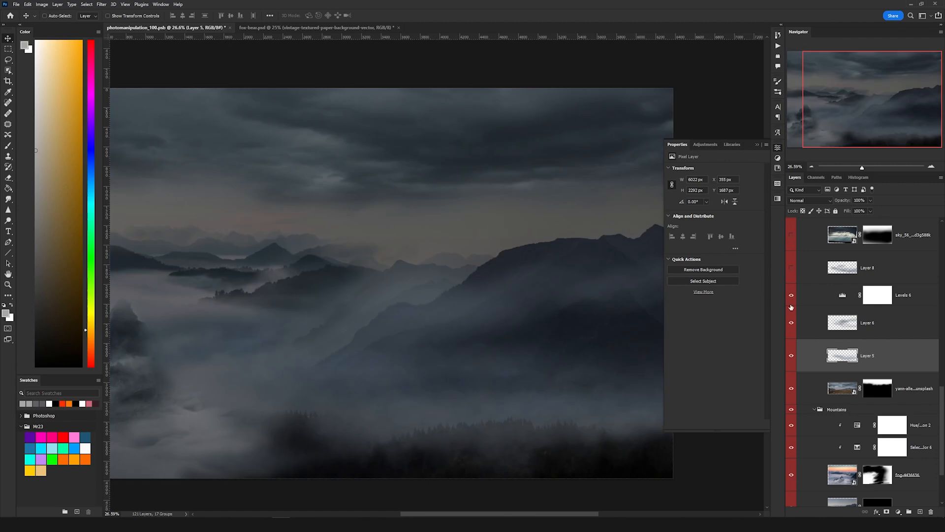
click(844, 297)
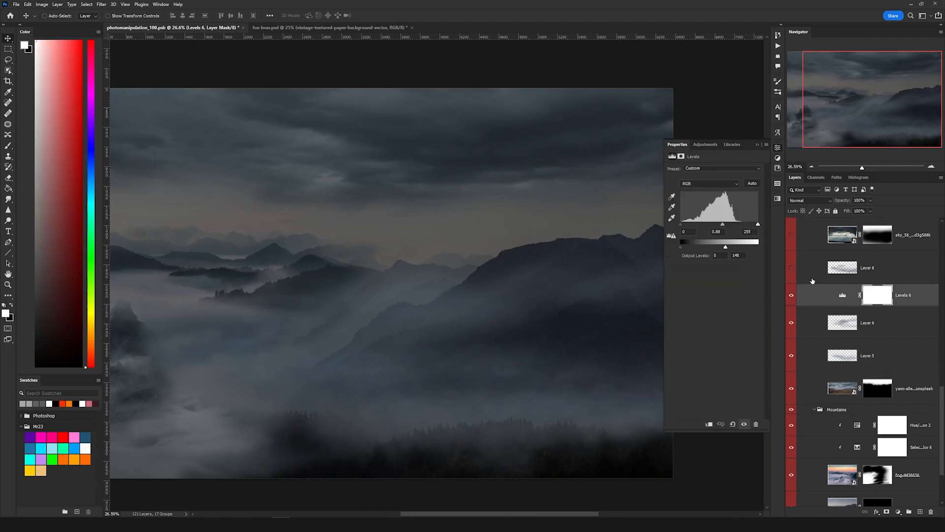
click(792, 269)
click(862, 268)
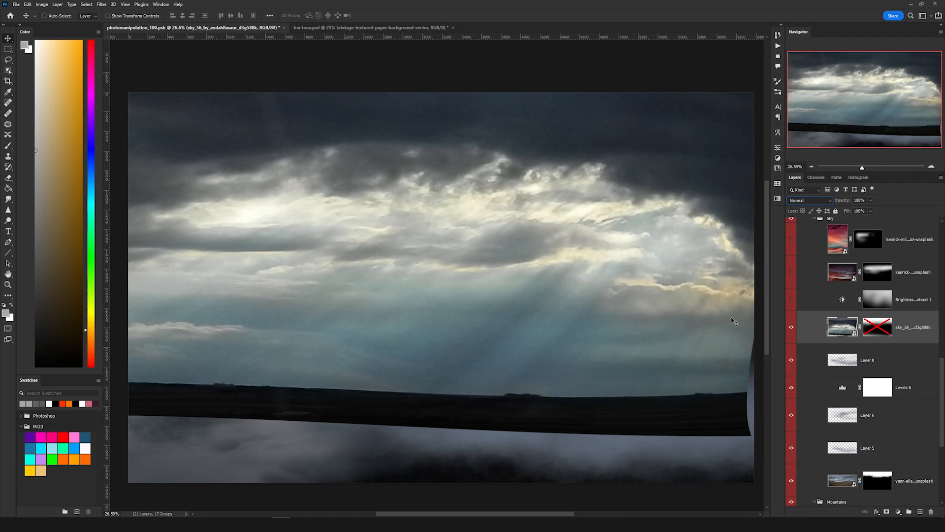
Set the sky_56 layer's blend mode to Soft Light and re-enable its layer mask.
click(805, 200)
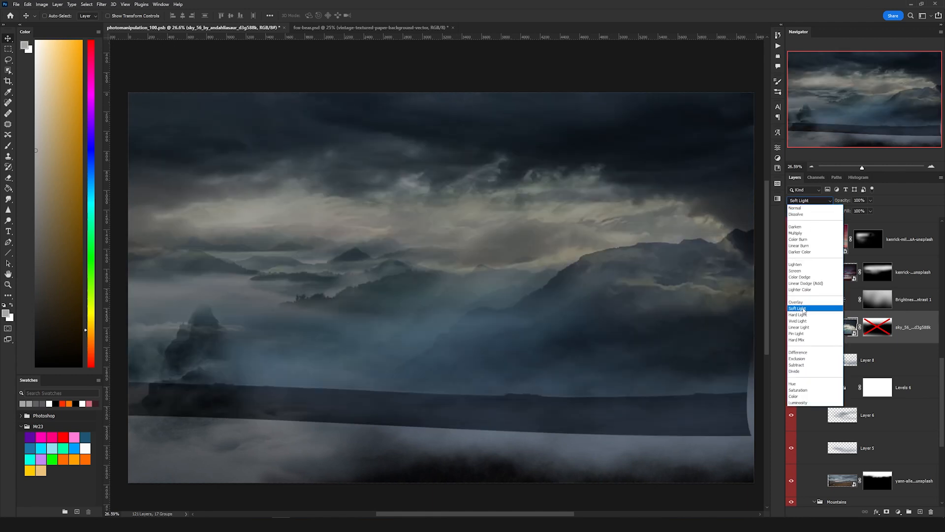
click(805, 311)
shift+click(875, 332)
Turn on the masked Brightness/Contrast 1 adjustment above the sky_56 layer and open its settings.
click(792, 299)
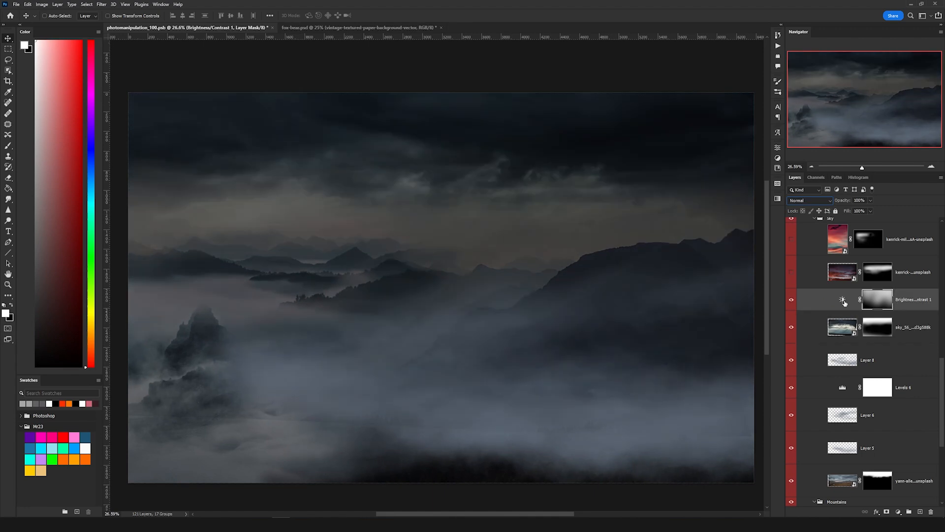
double_click(842, 300)
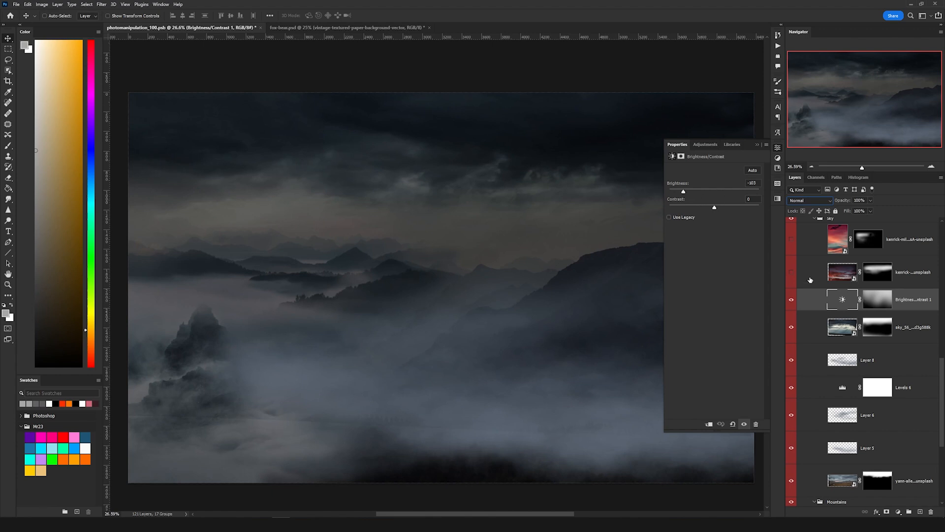
Show the dark red sunset cloud layer through its layer mask and change its blend mode.
click(791, 272)
shift+click(878, 271)
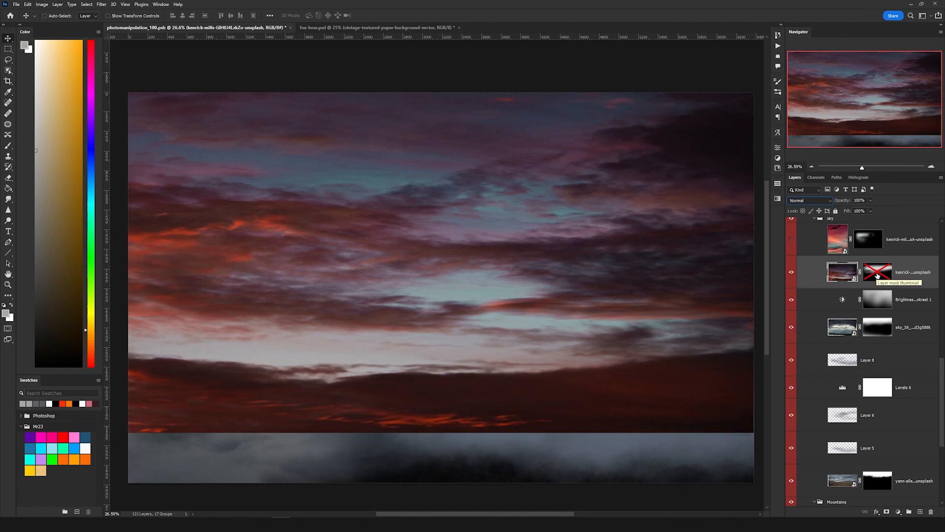
shift+click(879, 276)
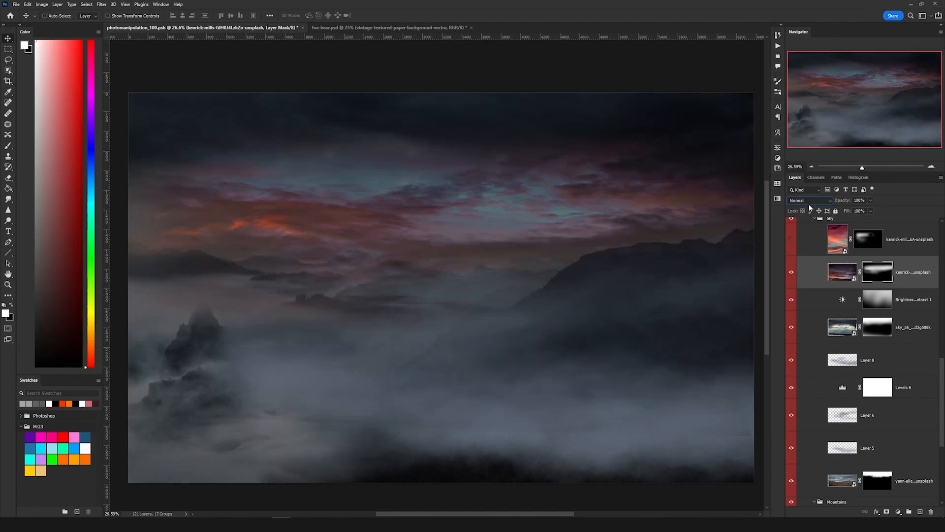
click(810, 202)
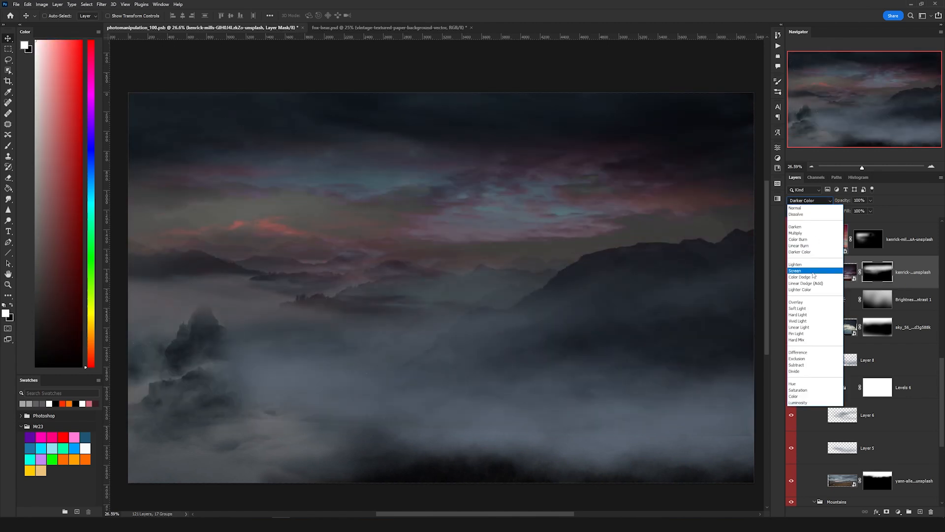
click(811, 208)
Change the blend mode of the upper pink-orange sunset layer in the Sky group and re-enable its layer mask.
shift+click(865, 274)
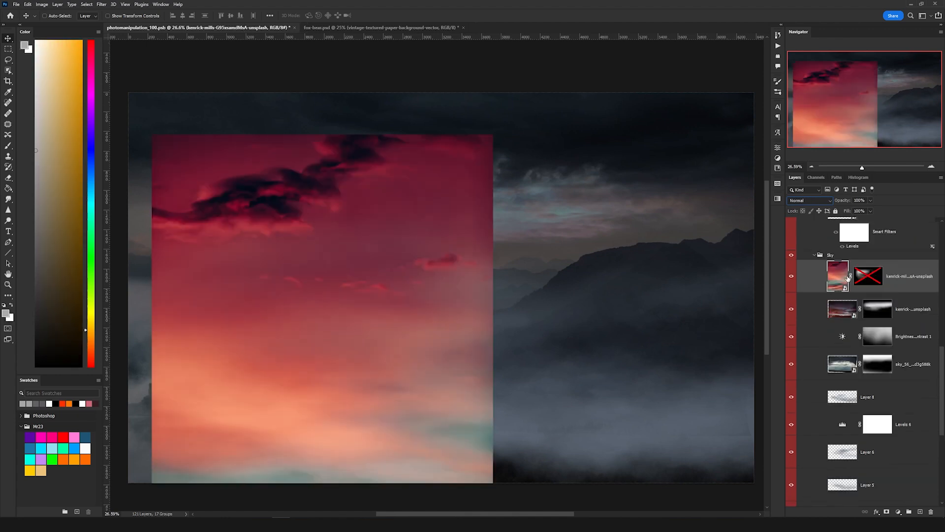
click(810, 200)
click(812, 276)
shift+click(869, 284)
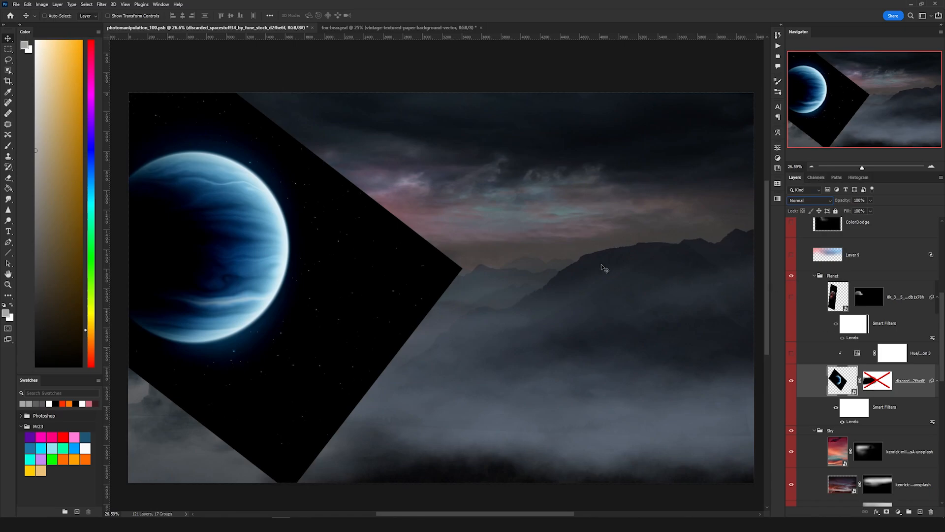
Set the blue planet layer's blend mode to Screen and re-enable its layer mask.
click(802, 200)
click(803, 263)
click(881, 382)
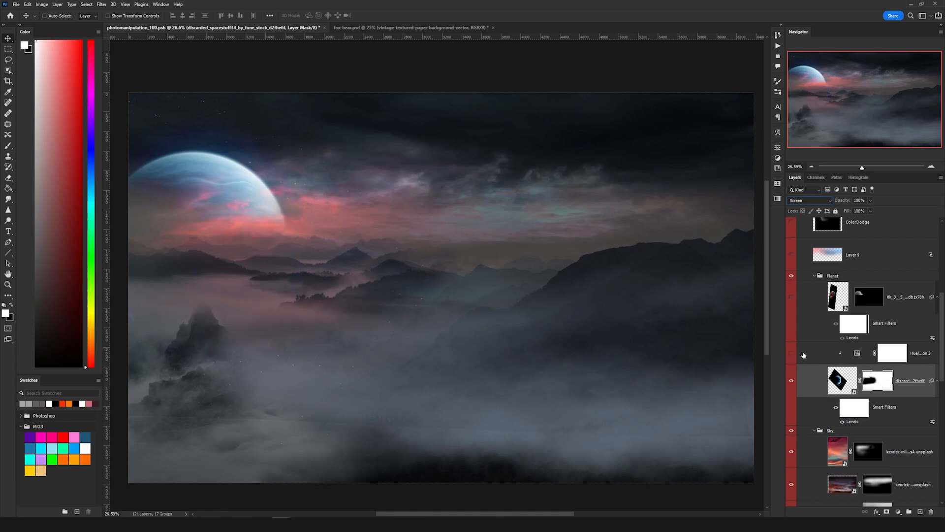
Turn on the Hue/Saturation 3 adjustment clipped to the blue planet and open its settings.
click(855, 354)
click(790, 350)
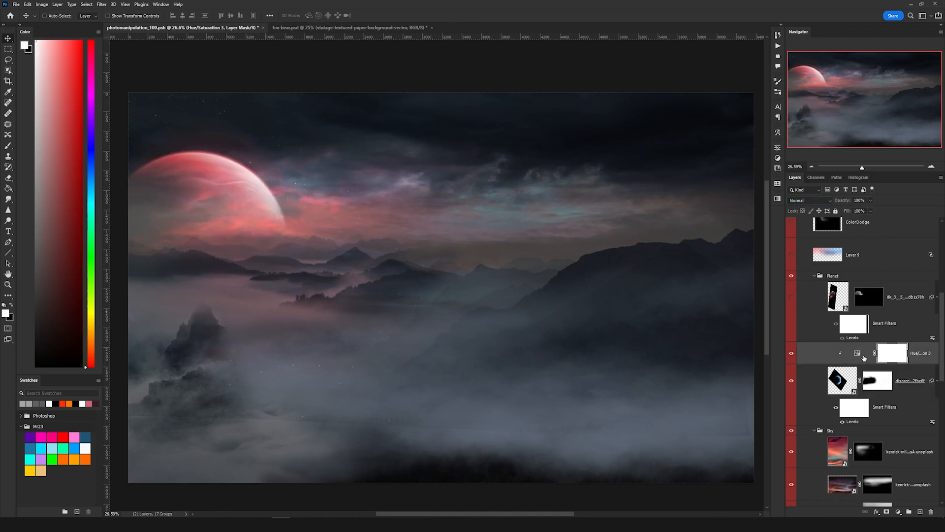
double_click(858, 353)
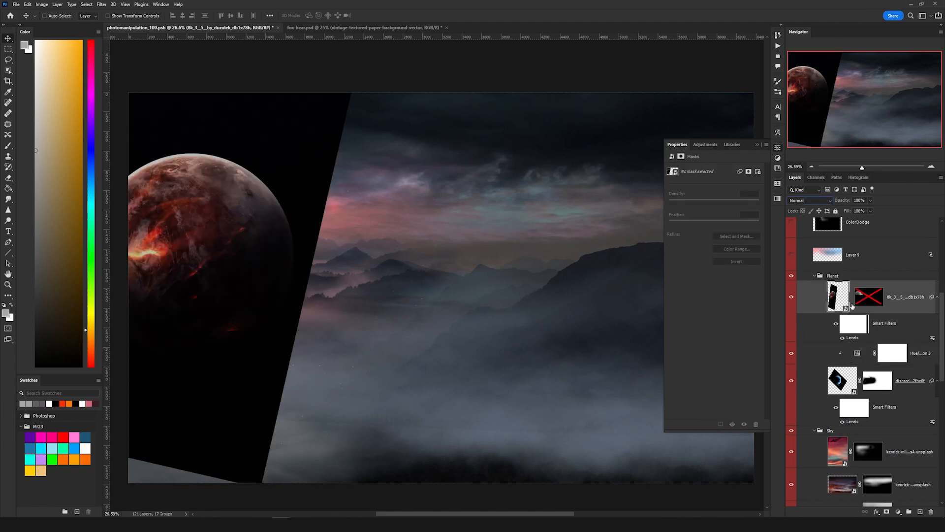
Change the blend mode of the fiery red planet layer in the Planet group and re-enable its layer mask.
click(808, 203)
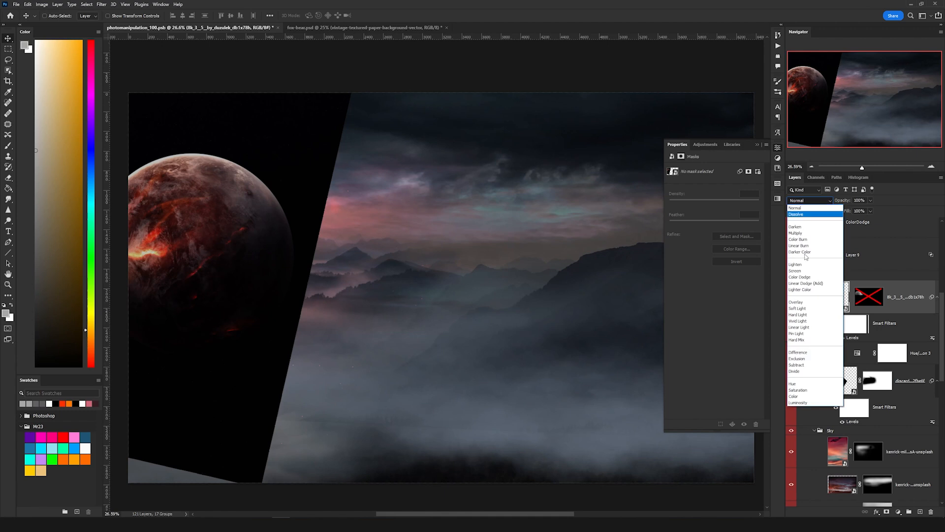
click(807, 274)
shift+click(874, 297)
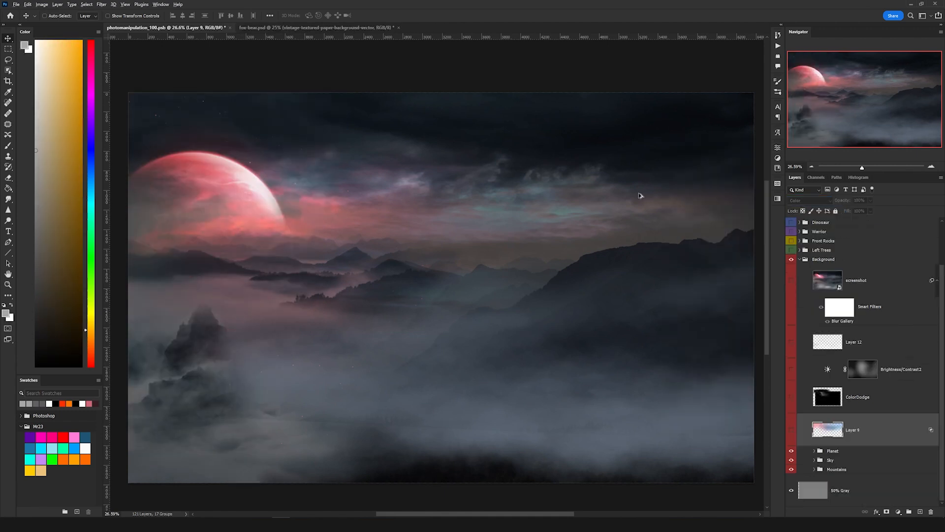
Show the color-tint Layer 9 above the Planet group and check its blend mode.
scroll(639, 196, up, 2)
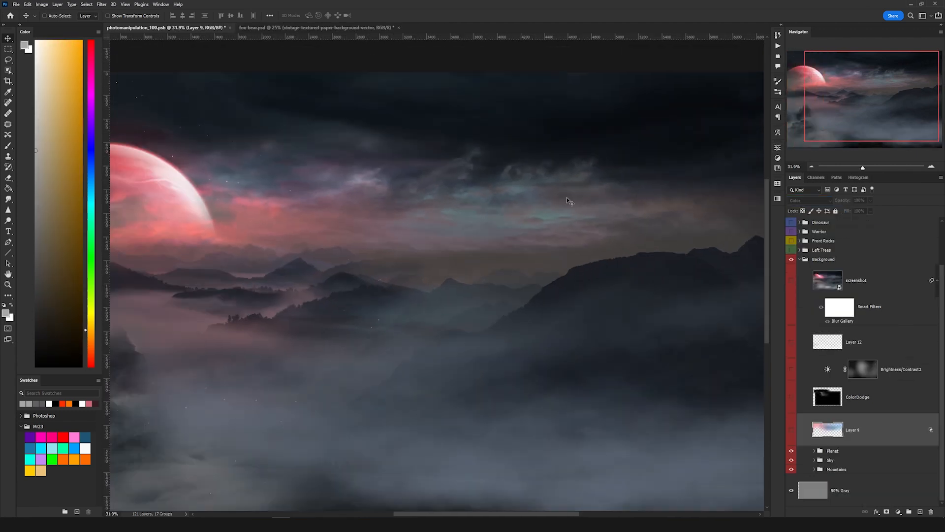
drag(498, 195, 588, 203)
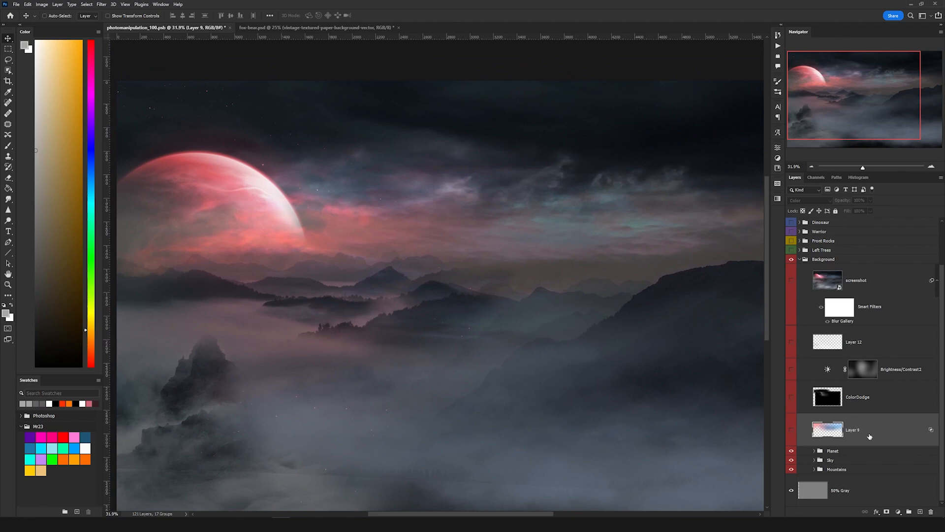
click(791, 430)
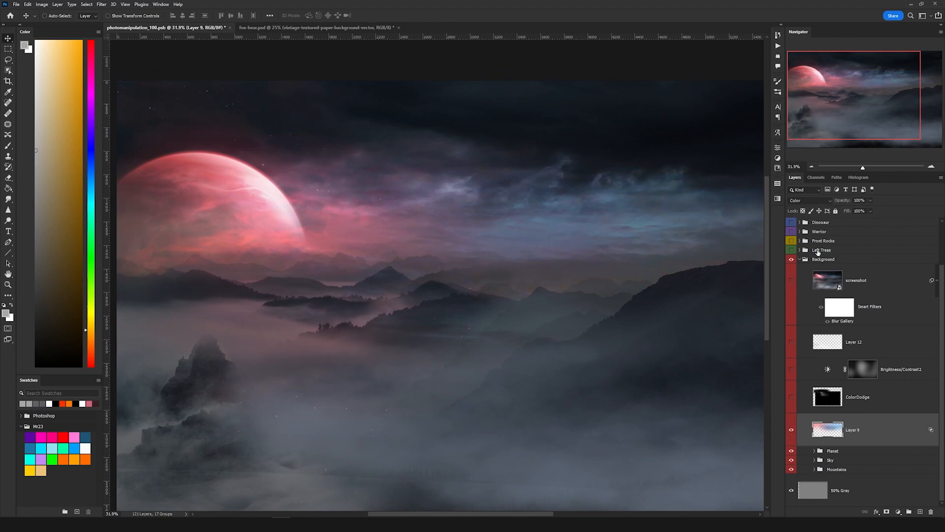
click(800, 201)
click(801, 201)
key(l)
mouse_move(573, 148)
mouse_down()
mouse_move(509, 145)
mouse_move(578, 149)
mouse_up()
mouse_move(218, 118)
mouse_down()
mouse_move(345, 225)
mouse_move(117, 129)
mouse_move(135, 62)
mouse_up()
key(ctrl+d)
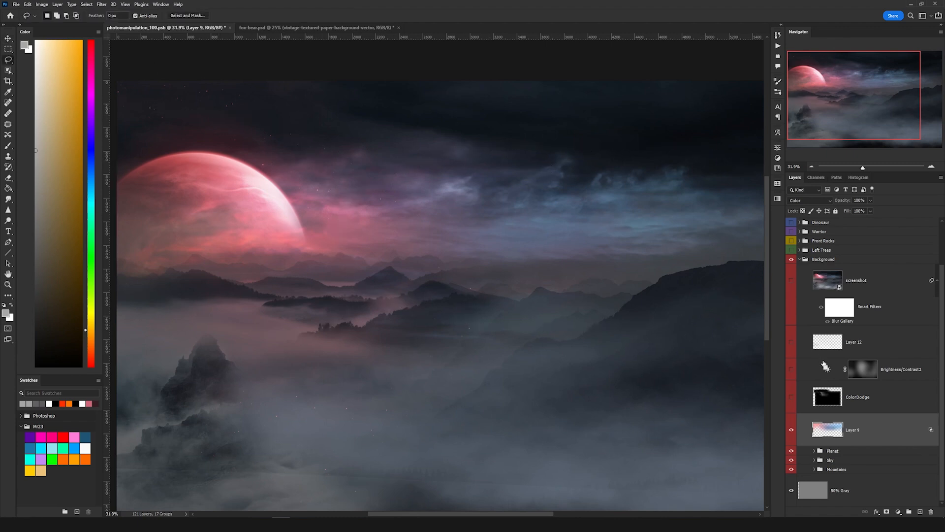
Show the ColorDodge layer above Layer 9 and ready the Brush tool with the foreground and background colors swapped.
click(819, 396)
key(b)
click(792, 398)
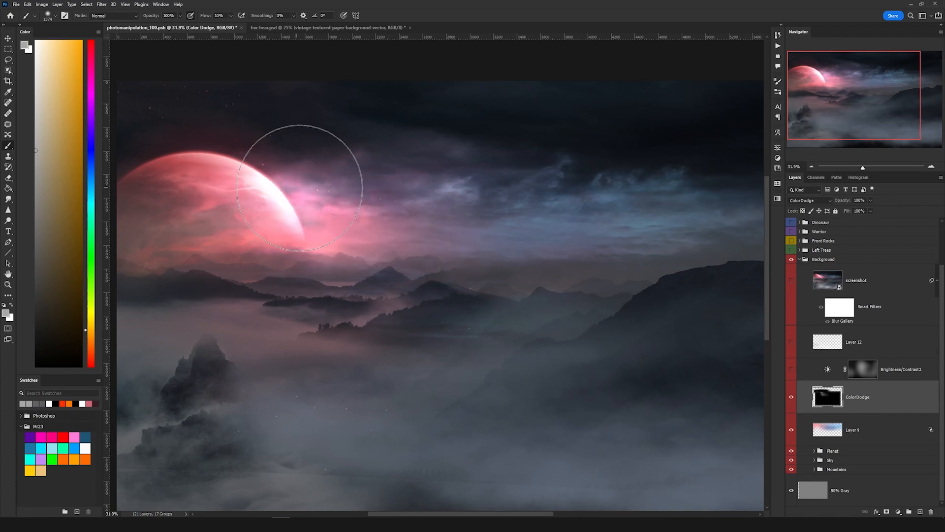
key(x)
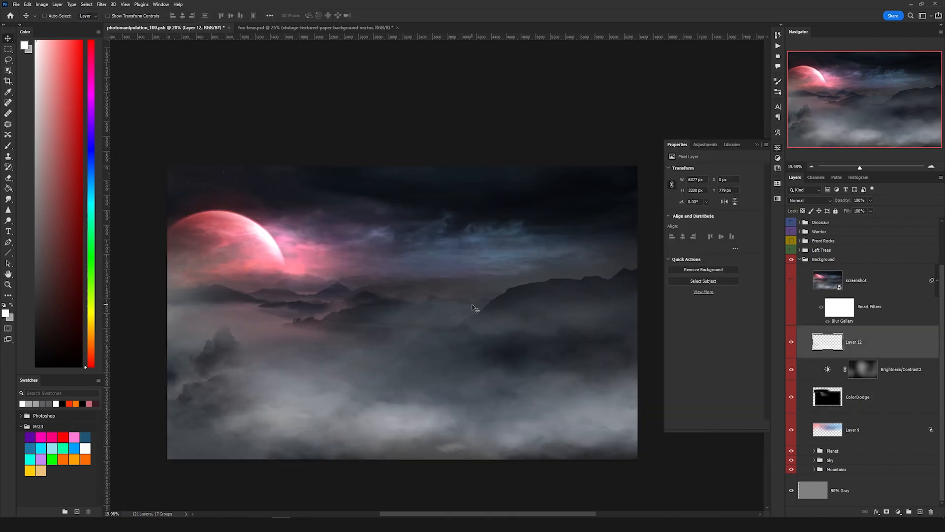
Stamp all visible layers into a new layer above Layer 12 and convert it to a smart object.
scroll(499, 291, up, 3)
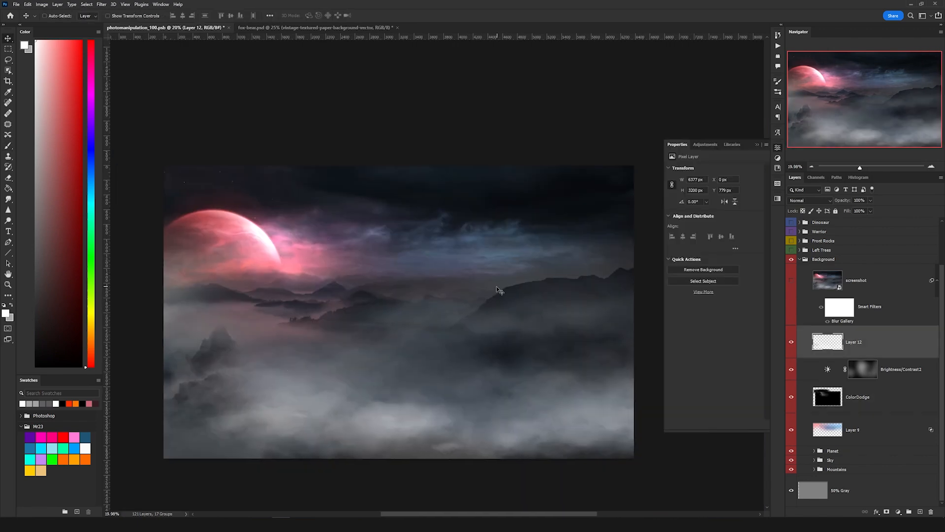
scroll(580, 315, down, 2)
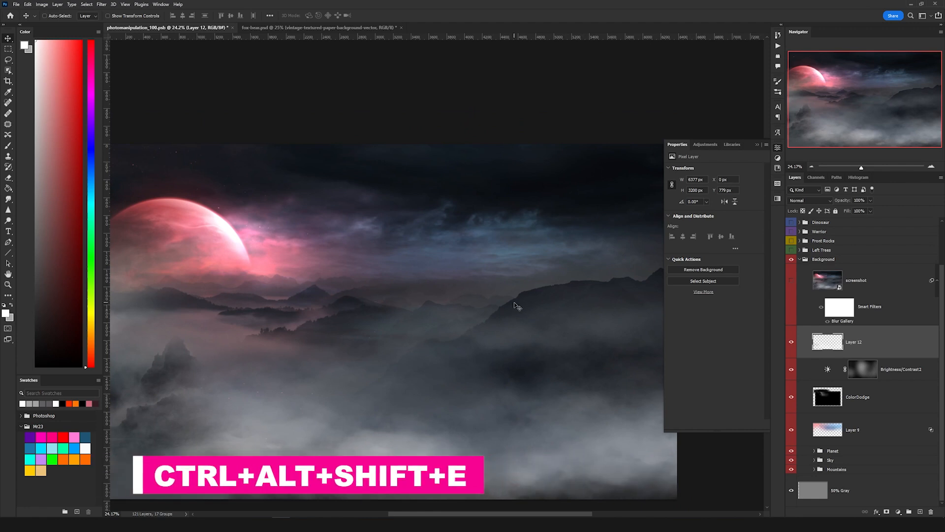
key(ctrl+alt+shift+e)
right_click(866, 341)
click(876, 129)
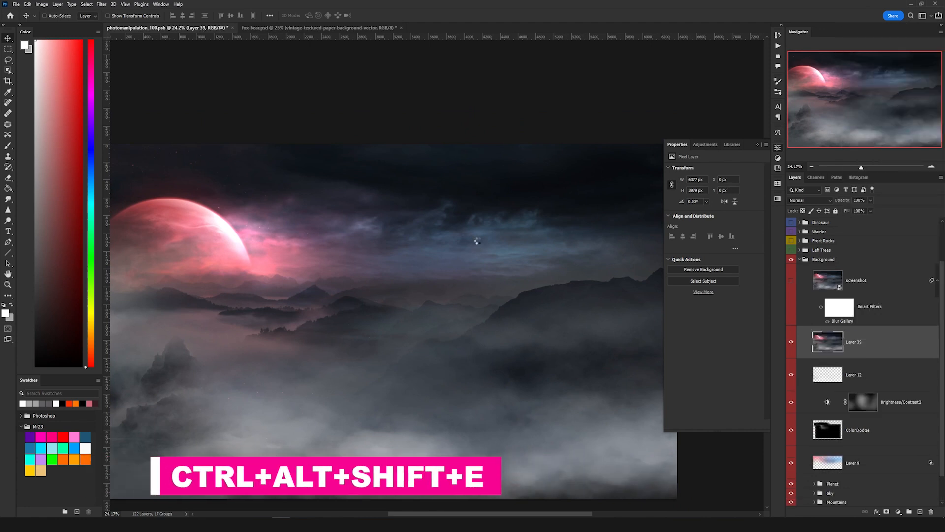
Open the Tilt-Shift blur on the merged smart object and position its center just below the middle of the landscape.
scroll(507, 229, up, 1)
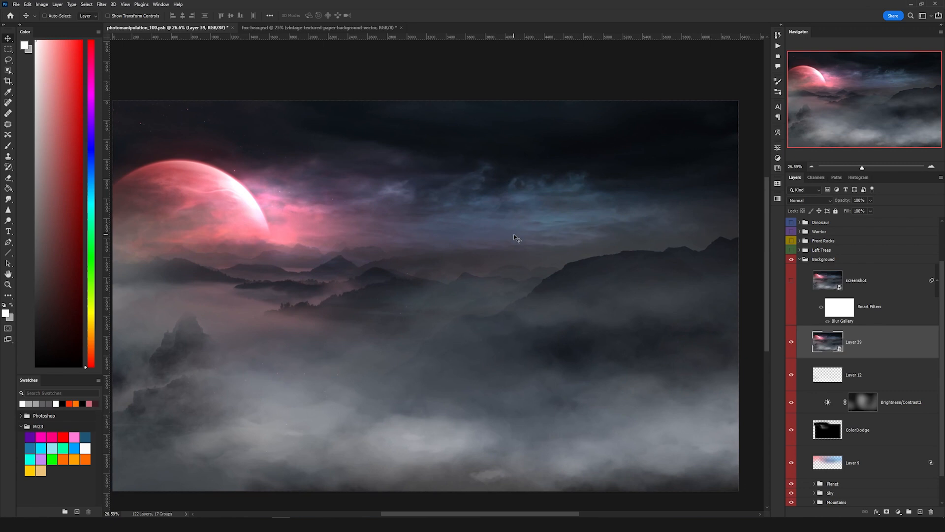
click(106, 7)
mouse_move(156, 111)
click(211, 120)
mouse_move(423, 326)
mouse_down()
mouse_move(421, 347)
mouse_move(418, 325)
mouse_up()
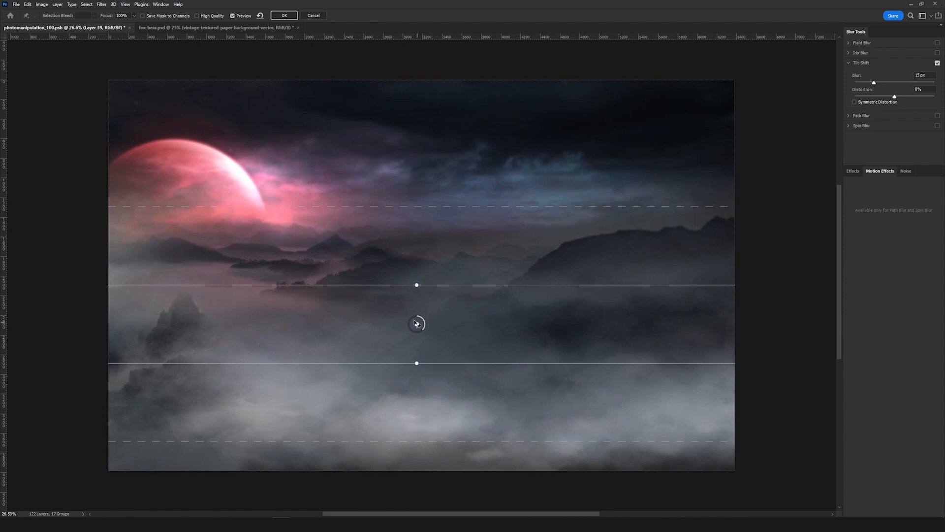
drag(425, 331, 424, 319)
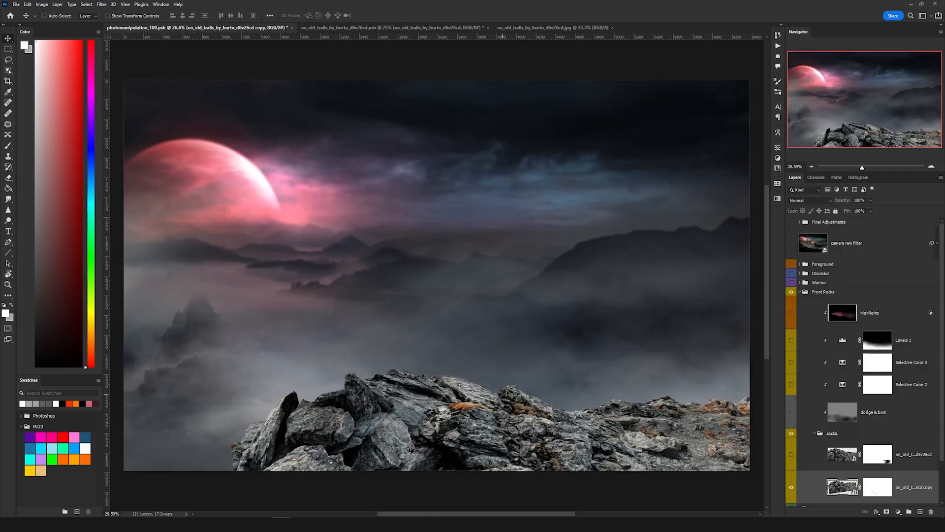
Show the second rock layer inside the rocks group and collapse the group.
scroll(524, 368, down, 1)
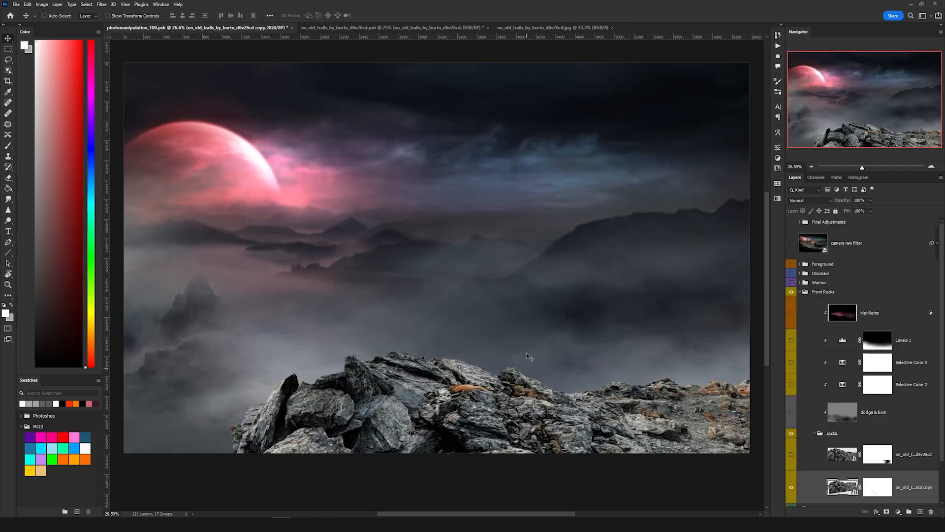
click(790, 454)
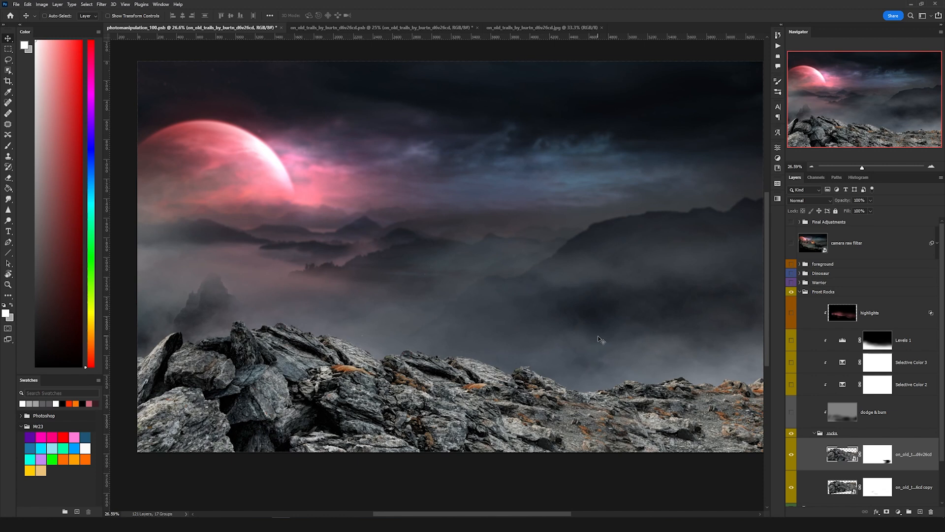
click(814, 433)
Show the dodge & burn layer clipped to the rocks group, toggling its visibility to compare the shading.
click(814, 419)
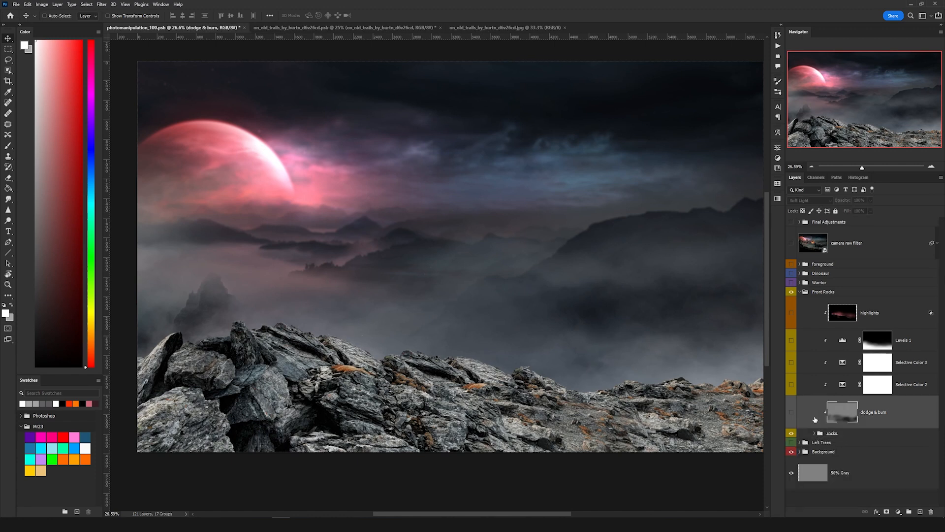
click(791, 413)
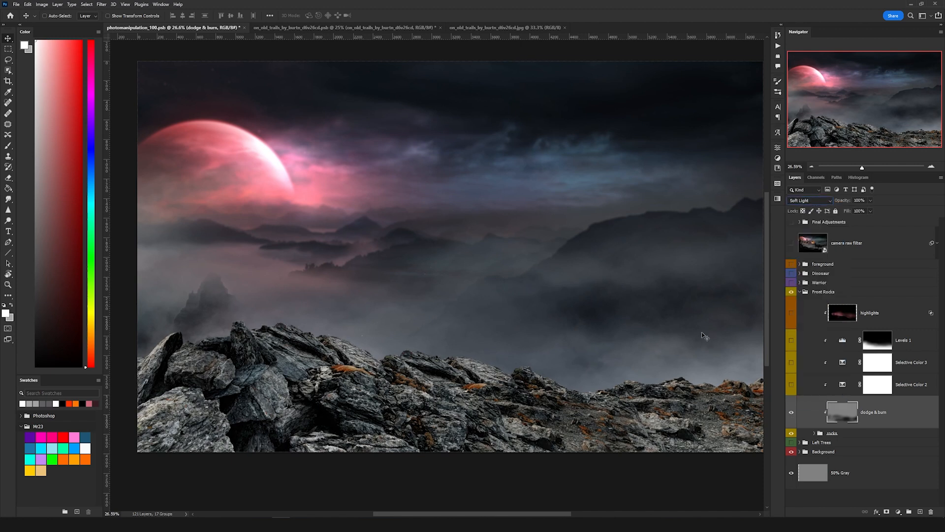
click(791, 413)
click(791, 414)
Show Selective Color 2 and Selective Color 3 above the rocks and inspect their settings and blend modes.
click(811, 362)
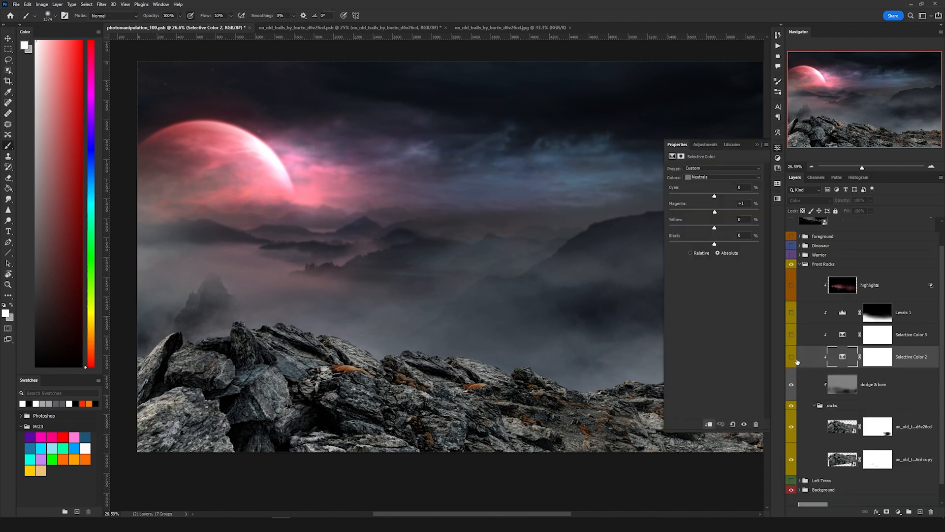
click(791, 358)
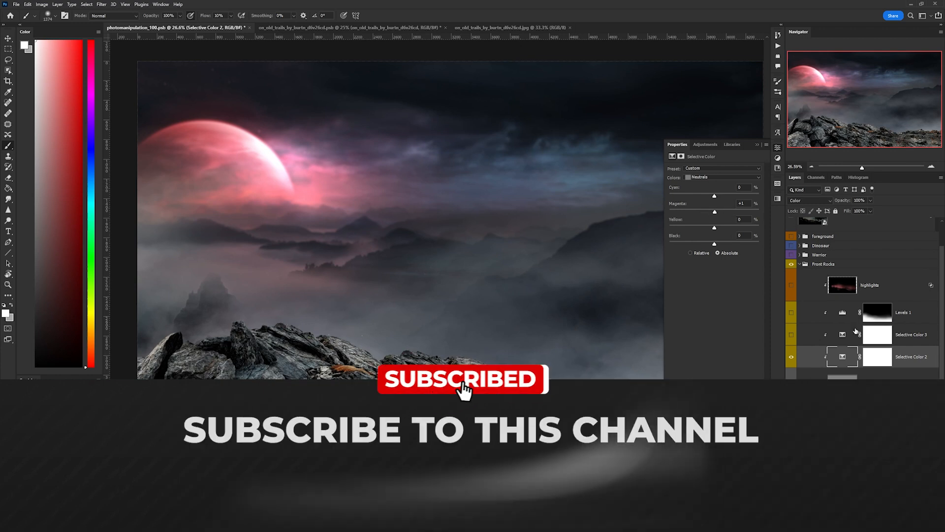
click(791, 334)
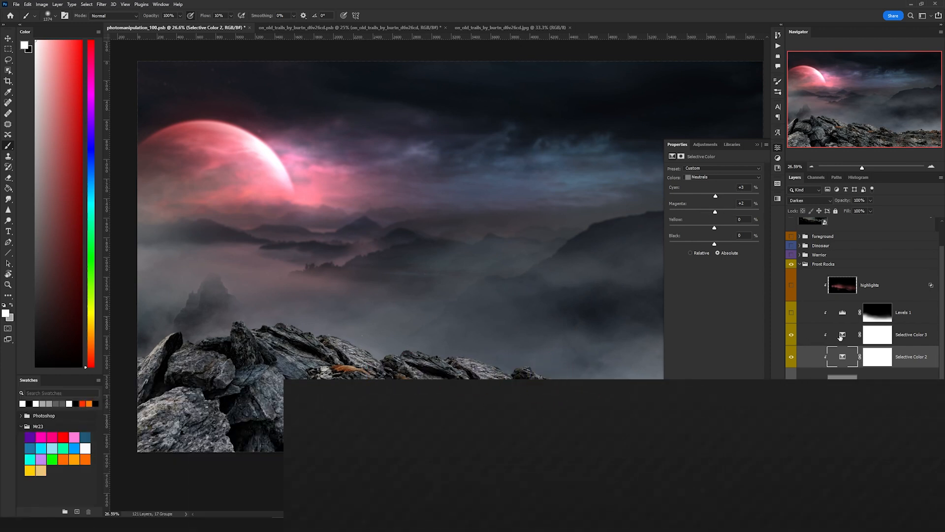
click(839, 337)
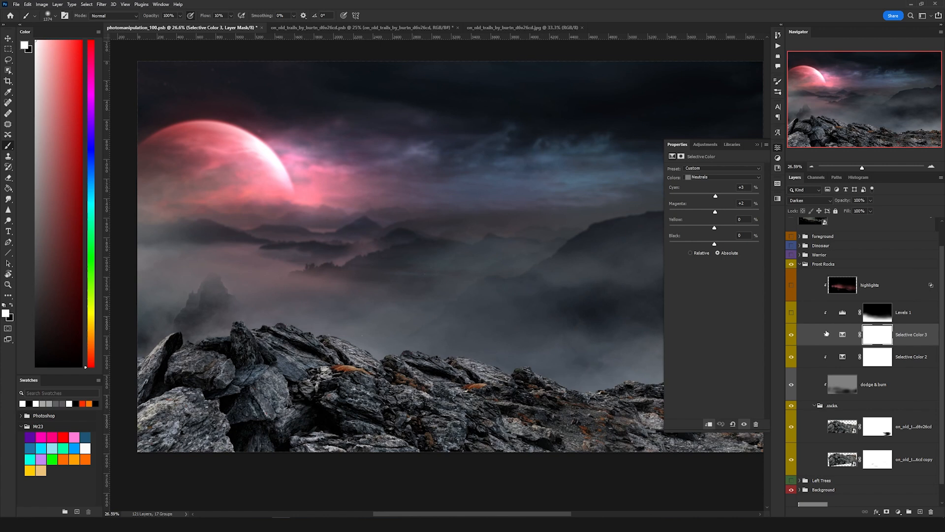
click(811, 199)
click(811, 199)
Show the Levels 1 adjustment above the rocks and open its settings to review the output levels.
click(791, 312)
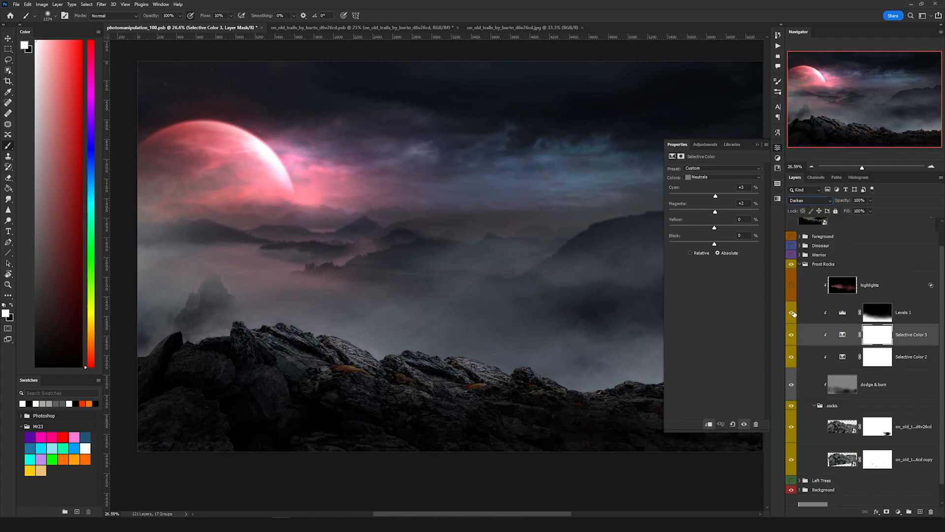
click(844, 313)
drag(494, 349, 502, 281)
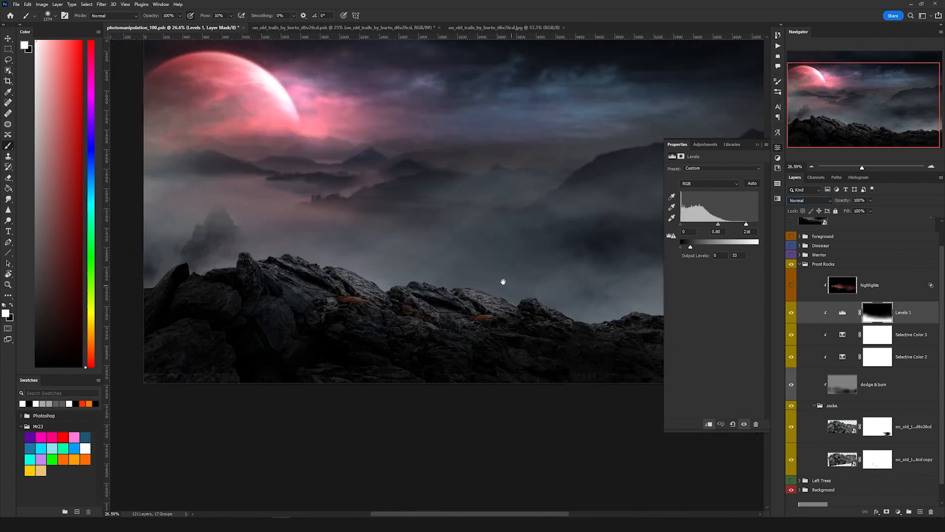
key(v)
click(846, 316)
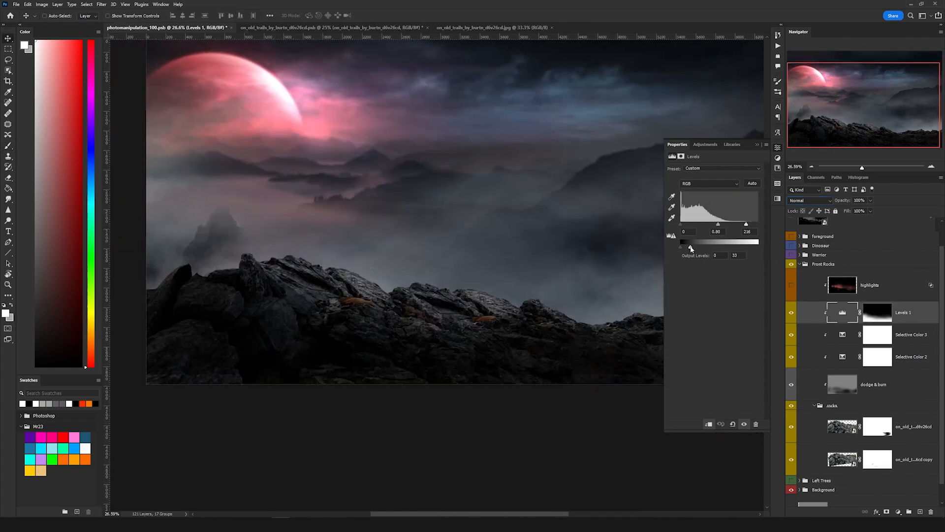
mouse_move(693, 250)
mouse_down()
mouse_move(759, 250)
mouse_move(695, 251)
mouse_up()
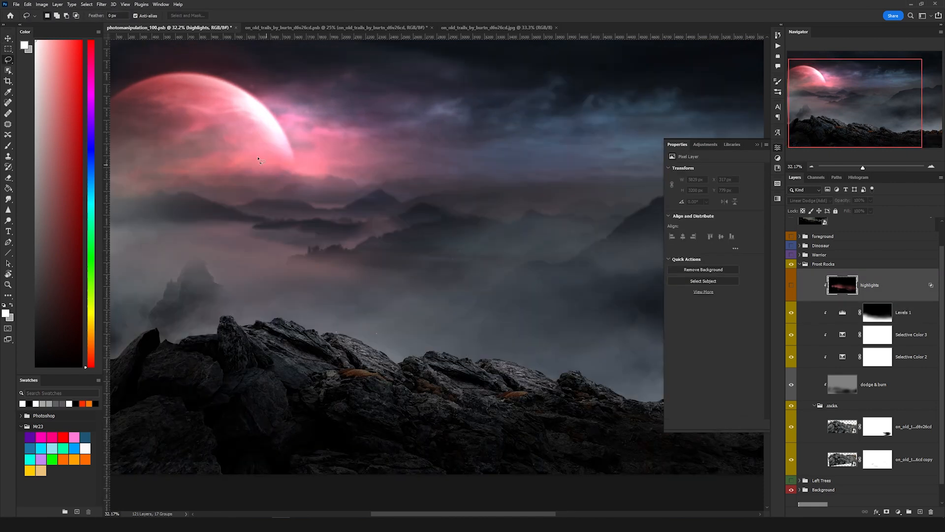
Trace the light direction from the planet to the rocks and preview the highlights layer on and off.
drag(248, 144, 392, 317)
drag(392, 318, 390, 314)
click(792, 285)
key(ctrl+d)
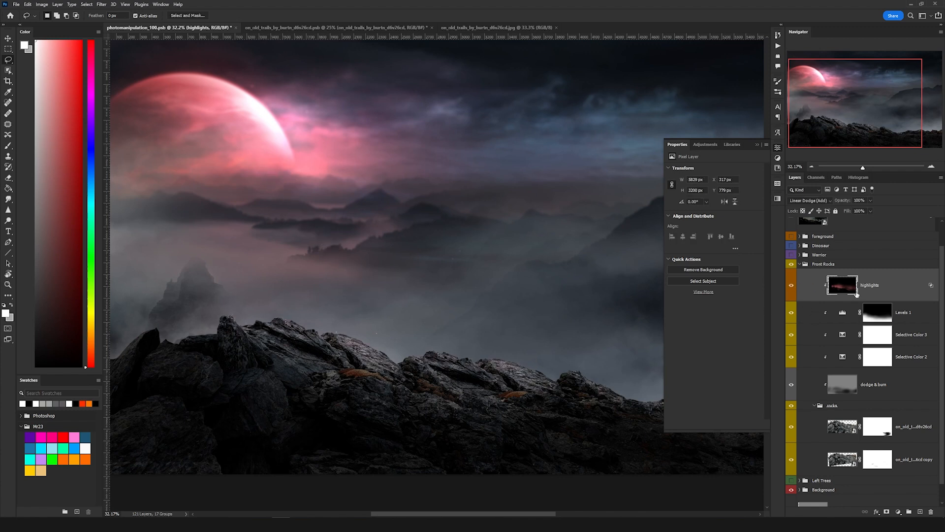
click(790, 289)
Add a clipped Linear Dodge (Add) layer filled with neutral black above Levels 1 and raise its Blend If underlying-layer shadow limit.
click(877, 312)
click(58, 5)
mouse_move(82, 14)
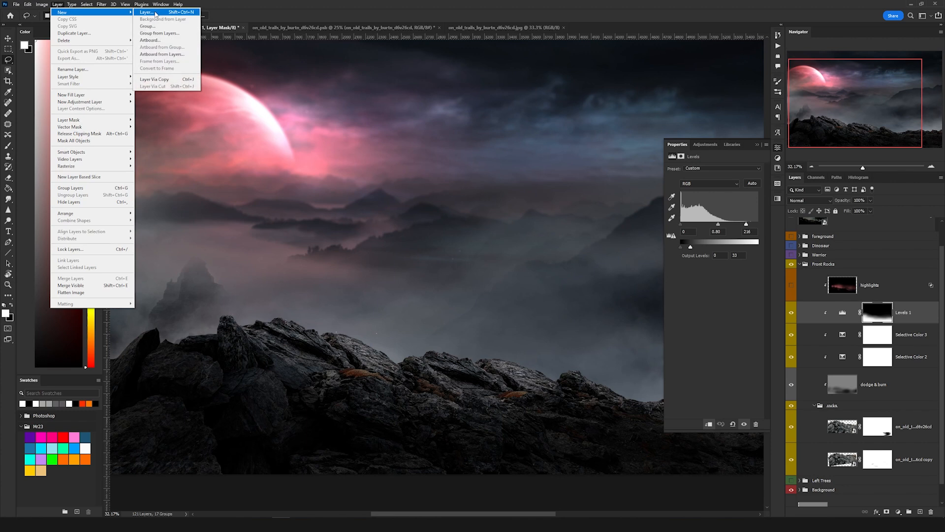
click(148, 12)
click(427, 189)
click(441, 273)
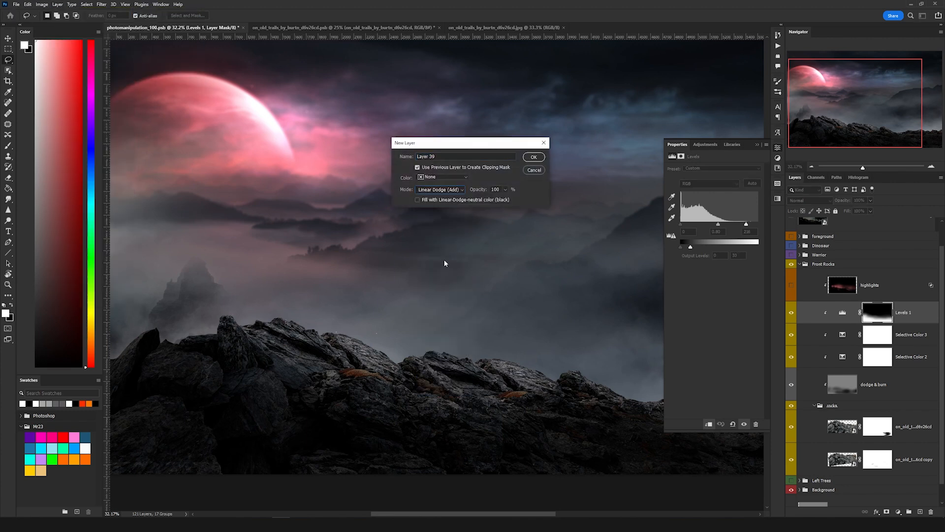
click(532, 158)
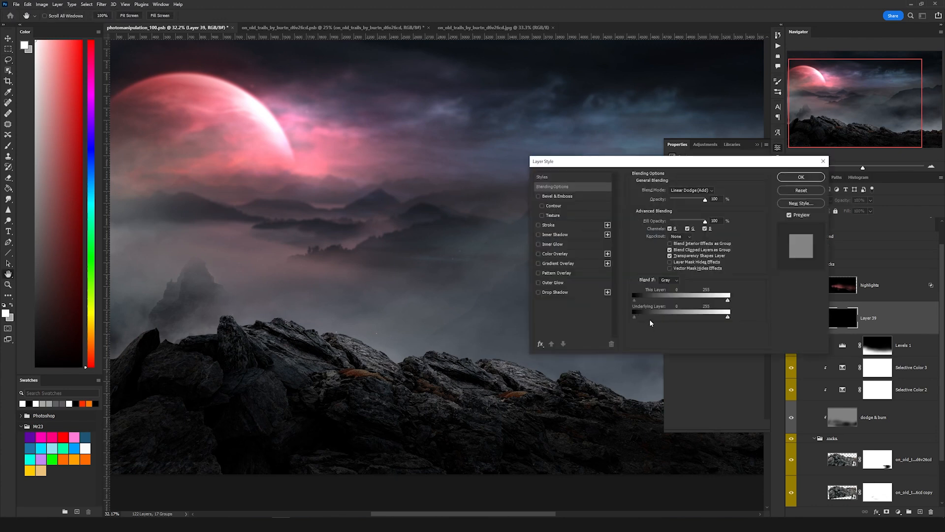
drag(638, 316, 677, 318)
click(801, 176)
Sample pink from the planet's glow and brush it along the upper rock edges with a soft round brush.
key(b)
right_click(366, 230)
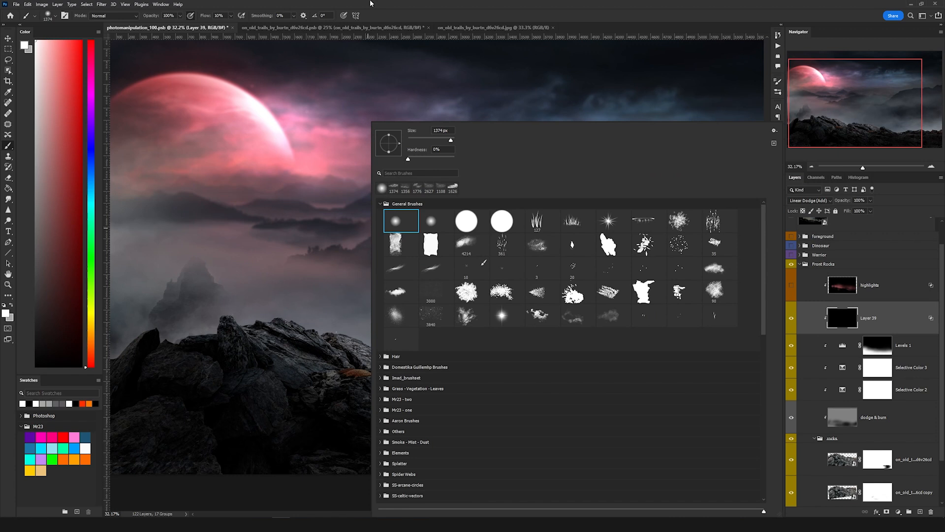
key(Escape)
alt+click(258, 139)
drag(296, 155, 250, 165)
drag(314, 327, 626, 361)
key(v)
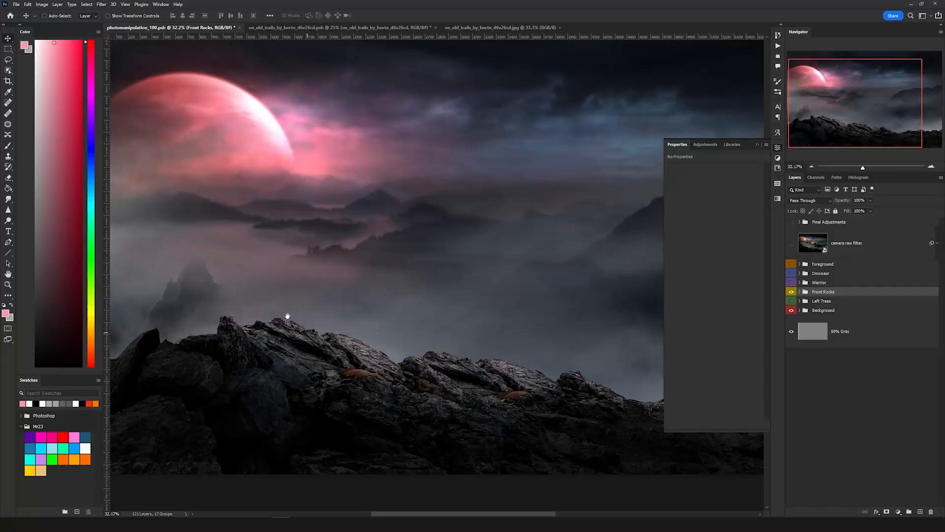
Expand the Left Trees group, show the group with only the badland tree layer visible, and select that layer.
drag(287, 316, 438, 311)
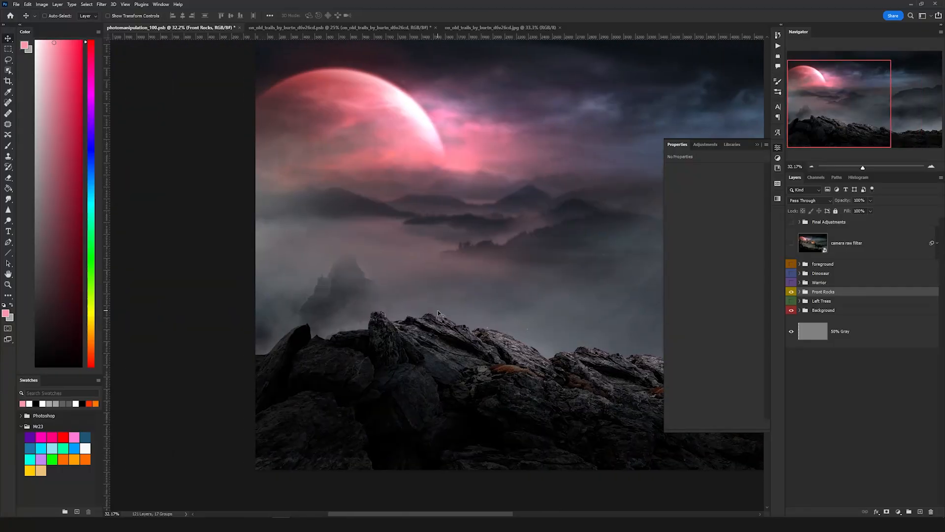
scroll(367, 311, up, 4)
drag(427, 219, 416, 265)
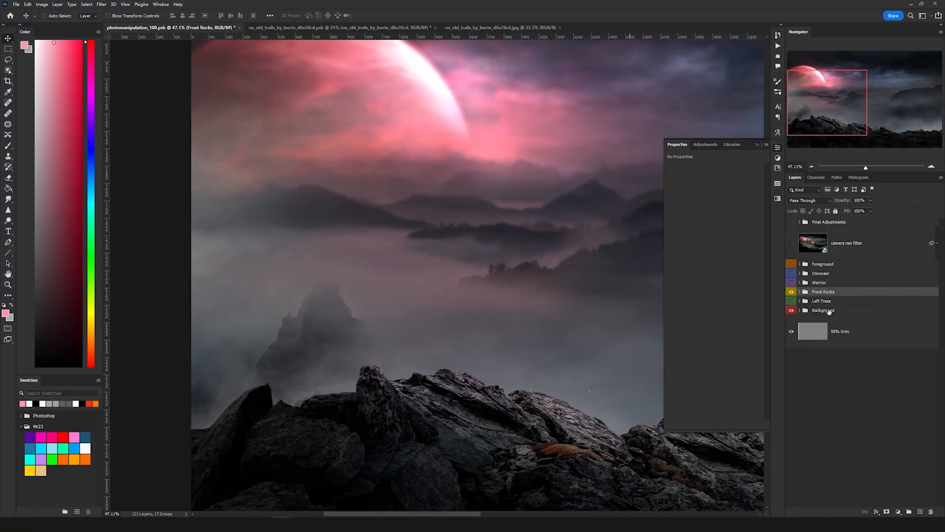
click(800, 300)
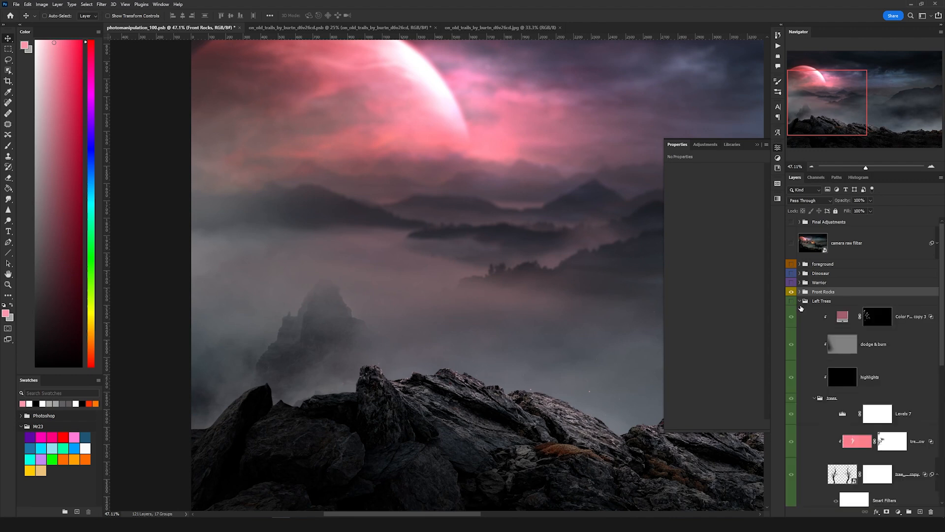
drag(541, 249, 502, 213)
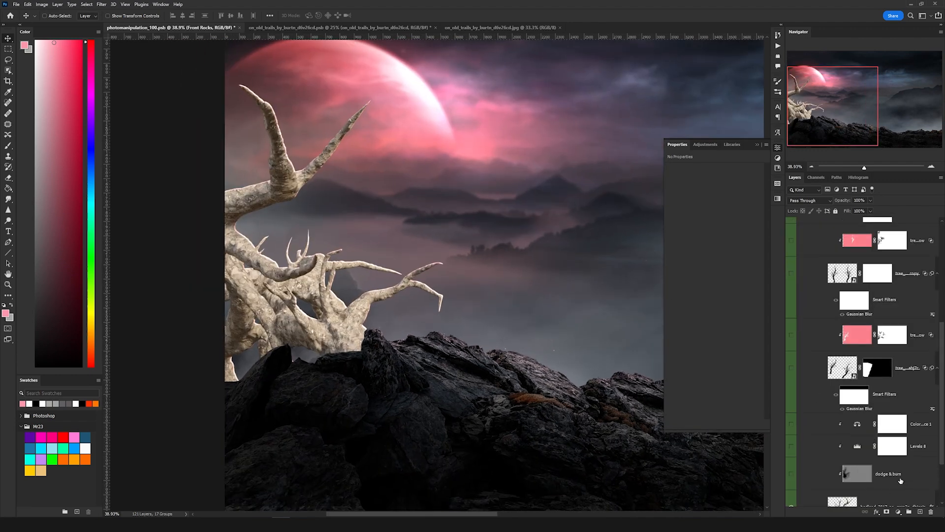
scroll(900, 480, down, 1)
click(884, 473)
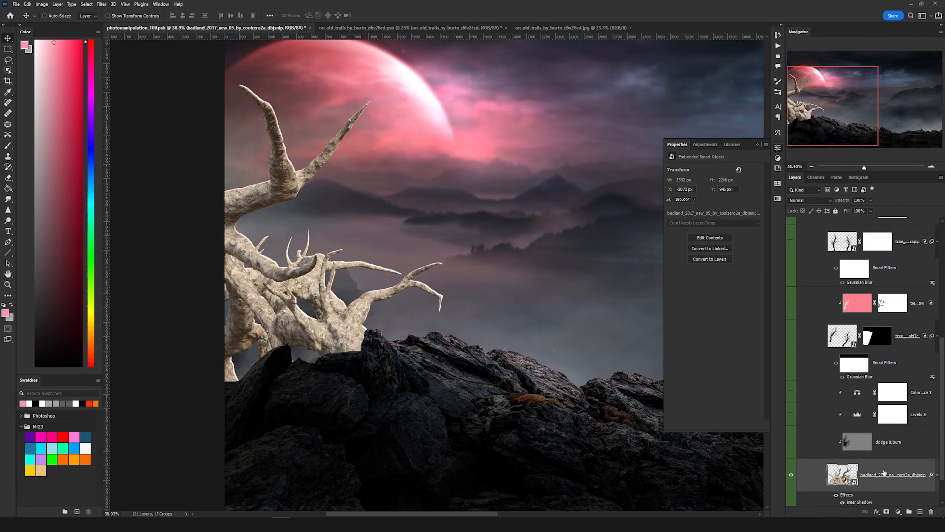
scroll(815, 432, down, 1)
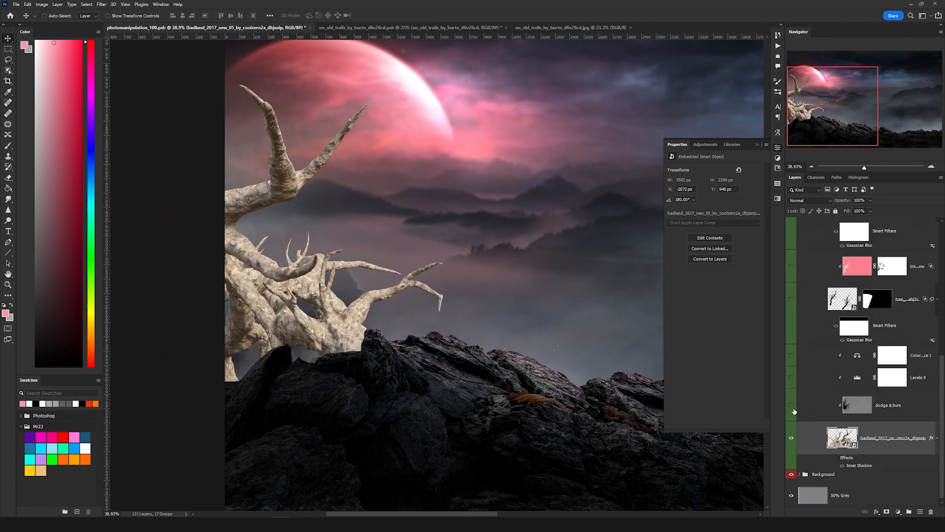
Show the Levels 8 and Color Balance 1 adjustments clipped to the badland tree and inspect their settings.
click(791, 377)
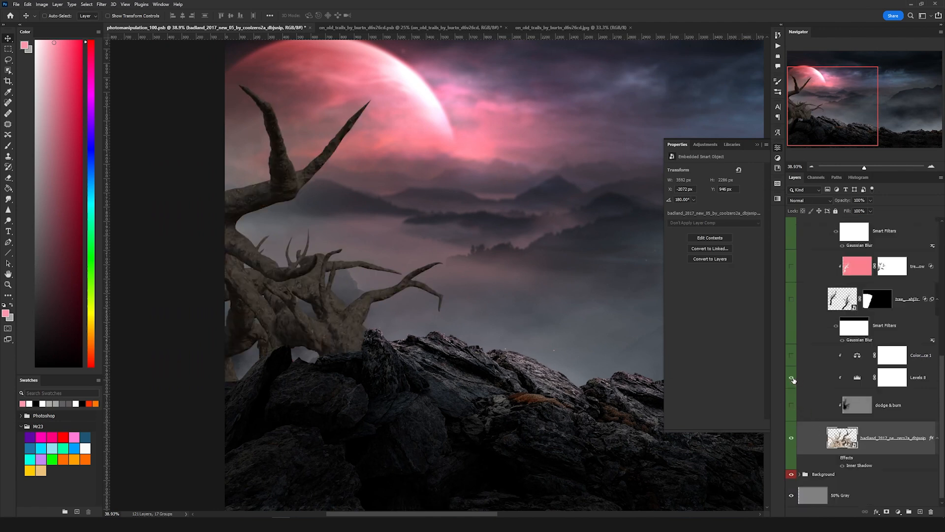
click(857, 378)
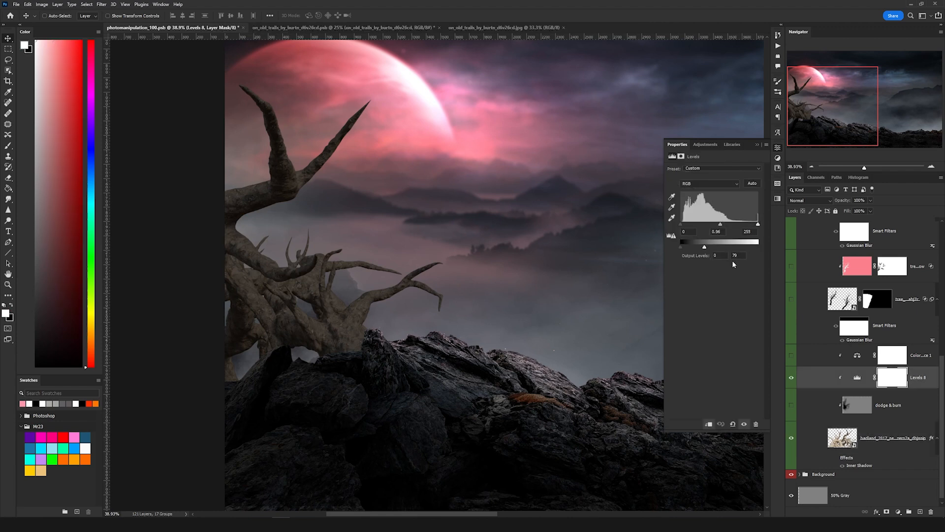
click(857, 355)
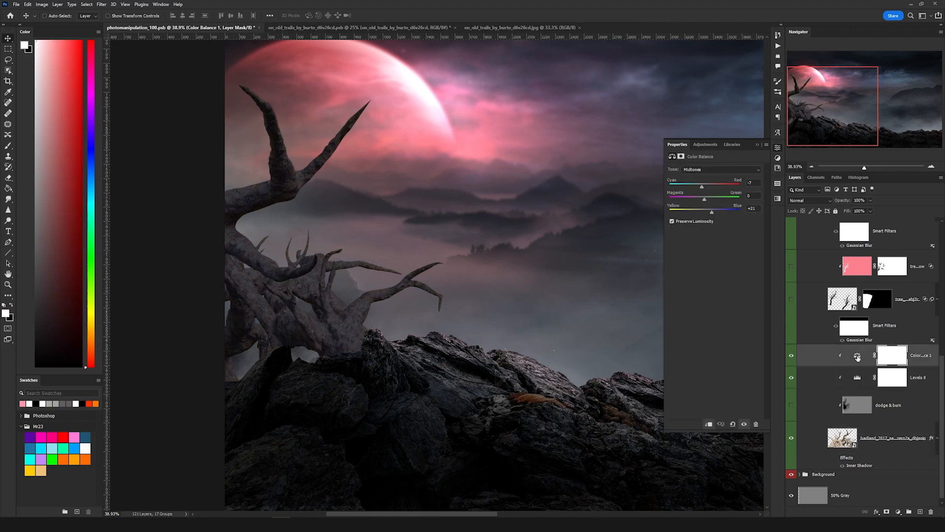
click(857, 356)
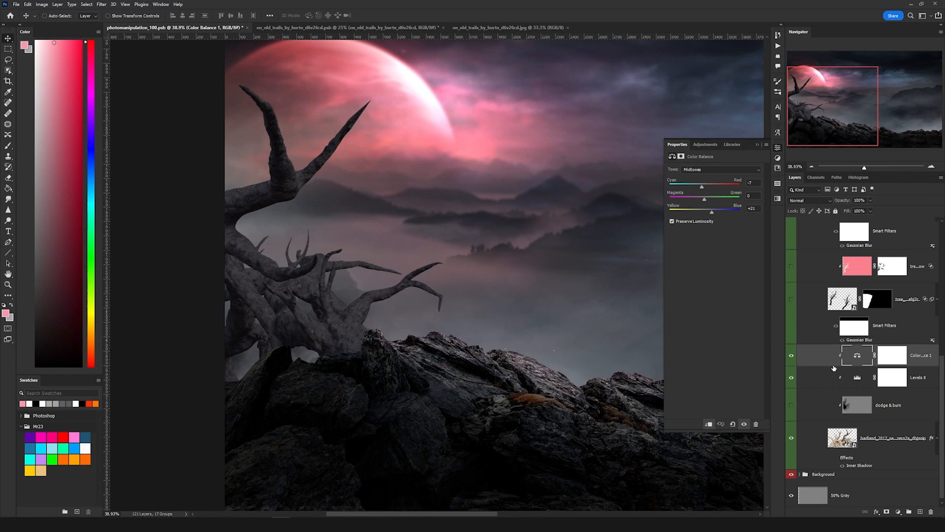
Show the dodge & burn layer clipped to the badland tree, toggling it to compare the shading.
click(791, 404)
click(805, 410)
click(791, 405)
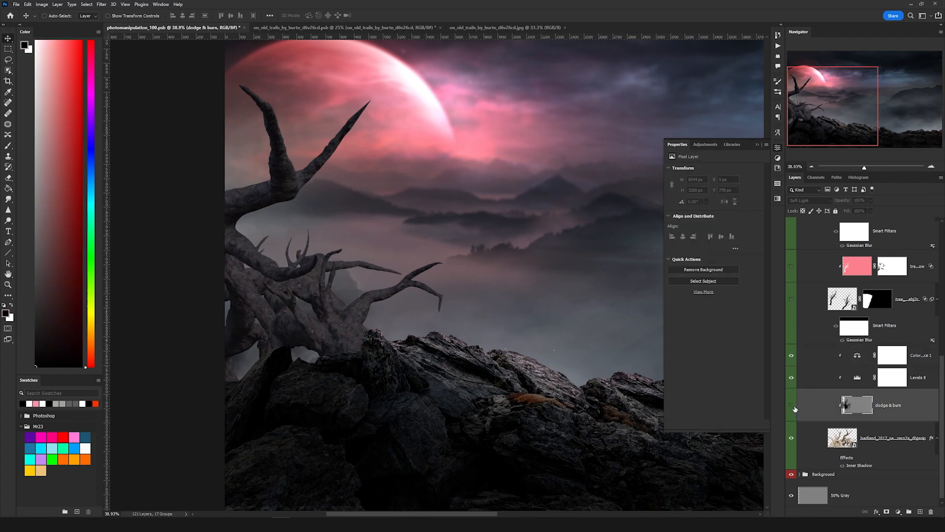
click(791, 405)
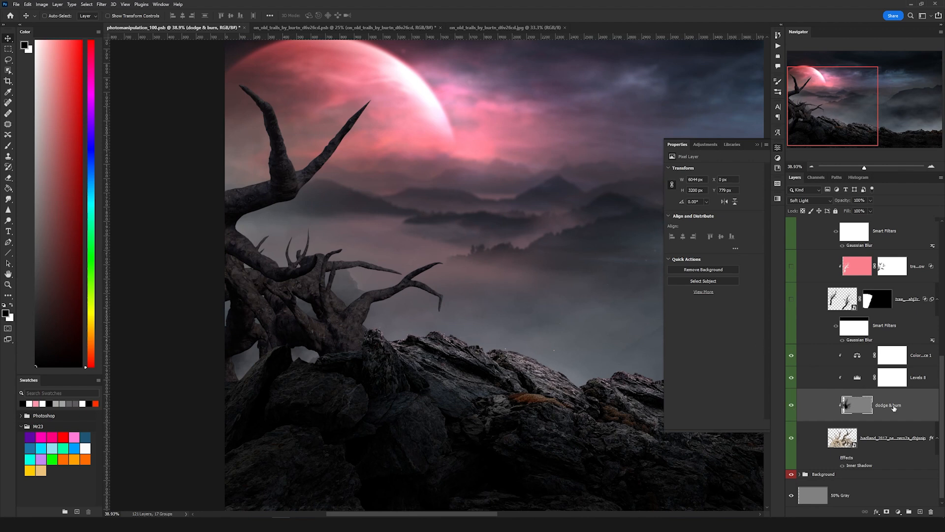
Enable the Inner Shadow layer style on the badland tree and open its settings.
click(849, 461)
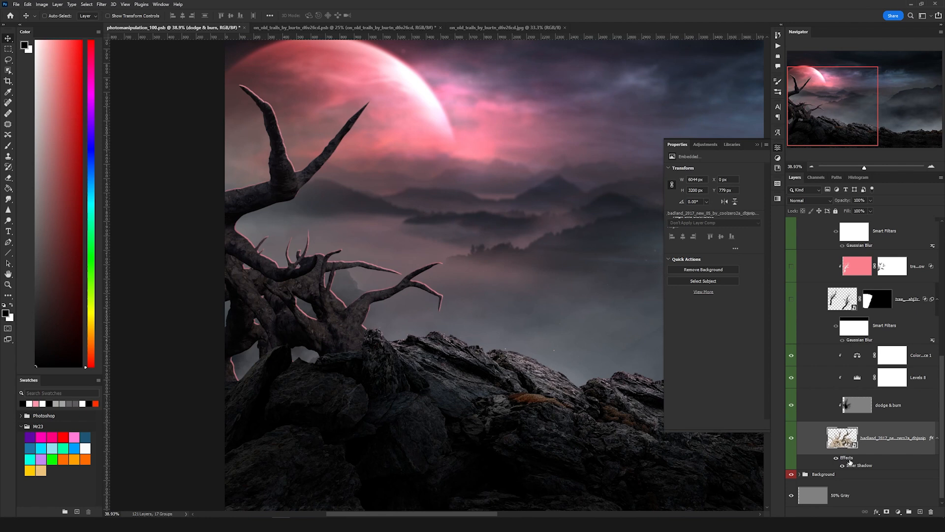
double_click(848, 461)
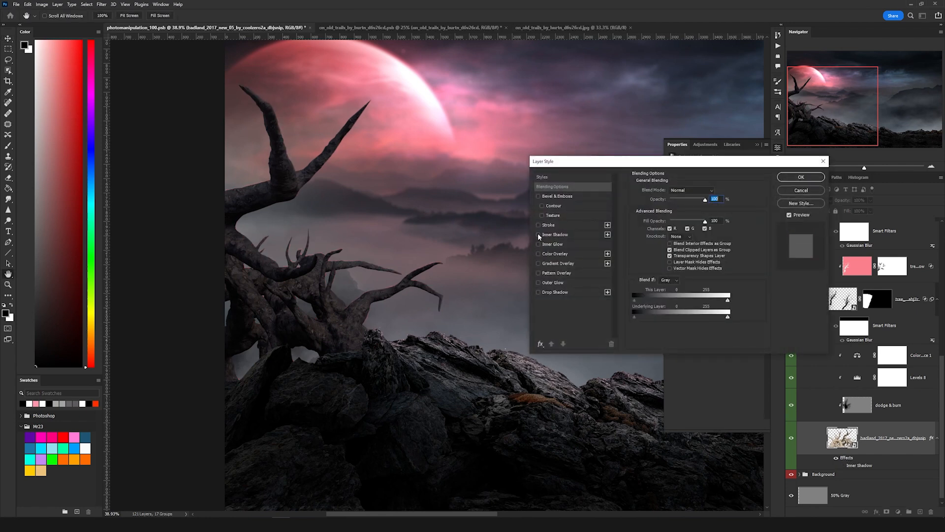
click(538, 235)
click(555, 235)
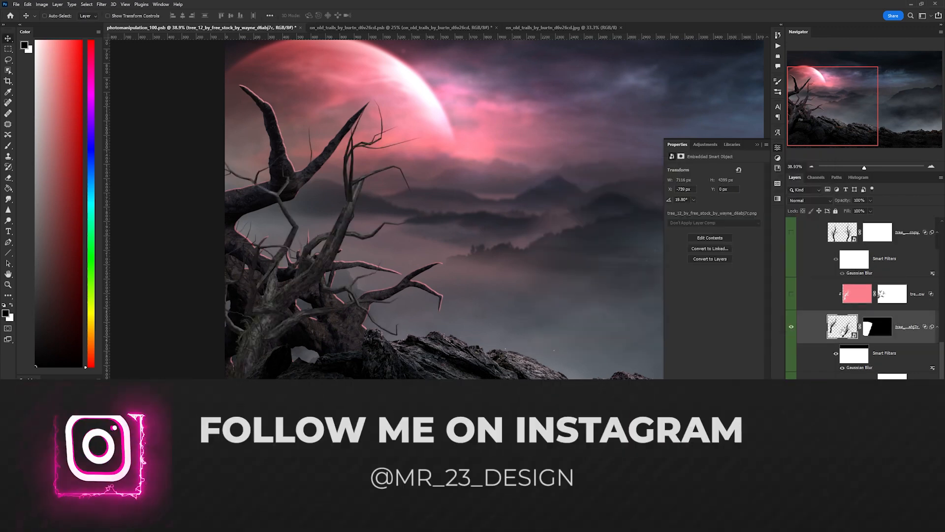
Show the copied dead-tree layer and the Levels 7 adjustment in the trees group.
scroll(837, 315, up, 3)
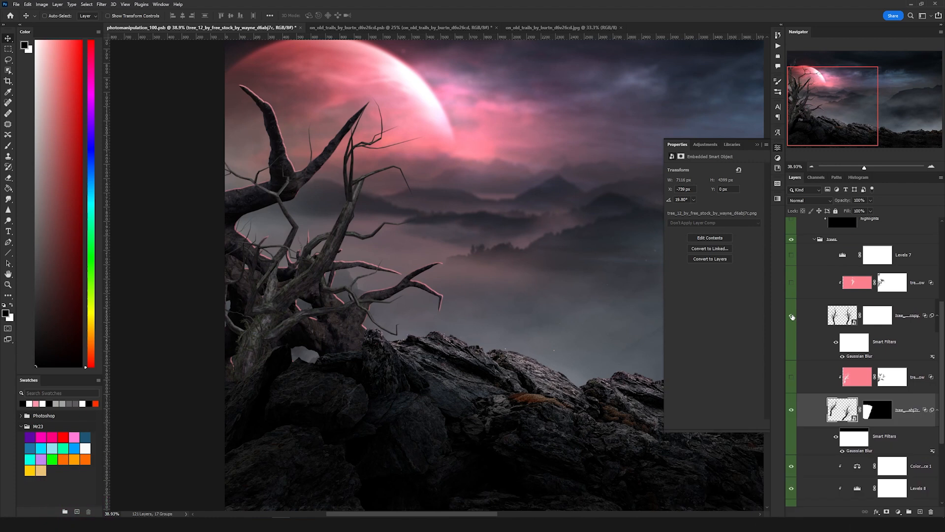
click(791, 317)
scroll(792, 306, up, 1)
click(791, 294)
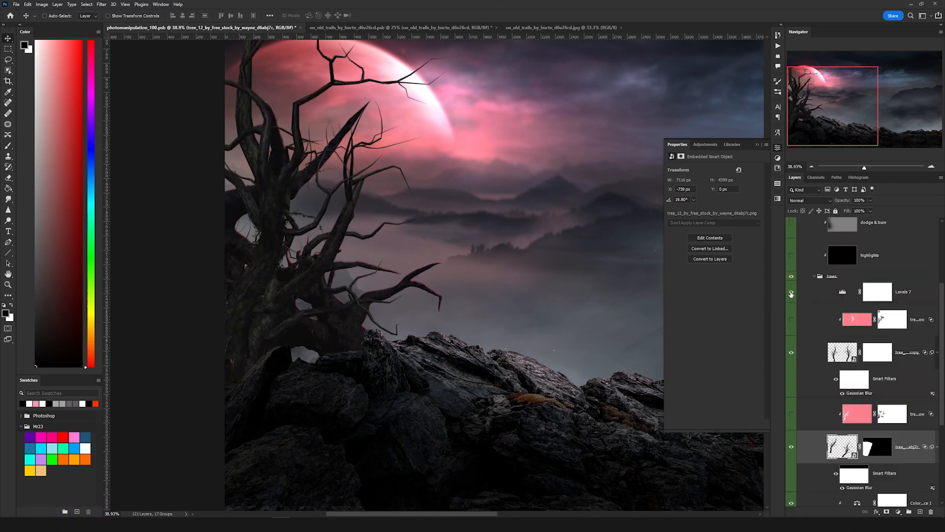
Show the two pink light layers clipped to the dead-tree layers, and collapse the trees group.
click(791, 320)
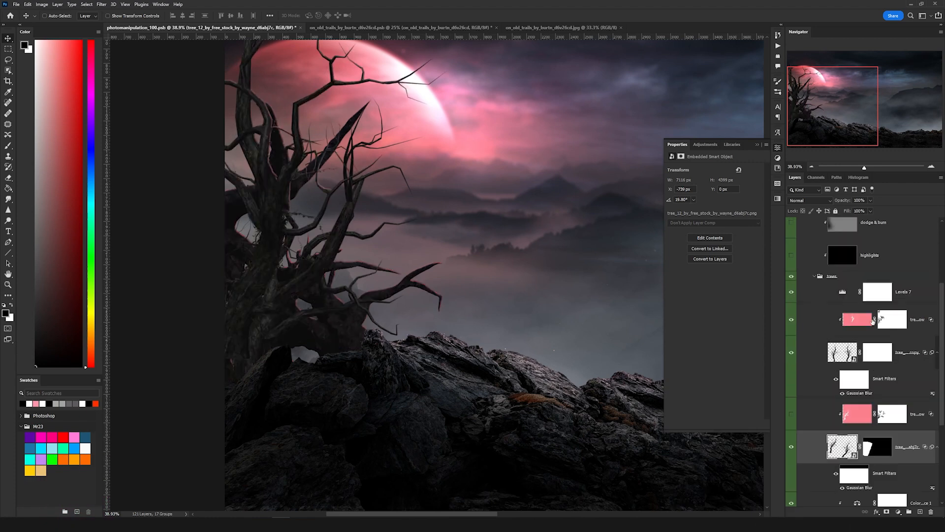
click(791, 414)
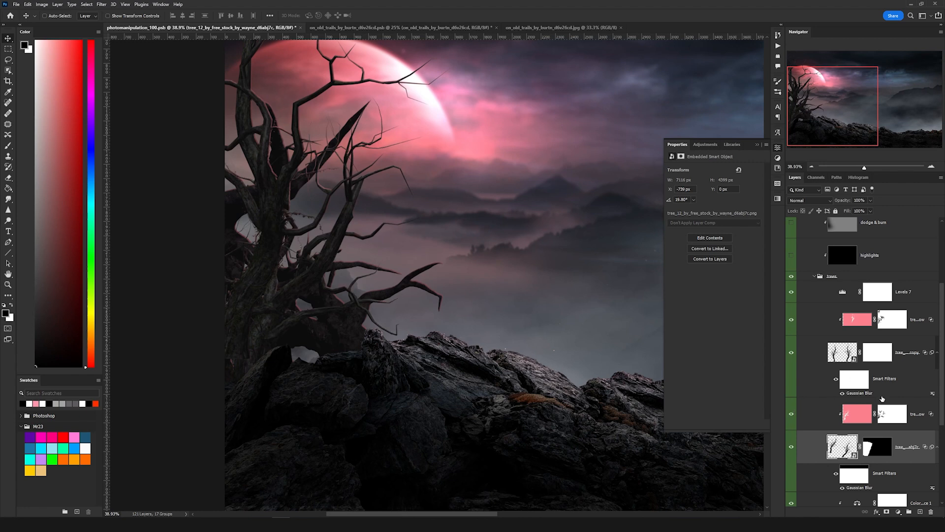
scroll(882, 398, up, 1)
click(818, 331)
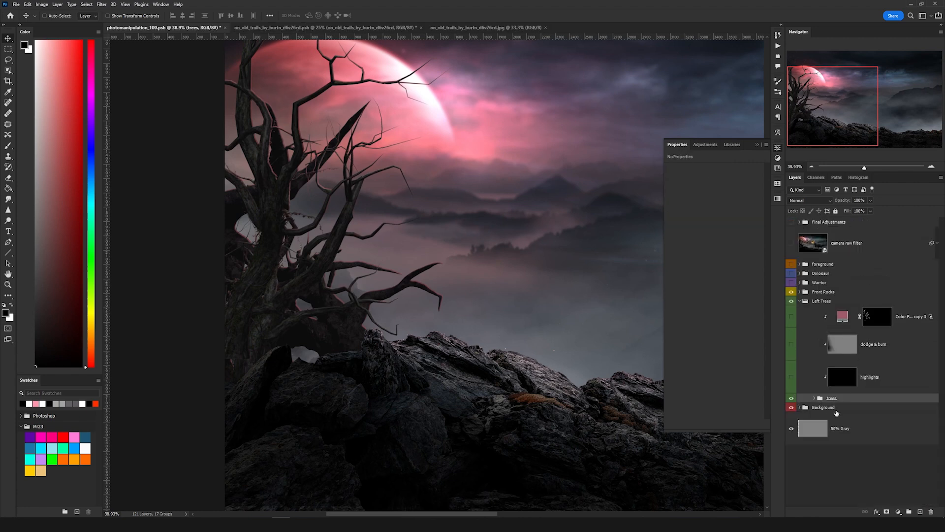
Show the dodge & burn, Color Fill 1 copy 3 and highlights layers clipped to the trees group.
click(800, 379)
click(791, 344)
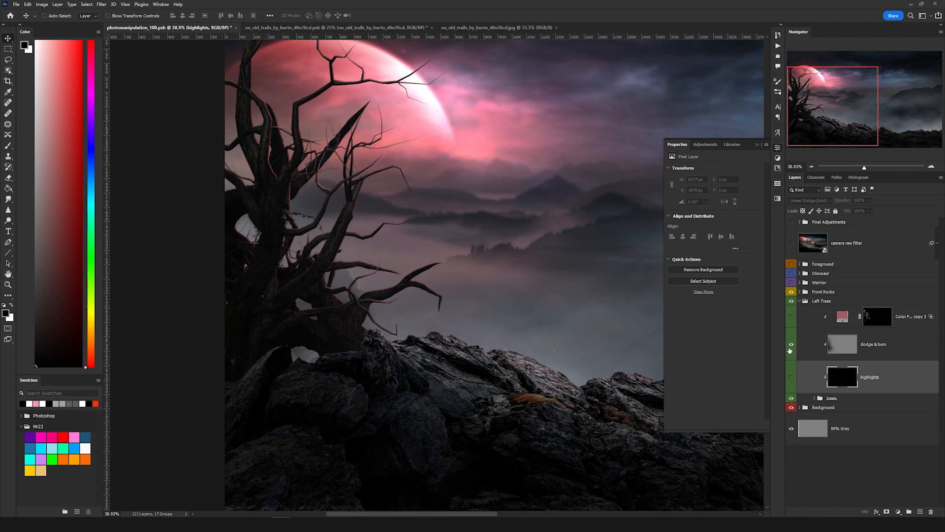
drag(481, 232, 492, 354)
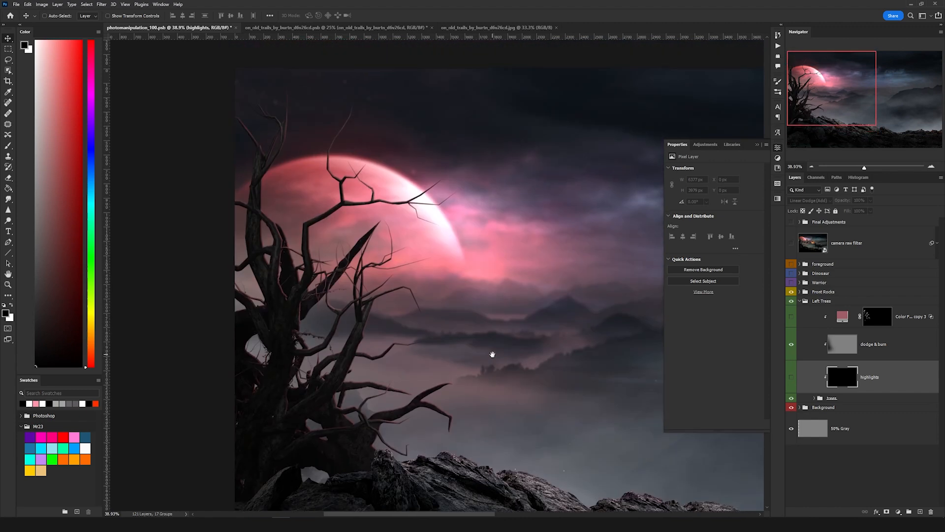
click(791, 317)
click(791, 377)
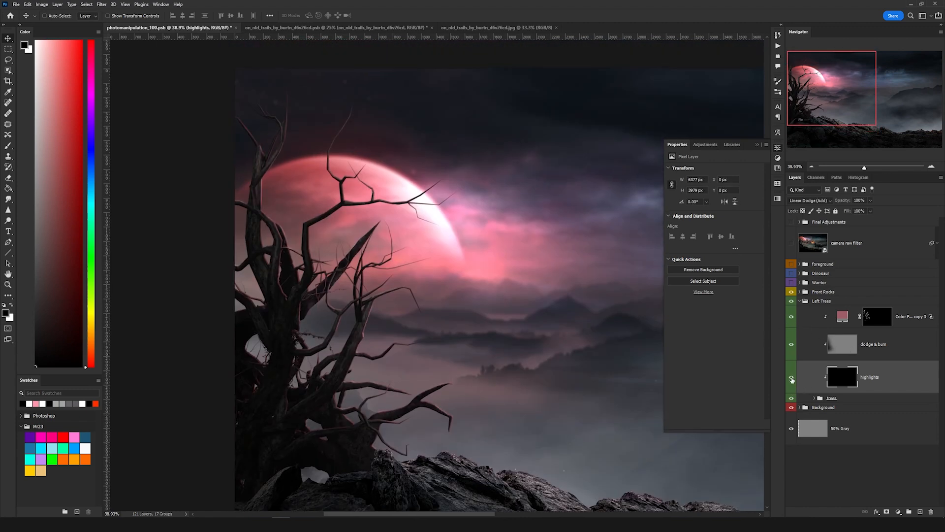
Toggle Color Fill 1 copy 3 to compare its pink rim light on the branches, leaving it hidden.
click(791, 318)
click(791, 318)
click(842, 316)
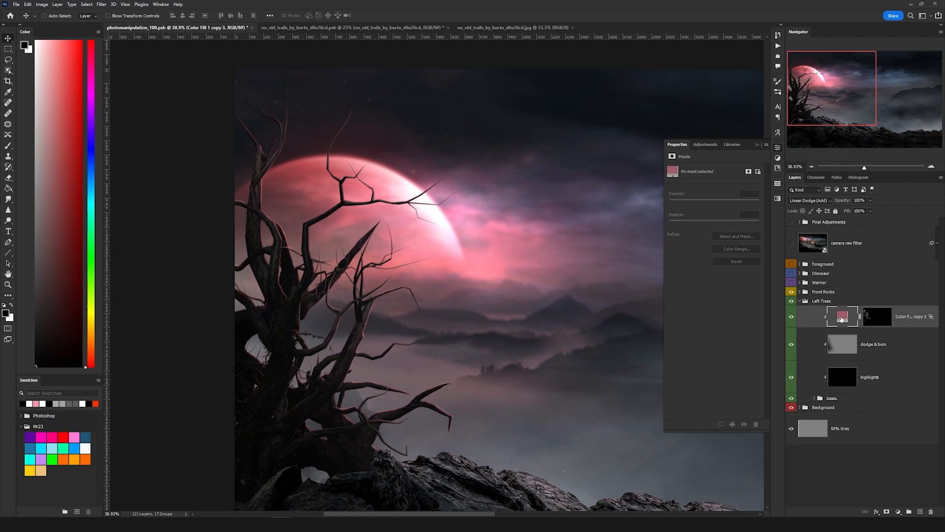
click(791, 318)
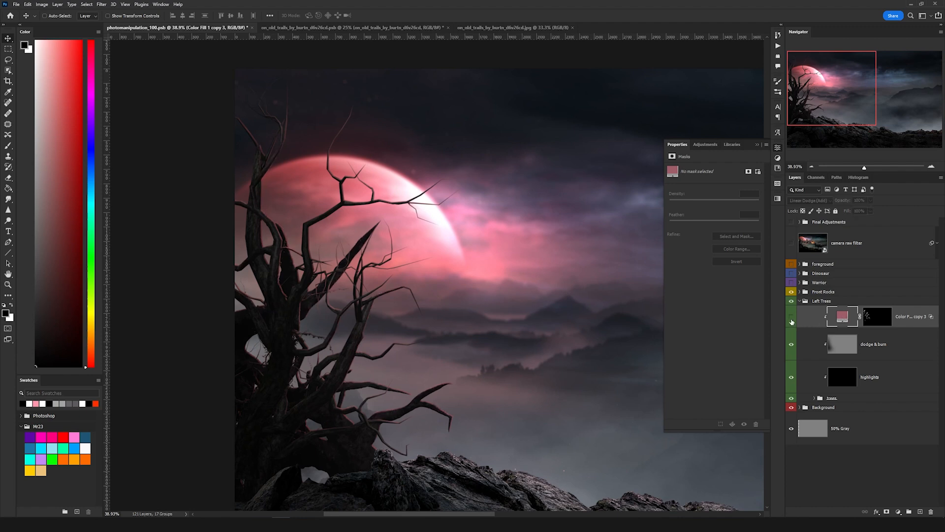
Add a Solid Color fill layer in red #ac1515 above Color Fill 1 copy 3 and clip it to the trees.
click(898, 512)
click(906, 383)
drag(742, 230, 740, 215)
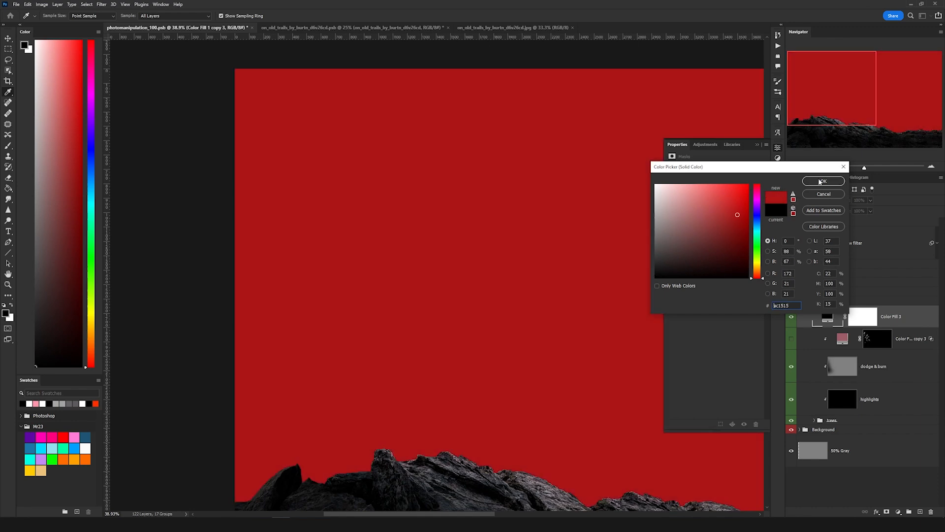
click(824, 181)
alt+click(867, 328)
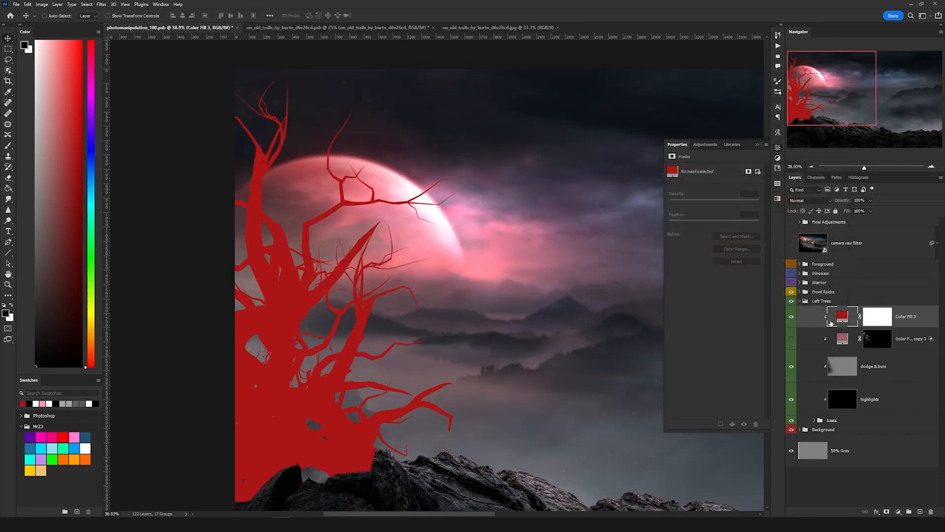
Set the red fill layer to Linear Dodge (Add) and split its Blend If Underlying Layer black slider to 0 / 141.
click(879, 322)
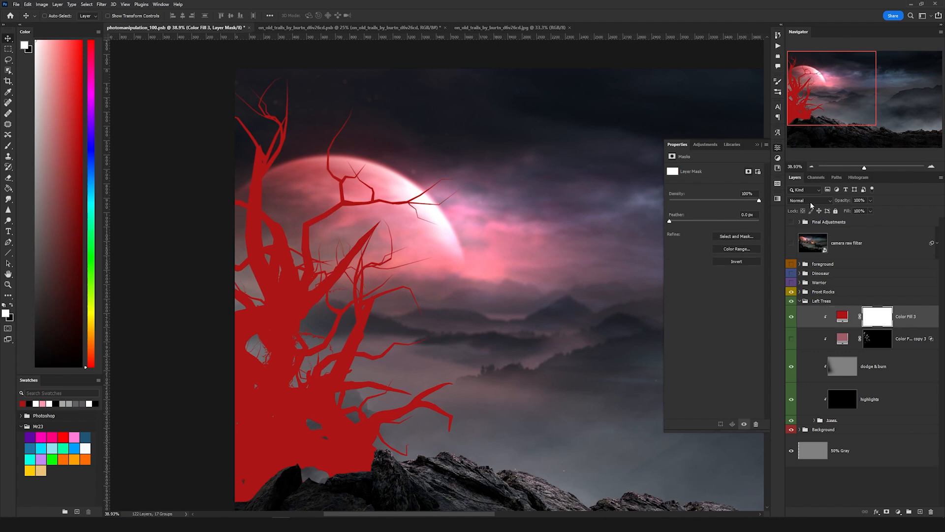
click(810, 200)
click(807, 281)
click(927, 323)
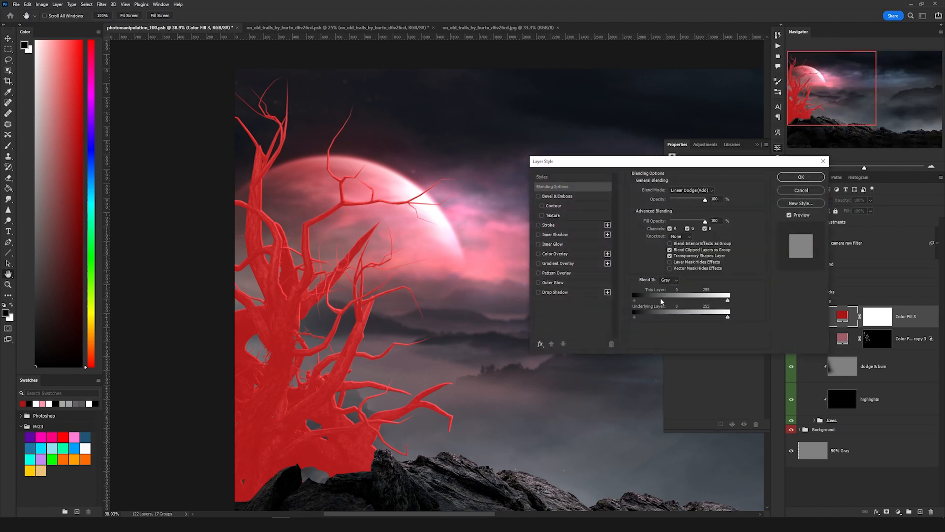
drag(639, 315, 686, 314)
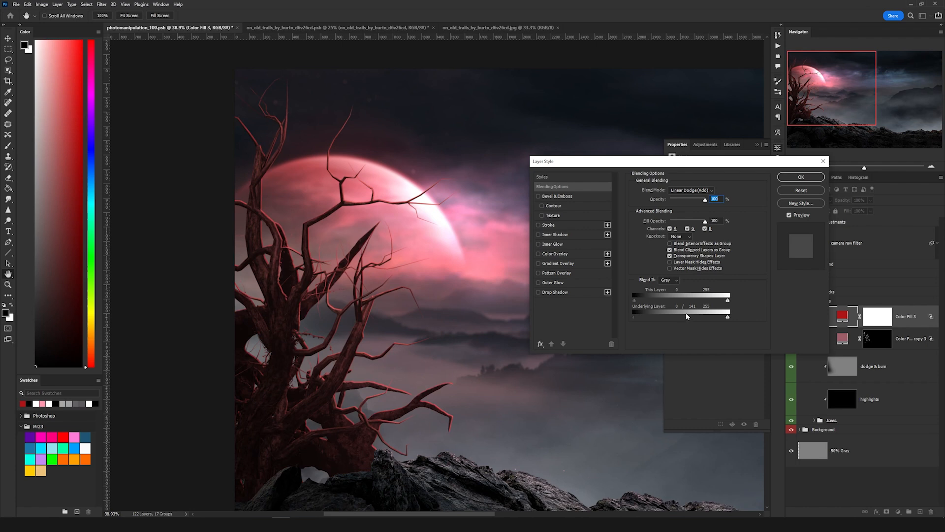
click(801, 177)
Invert the red fill layer's mask and paint the red light back in along the upper tree branches.
click(872, 319)
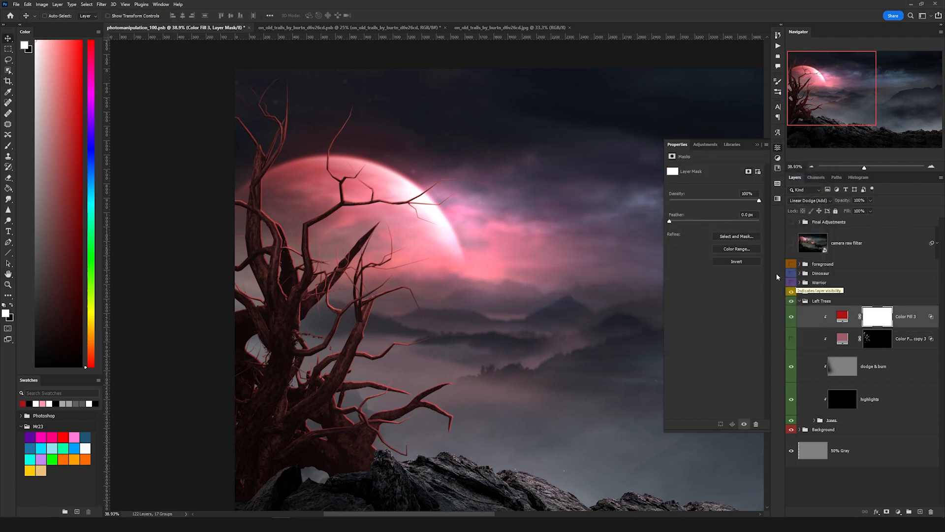
click(753, 261)
key(b)
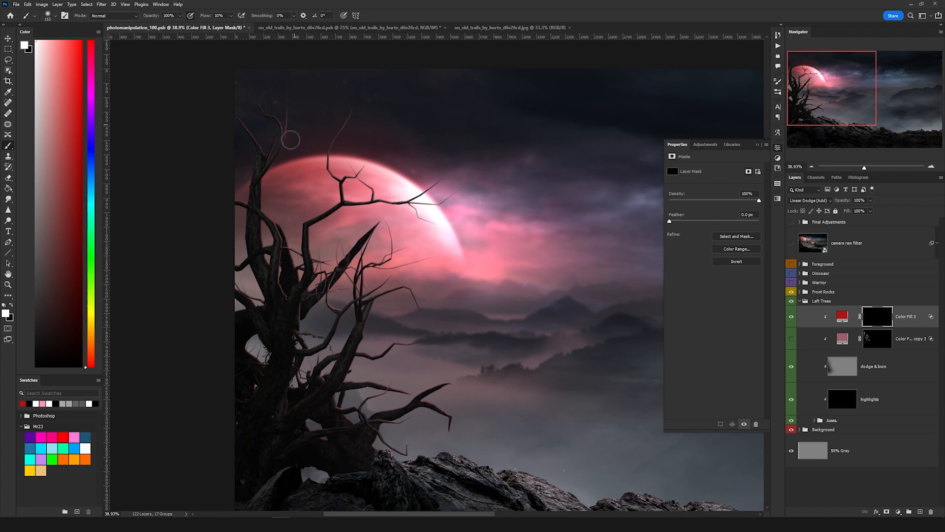
mouse_move(273, 165)
mouse_down()
mouse_move(268, 212)
mouse_move(278, 215)
mouse_up()
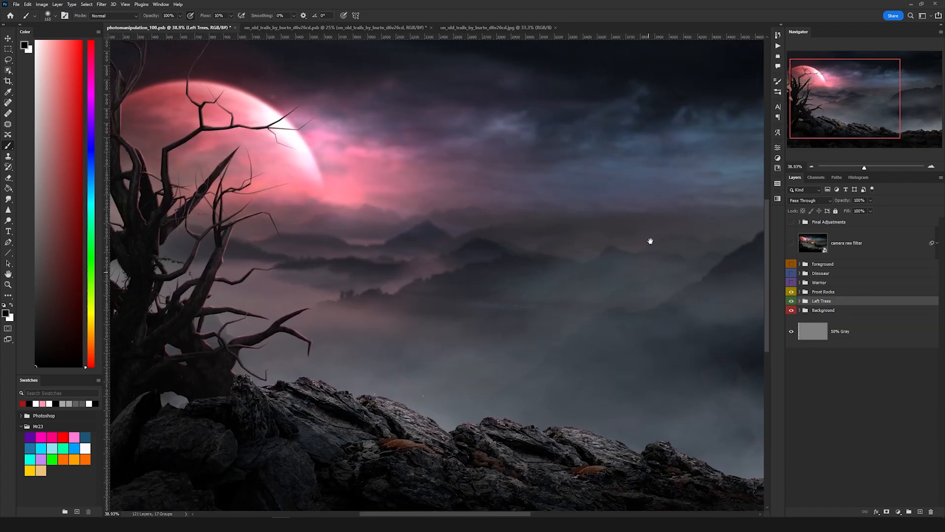
drag(647, 239, 531, 238)
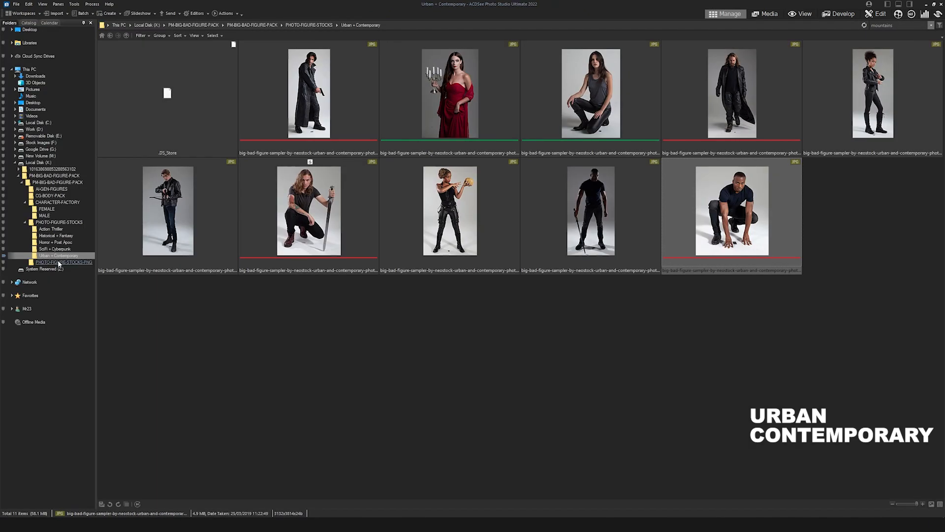
In ACDSee, open the PHOTO-FIGURE-STOCKS-PNG folder and examine the leaping warrior stock photo up close.
click(59, 263)
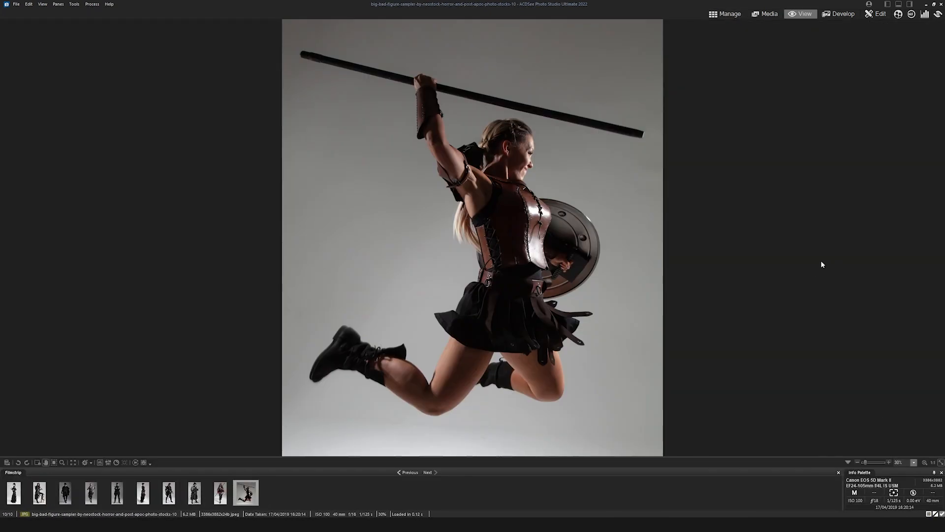
scroll(821, 264, up, 5)
scroll(821, 265, down, 5)
scroll(821, 265, up, 5)
scroll(822, 265, down, 5)
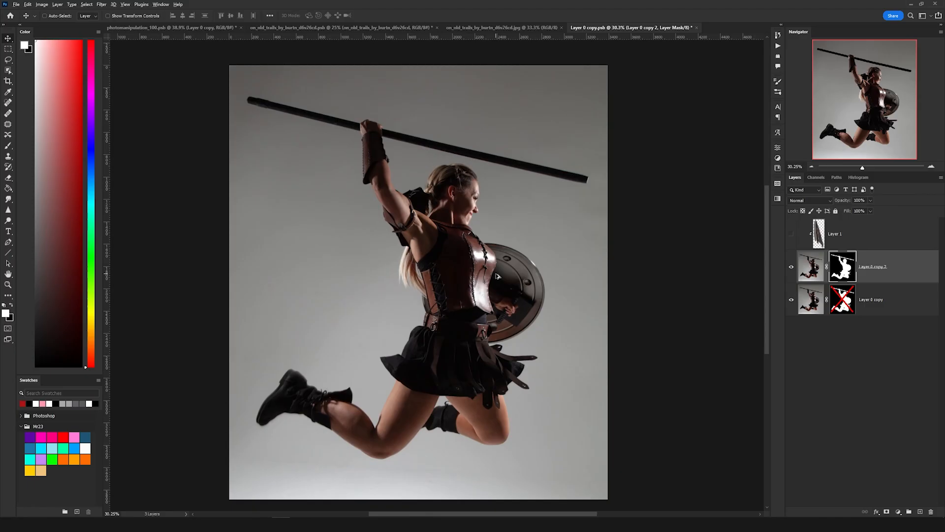
In the warrior's Photoshop document, enable the layer mask on Layer 0 copy to cut out the background.
scroll(497, 276, up, 3)
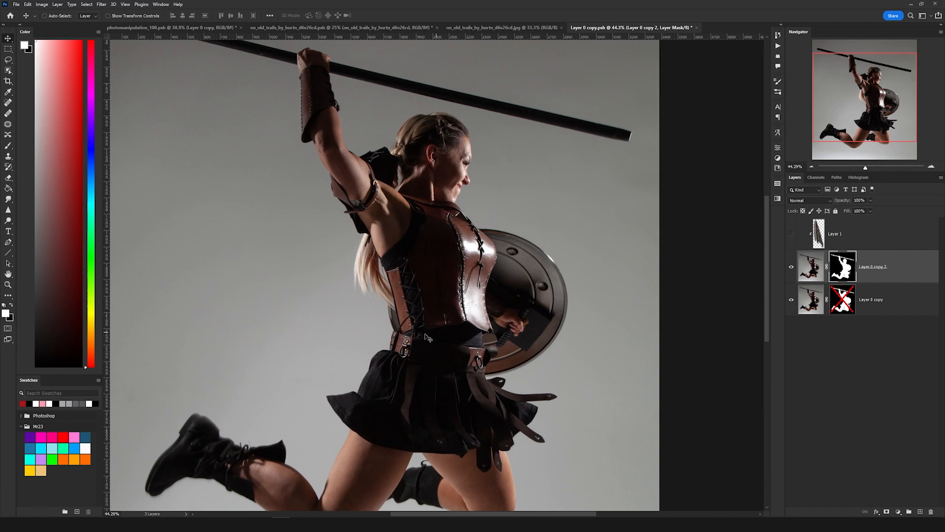
drag(392, 396, 436, 274)
scroll(436, 274, up, 2)
scroll(437, 274, down, 1)
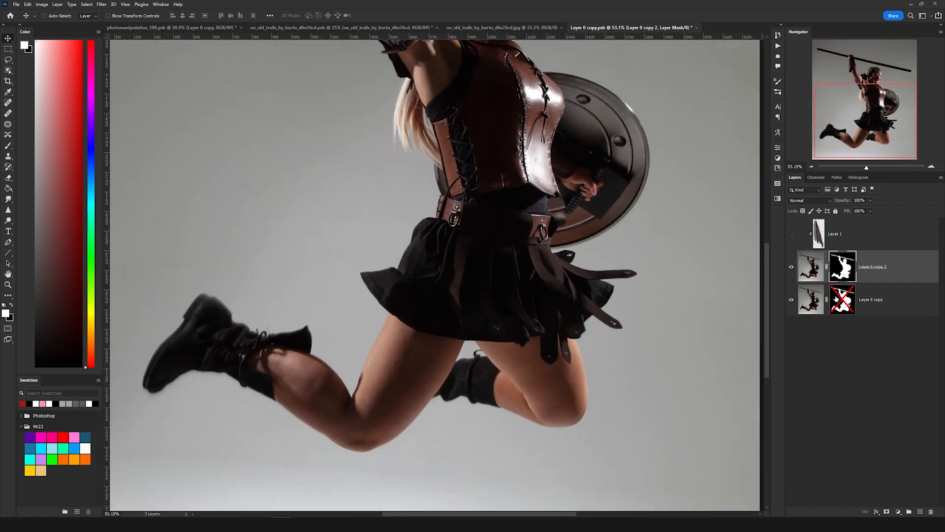
click(842, 298)
Inspect the warrior's cut-out edges, hide Layer 0 copy and select the mask of Layer 0 copy 2.
drag(485, 65, 475, 237)
scroll(475, 237, up, 1)
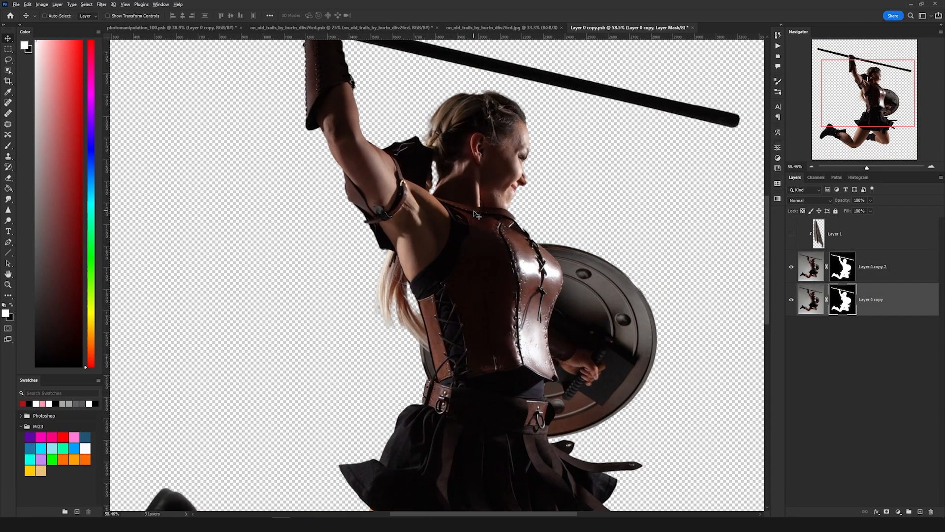
scroll(473, 214, up, 6)
scroll(473, 214, down, 2)
drag(494, 84, 503, 126)
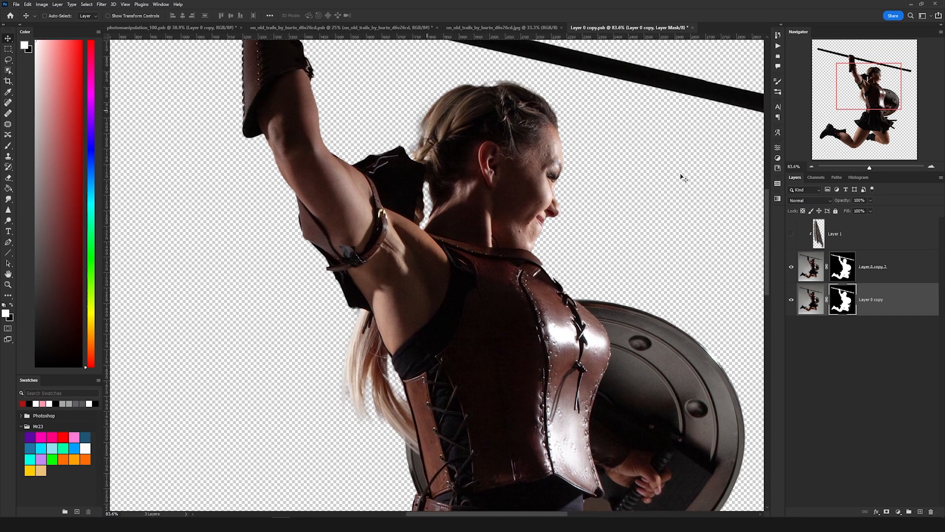
click(792, 300)
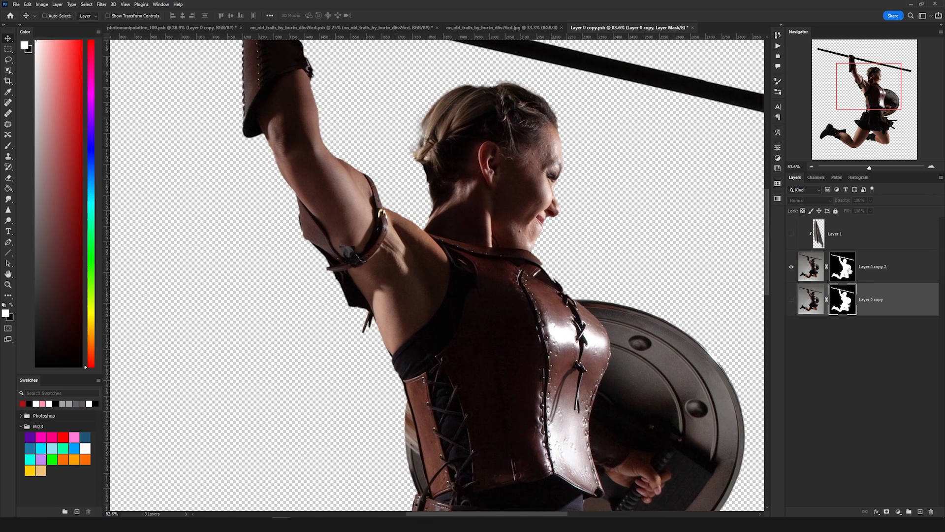
click(848, 270)
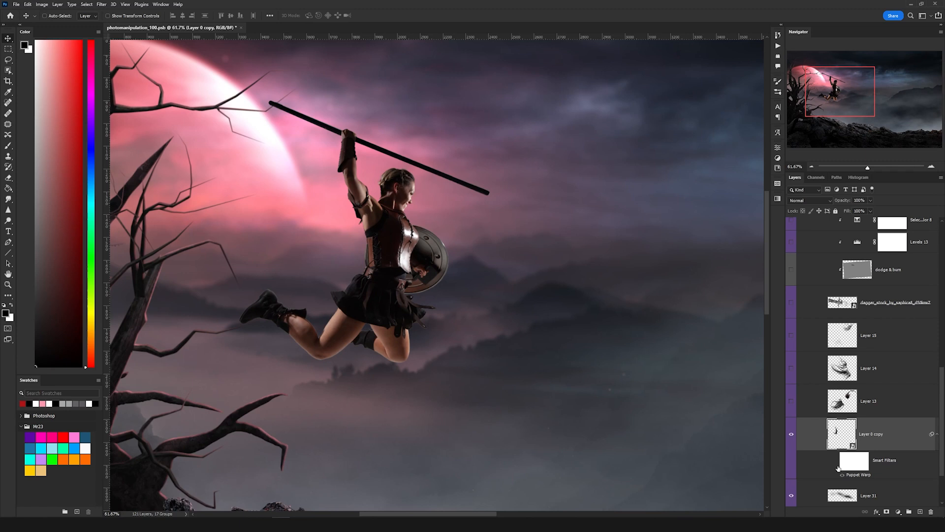
Start Puppet Warp on the warrior's Layer 0 copy 2 in the main composition and show its mesh overlay.
scroll(303, 150, up, 1)
scroll(355, 153, up, 5)
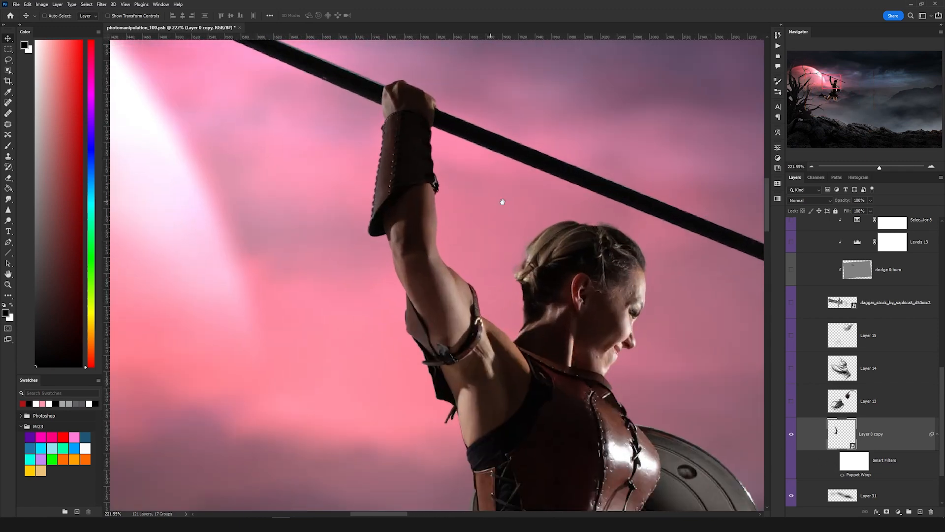
scroll(428, 189, down, 3)
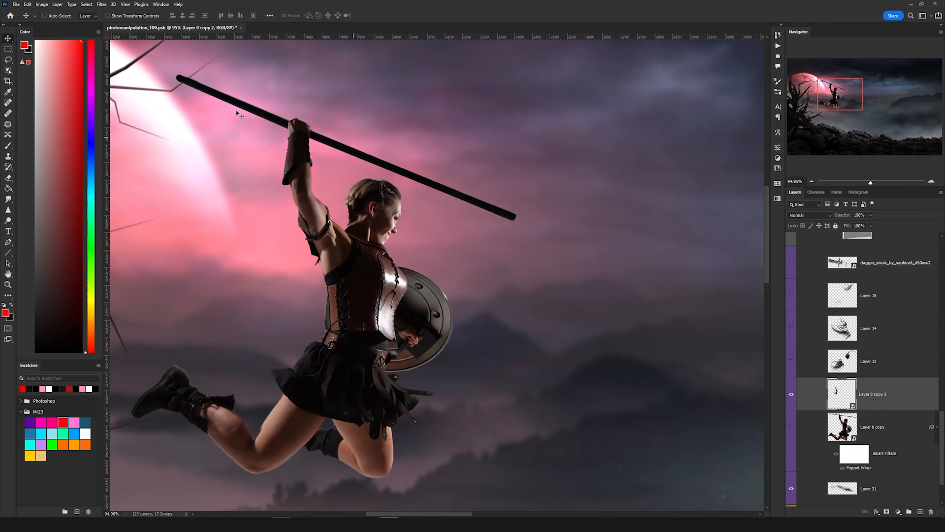
click(28, 4)
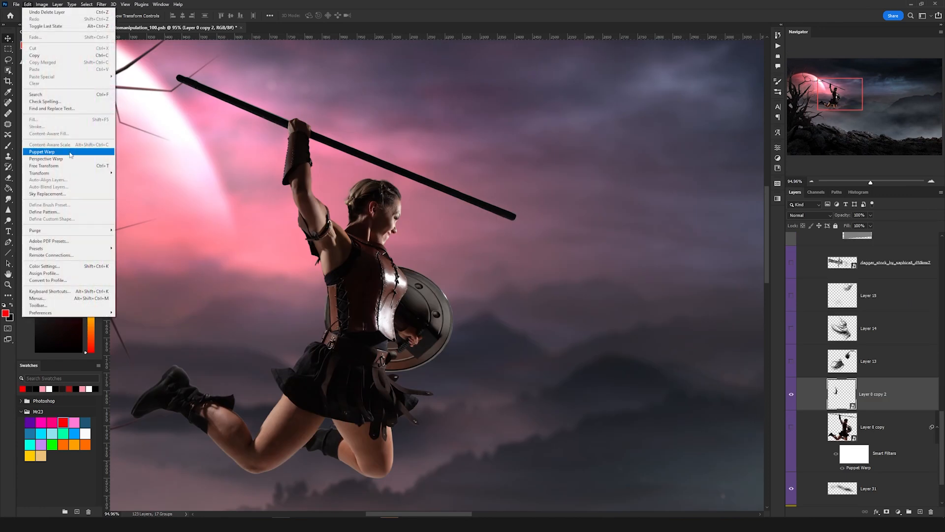
click(49, 152)
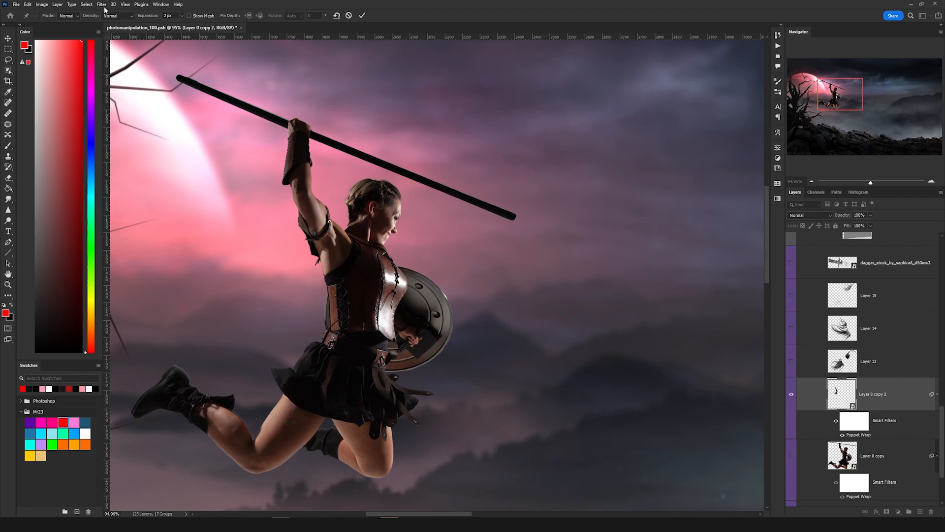
click(125, 4)
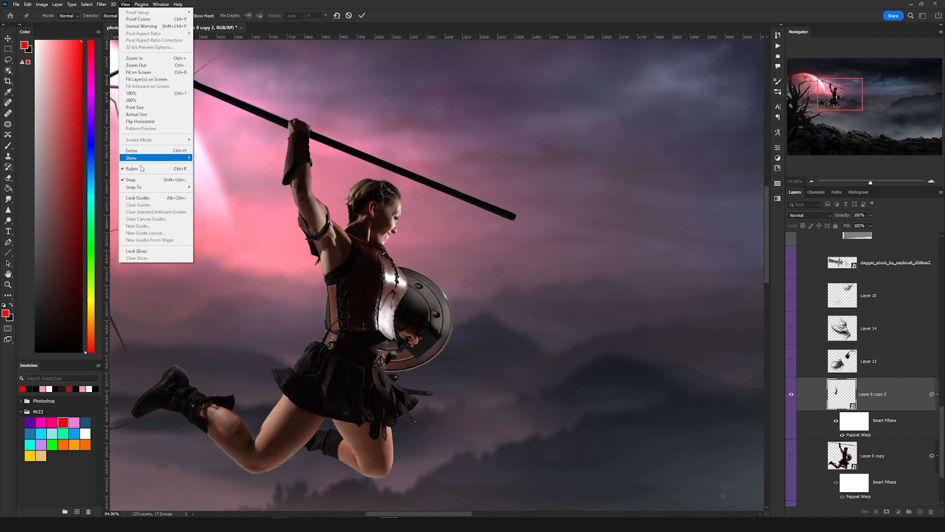
mouse_move(148, 159)
click(227, 306)
Place Puppet Warp pins on the warrior's raised arm, shoulder, head and shield.
click(303, 198)
click(335, 249)
click(378, 199)
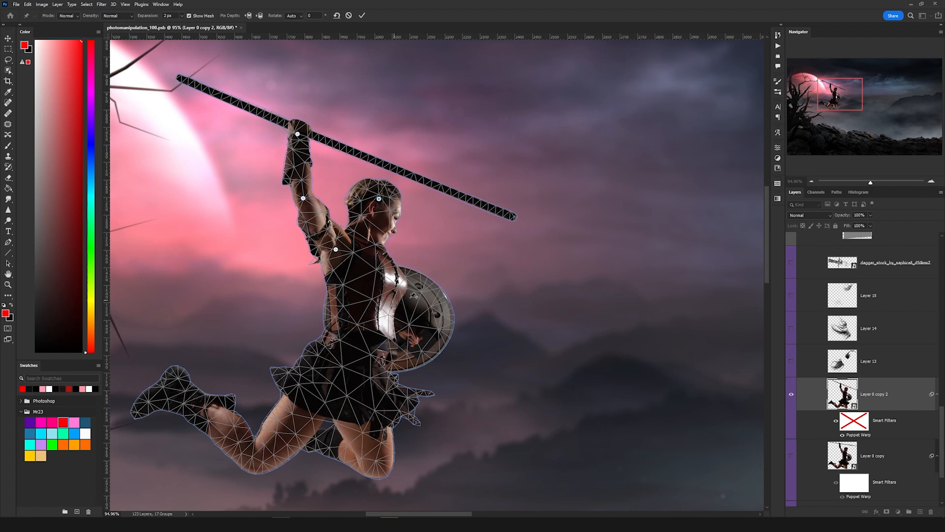
click(431, 296)
Try moving the warrior's raised wrist pin back to tilt the staff, undo that move, and hide the mesh overlay.
drag(297, 134, 280, 146)
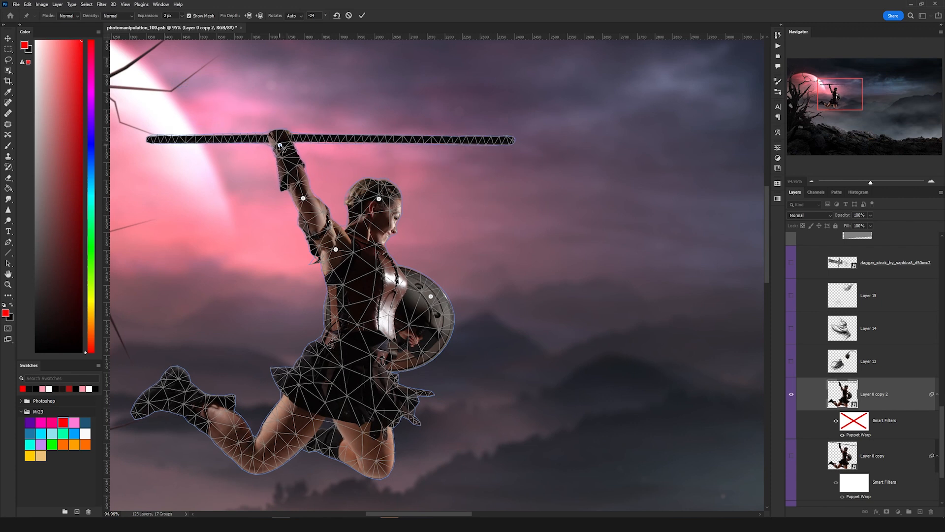
key(ctrl+z)
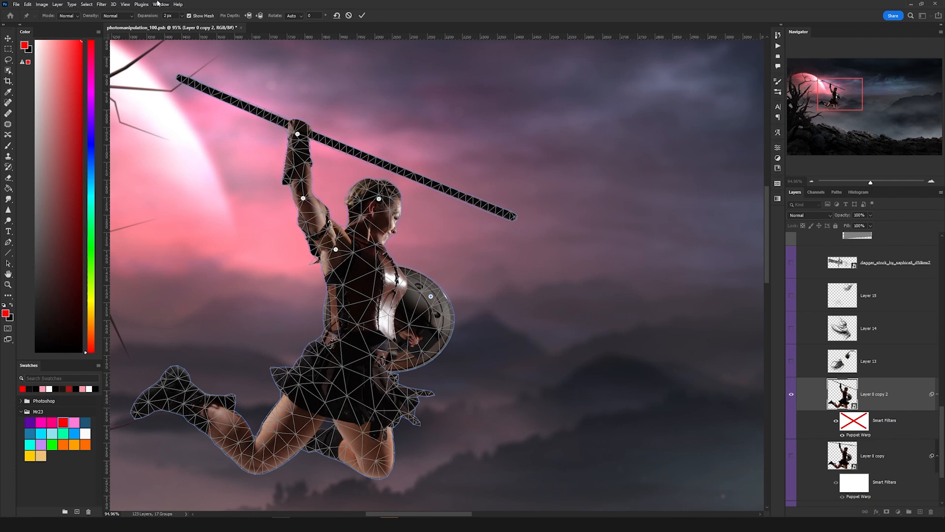
click(125, 5)
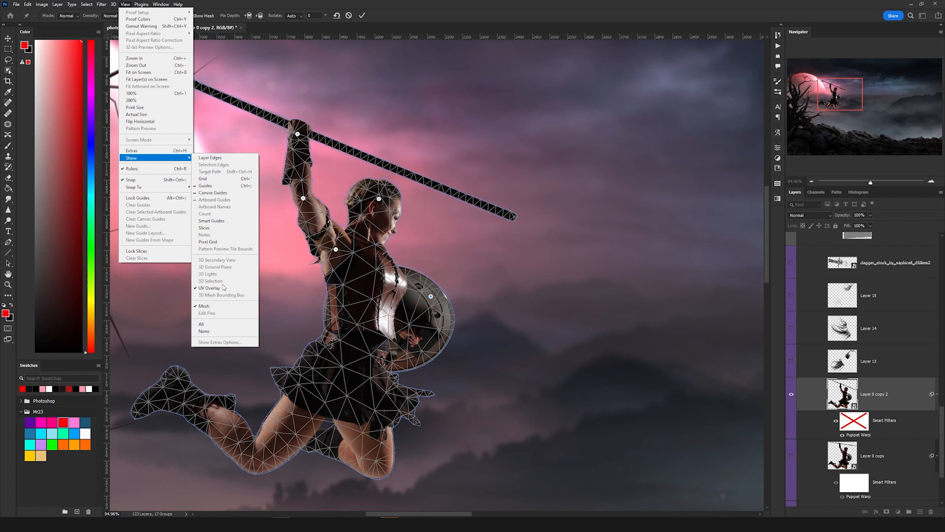
click(225, 306)
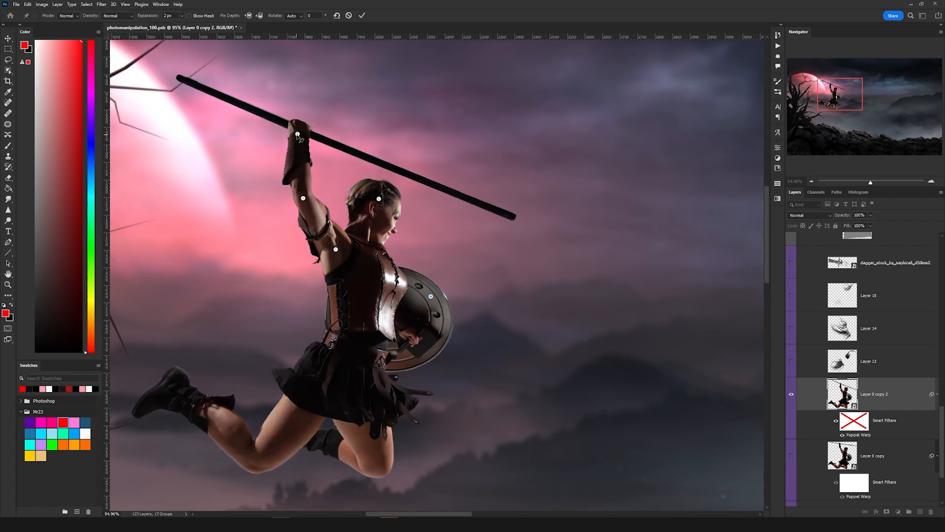
Pull the Puppet Warp pins on the warrior's raised wrist and elbow back and rotate the wrist pin to level the staff.
drag(298, 134, 288, 134)
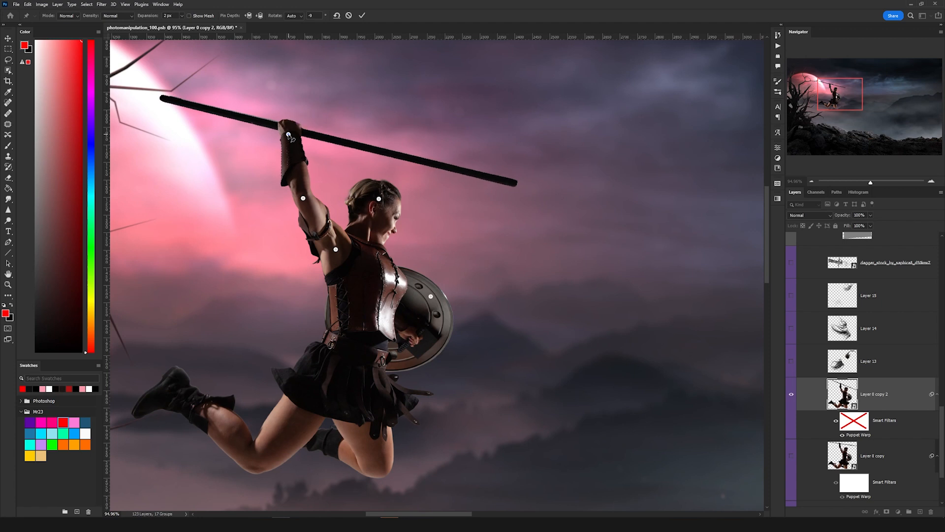
drag(303, 198, 299, 200)
drag(288, 134, 284, 136)
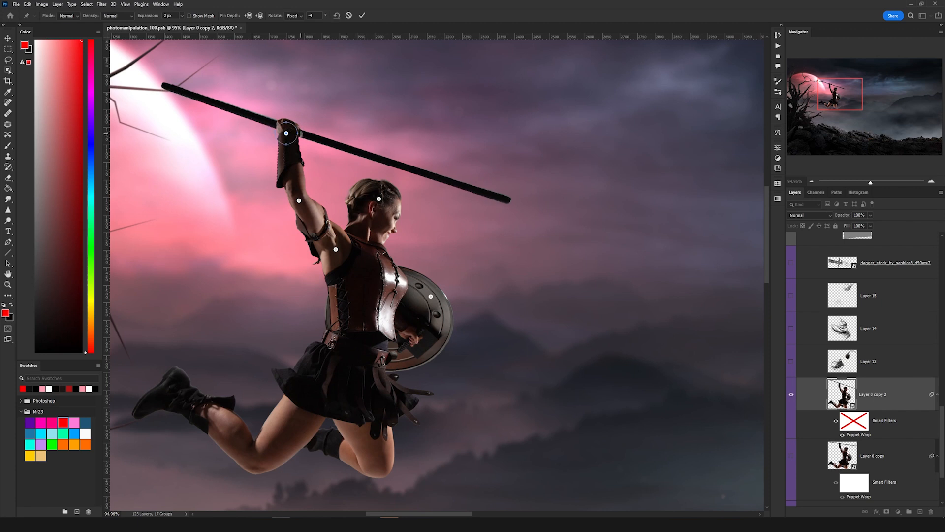
drag(301, 132, 275, 134)
key(alt)
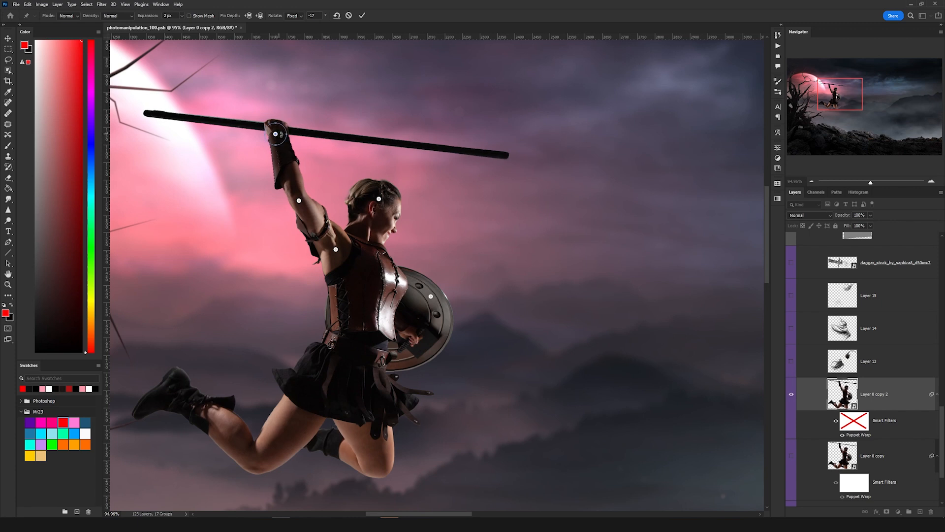
drag(289, 134, 288, 131)
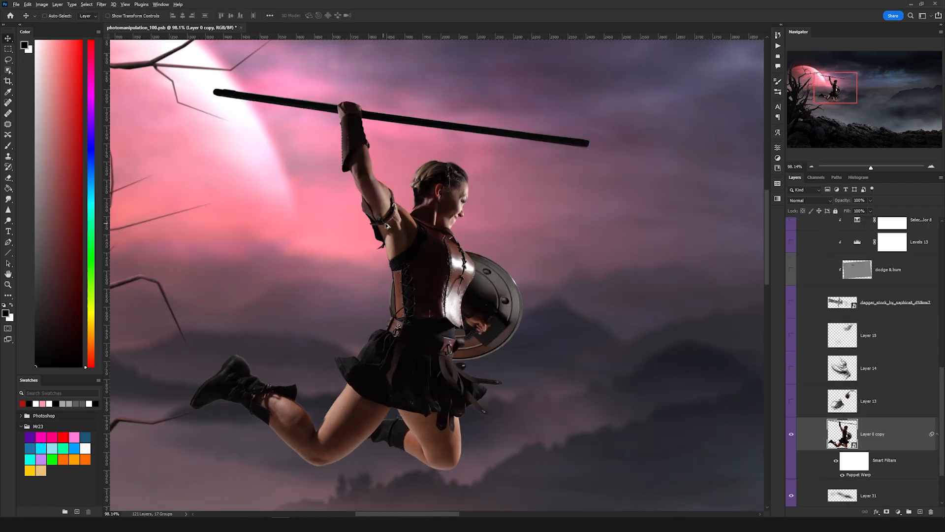
Show the warrior's painted flowing hair on Layer 13, Layer 14 and Layer 15.
scroll(383, 225, up, 4)
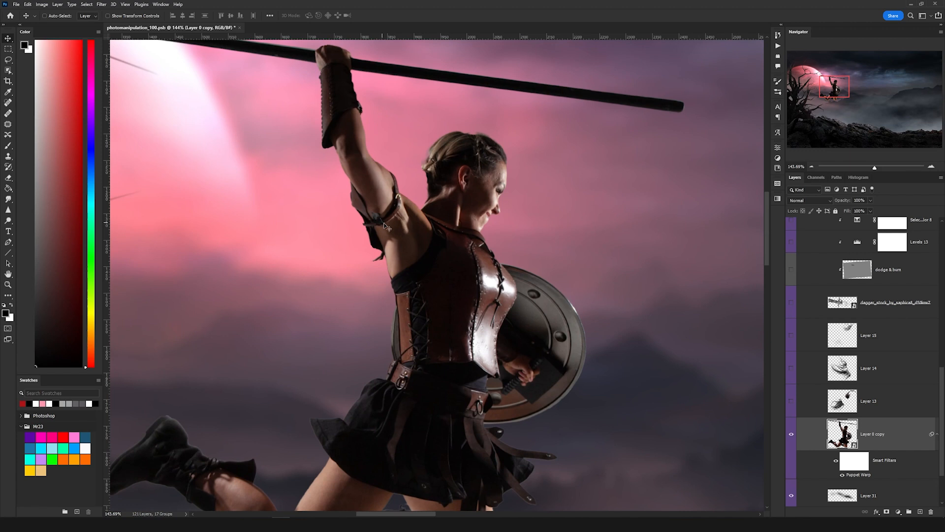
drag(530, 238, 506, 270)
scroll(526, 264, down, 2)
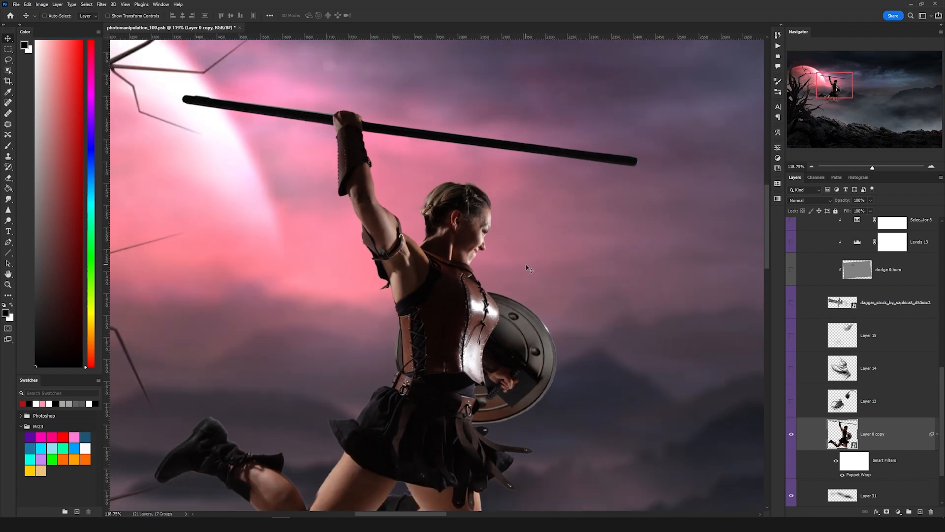
click(794, 403)
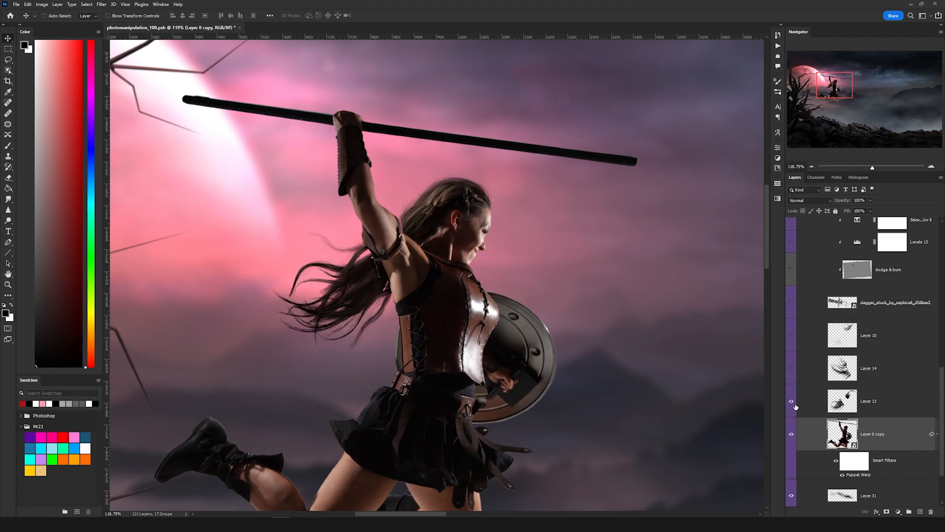
click(791, 368)
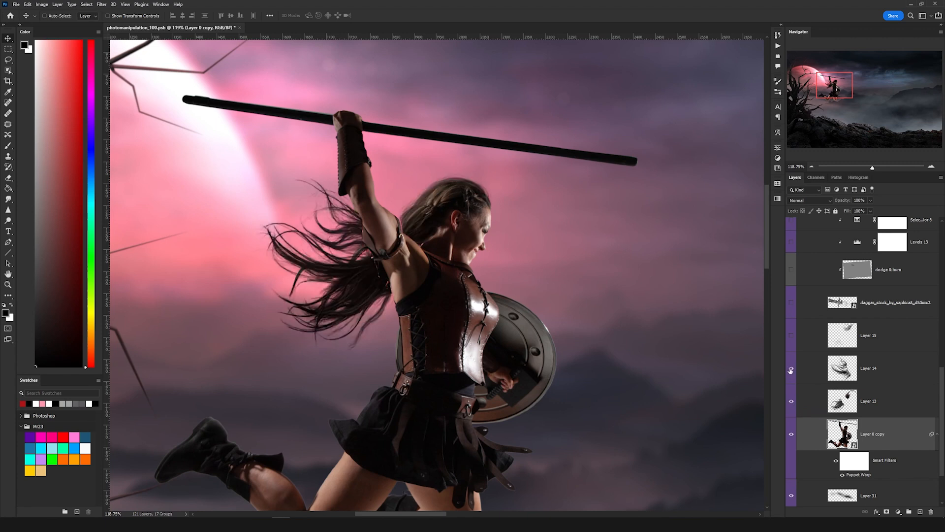
click(791, 337)
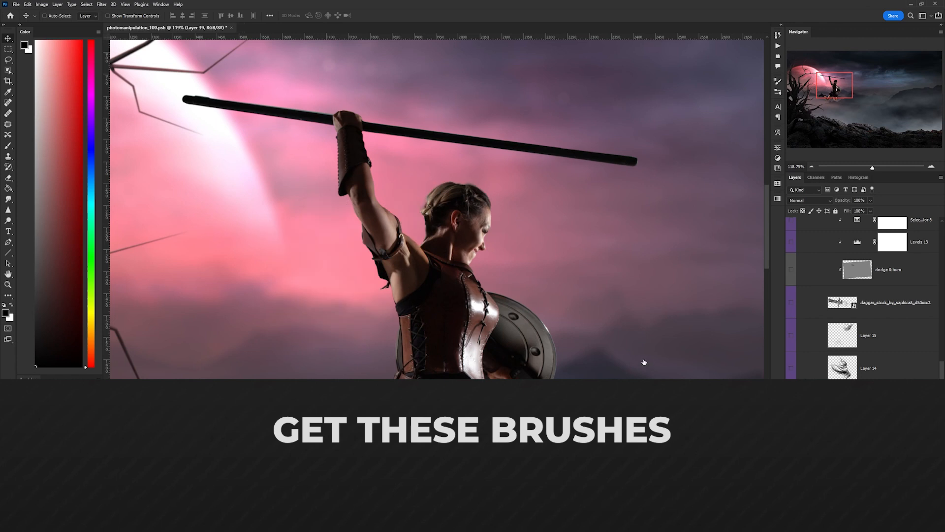
Choose the third brush, 2500 px, from the hair_brushes set in the Hair brush group.
key(b)
right_click(488, 266)
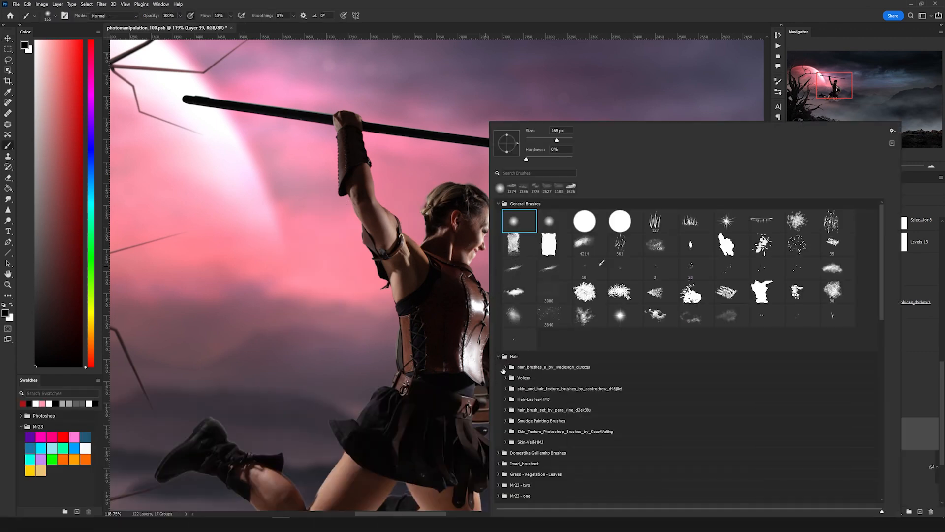
click(504, 368)
click(590, 381)
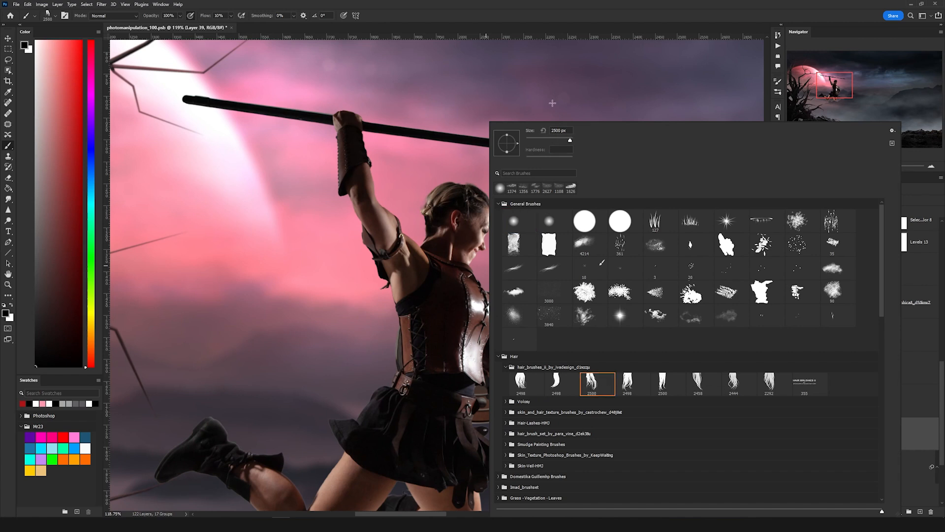
click(531, 3)
Reduce the hair brush size, sample the warrior's dark hair colour and stamp a lock of hair on Layer 39.
alt+drag(478, 217, 325, 230)
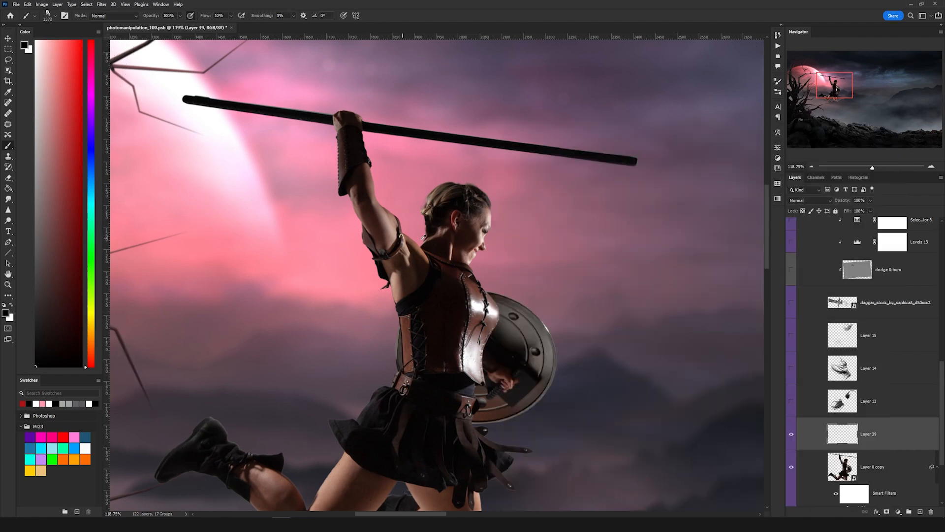
alt+click(430, 226)
alt+drag(446, 224, 94, 241)
mouse_move(433, 217)
alt+mouse_down()
mouse_move(432, 204)
mouse_move(439, 213)
alt+mouse_up()
click(232, 16)
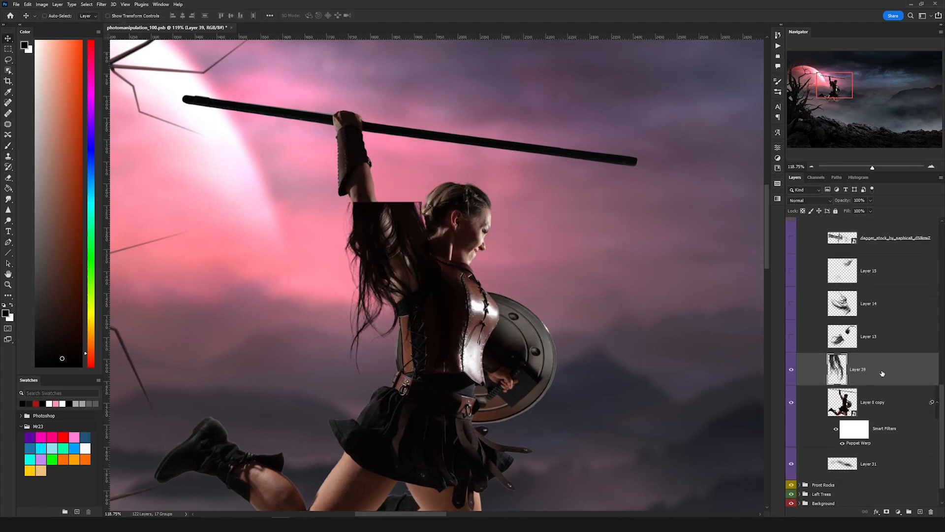
Place Layer 39 beneath the warrior, rotate the hair about 62° and position it behind her head.
drag(882, 373, 881, 448)
drag(377, 228, 408, 236)
key(ctrl+t)
drag(522, 278, 479, 356)
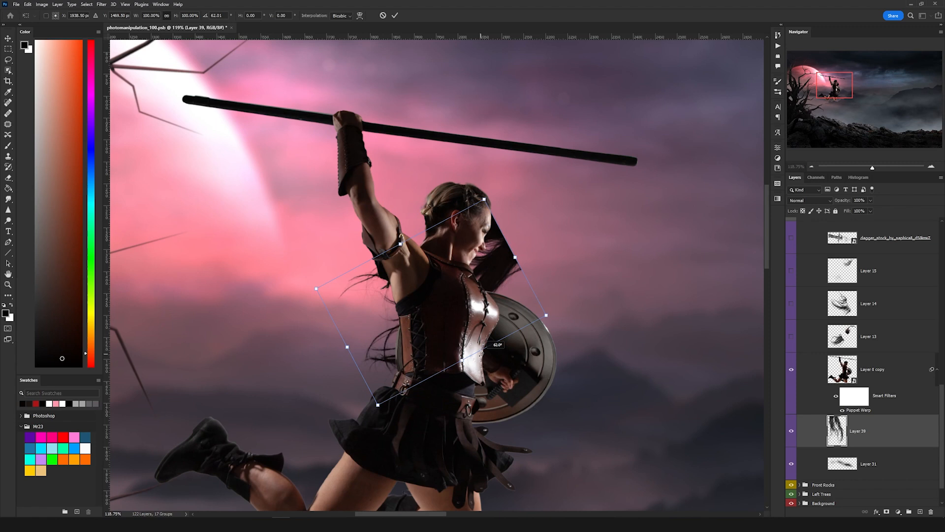
drag(421, 258, 383, 245)
key(Return)
Show the dagger stock layer as a spearhead on the end of the warrior's staff.
scroll(441, 262, up, 5)
scroll(451, 162, up, 2)
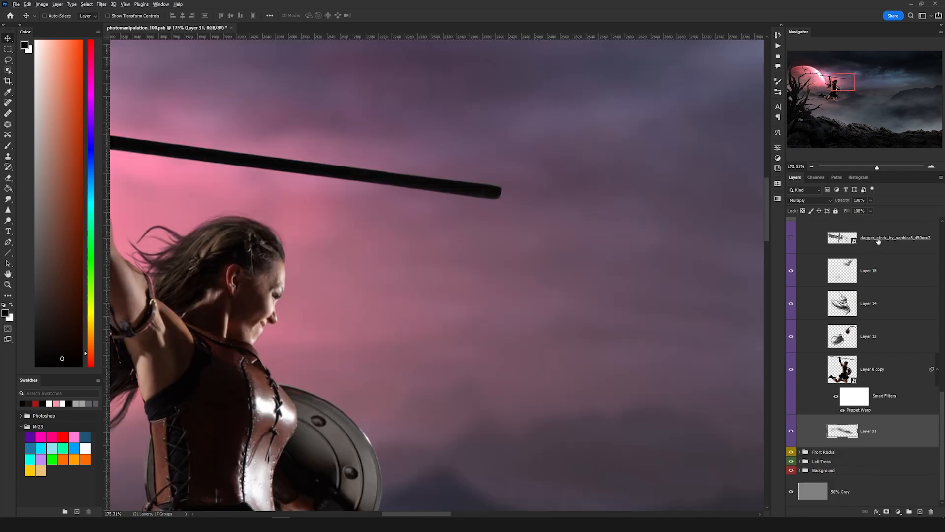
click(791, 238)
scroll(554, 238, up, 1)
drag(554, 238, 412, 243)
scroll(473, 244, down, 6)
scroll(472, 244, up, 1)
scroll(847, 310, up, 3)
Show the dagger's clipped dodge & burn, Levels 13 and Selective Color layers and open the adjustments' settings.
click(847, 310)
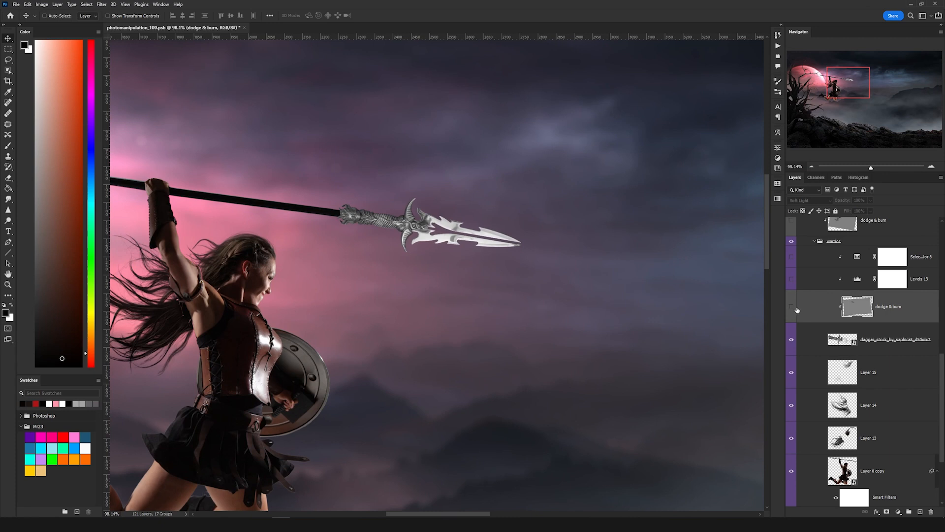
click(792, 308)
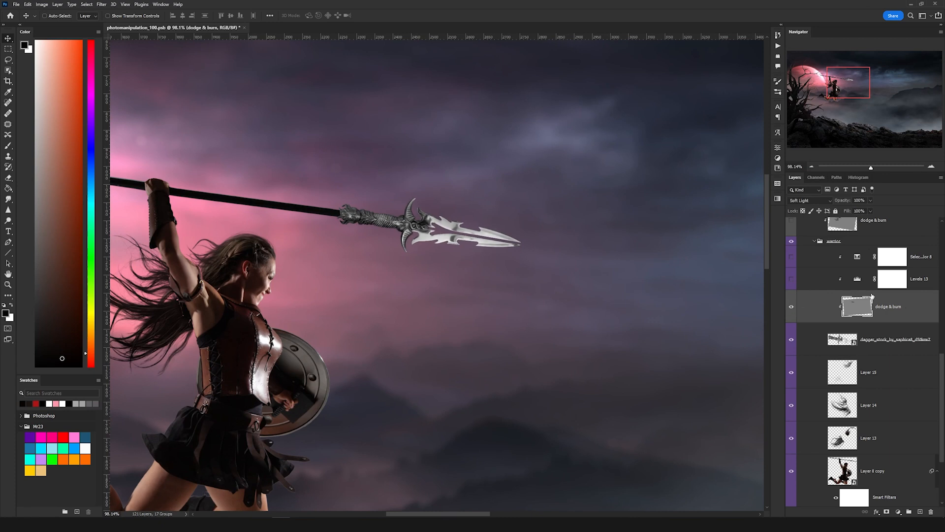
click(791, 279)
double_click(857, 278)
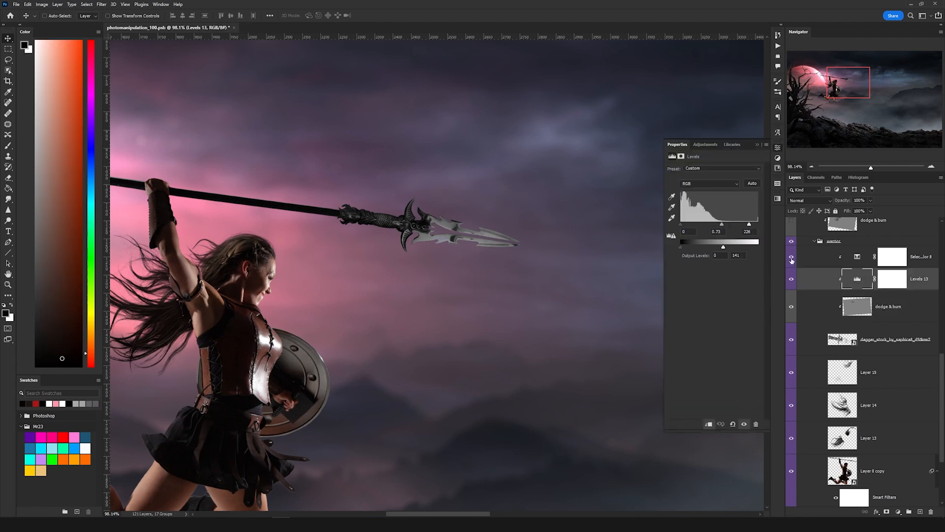
click(851, 259)
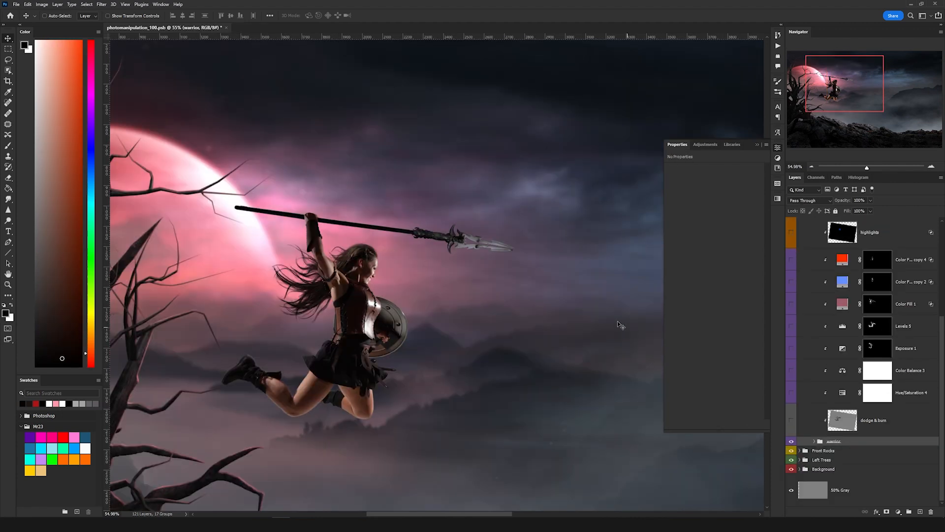
Show the dodge & burn, Hue/Saturation 4 and Color Balance 3 layers clipped to the warrior group and open the adjustments' settings.
scroll(335, 325, up, 3)
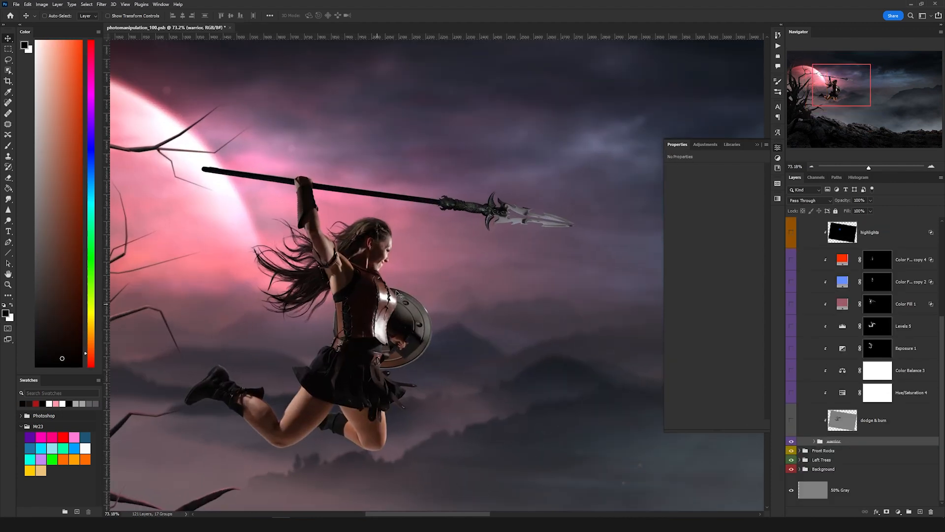
click(792, 421)
click(863, 423)
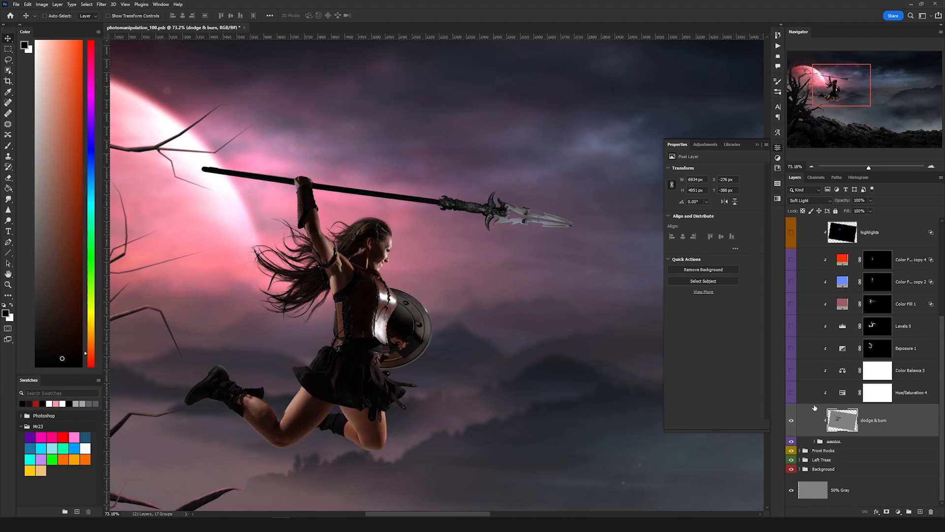
click(792, 395)
click(843, 394)
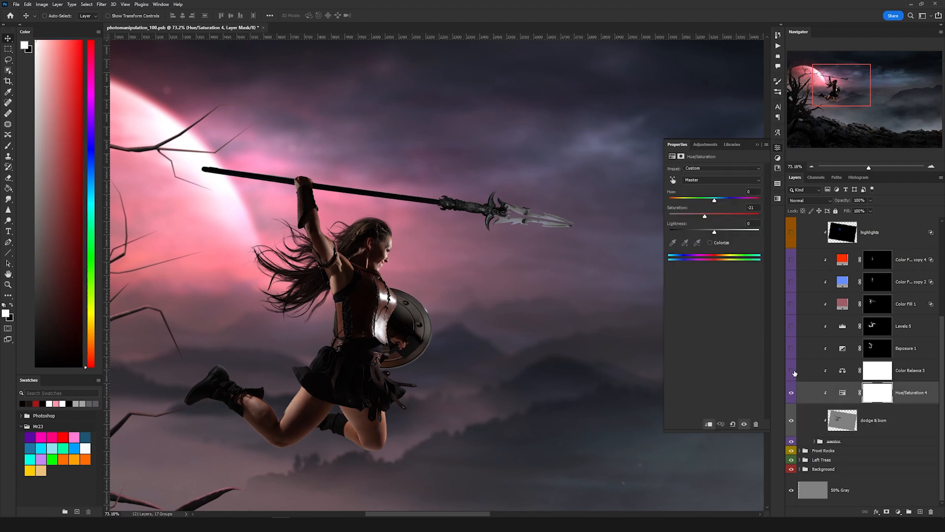
click(849, 375)
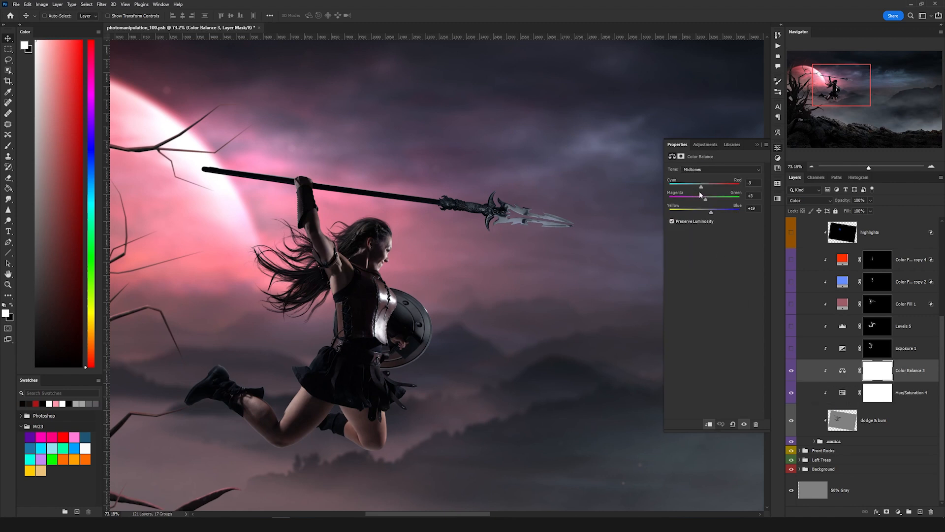
Show the clipped Exposure 1 and Levels 5 adjustments on the warrior, comparing the exposure before and after and opening both settings.
click(792, 350)
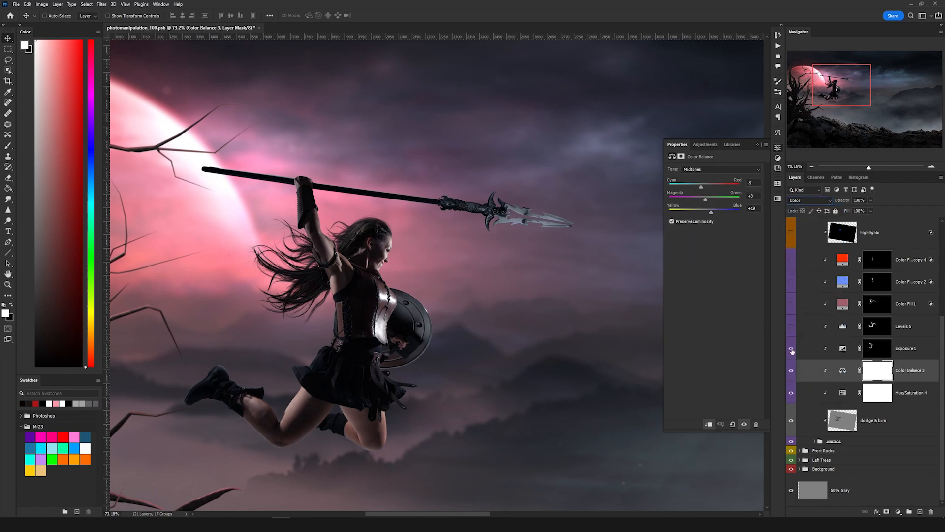
click(851, 353)
click(793, 350)
click(793, 351)
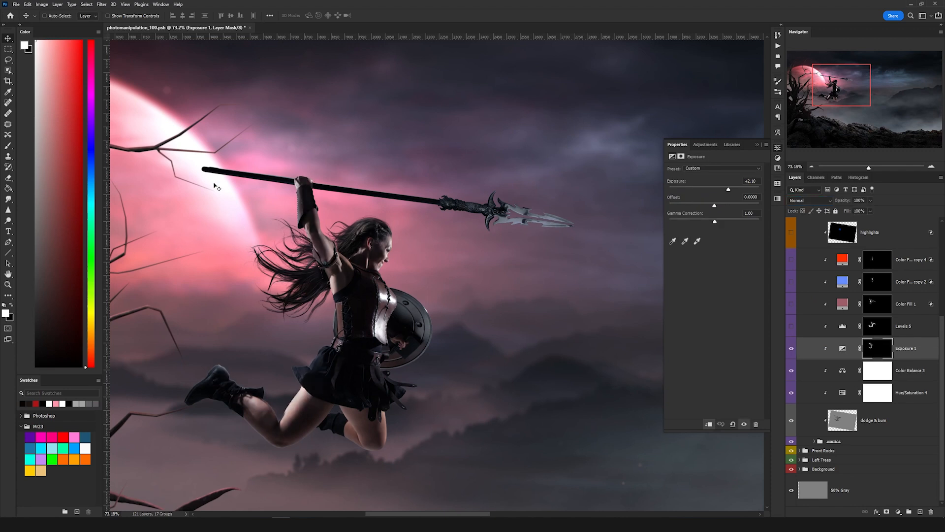
click(791, 328)
click(846, 331)
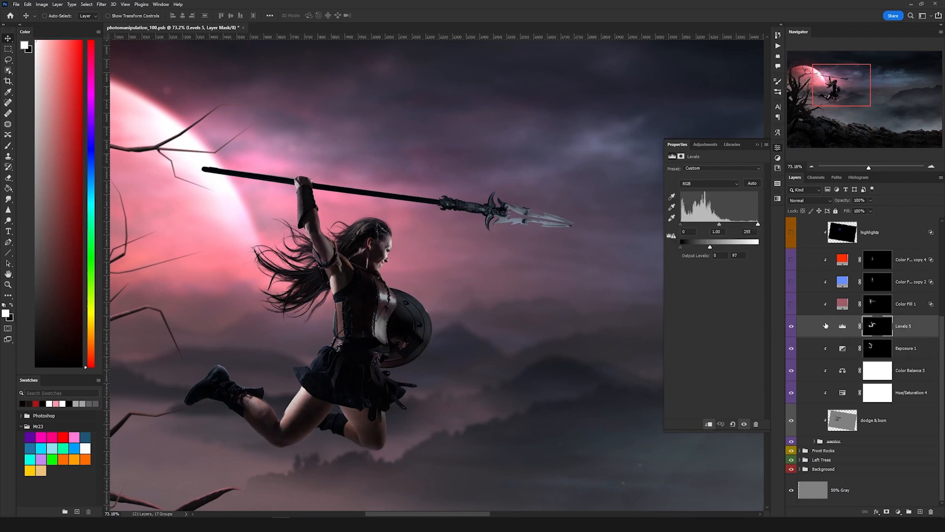
Show the pink Color Fill 1 layer on the warrior and check its fill colour and blend mode.
click(846, 306)
click(794, 305)
click(793, 307)
double_click(838, 305)
click(821, 195)
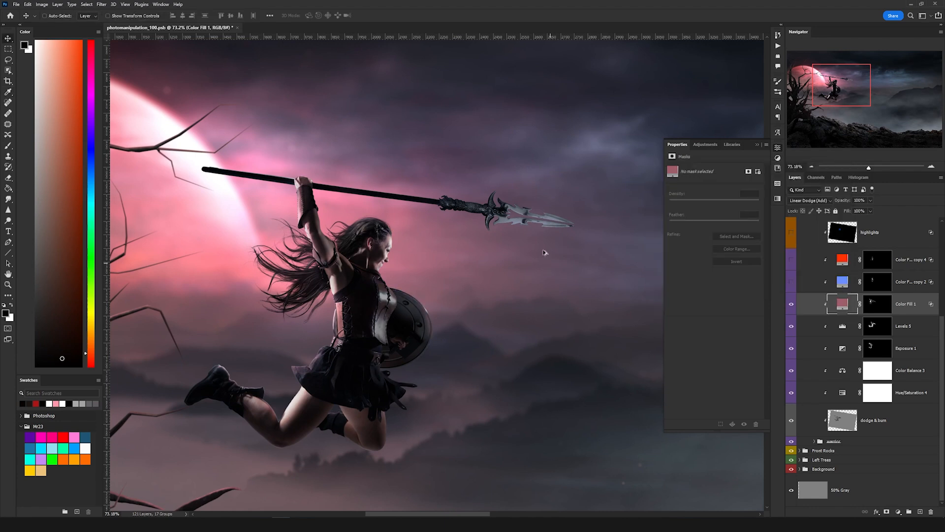
Show the blue Color Fill 1 copy 2 layer and compare its light on the warrior before and after.
scroll(549, 261, up, 4)
drag(517, 205, 528, 169)
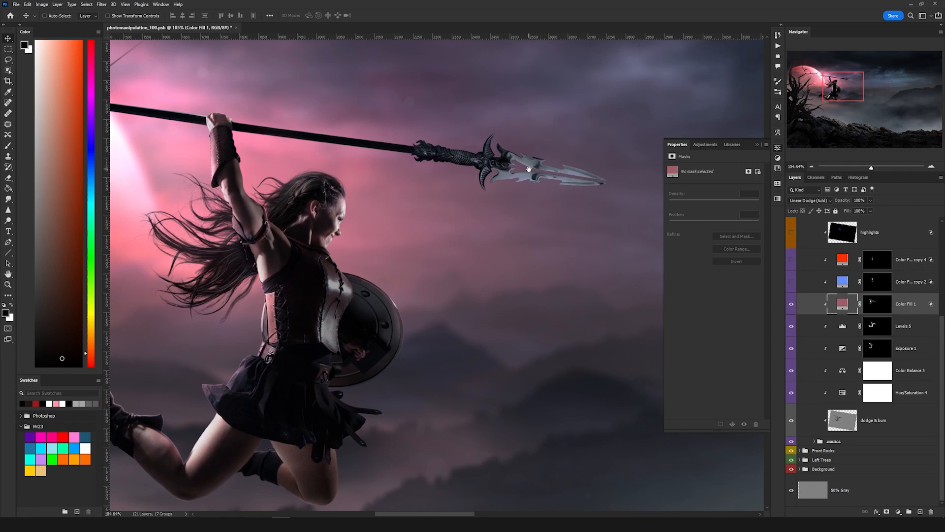
click(792, 282)
click(792, 281)
click(792, 281)
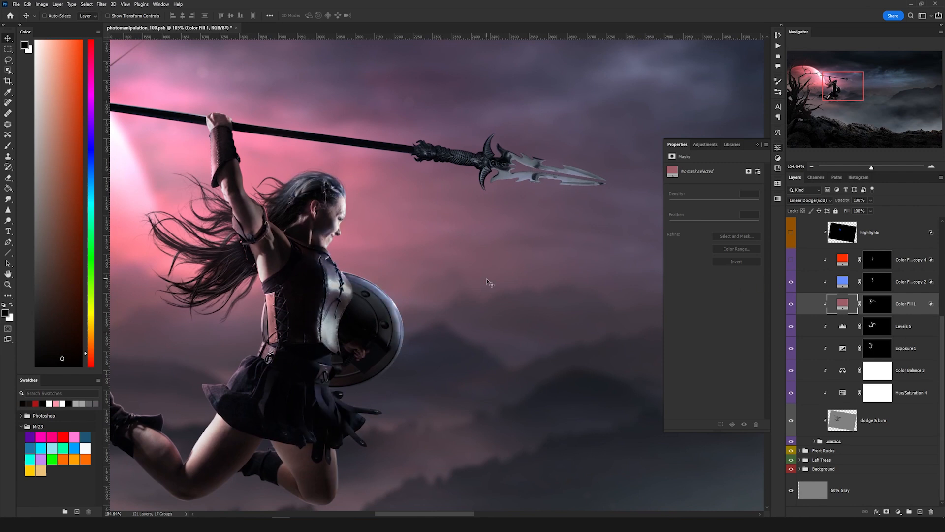
scroll(503, 281, down, 3)
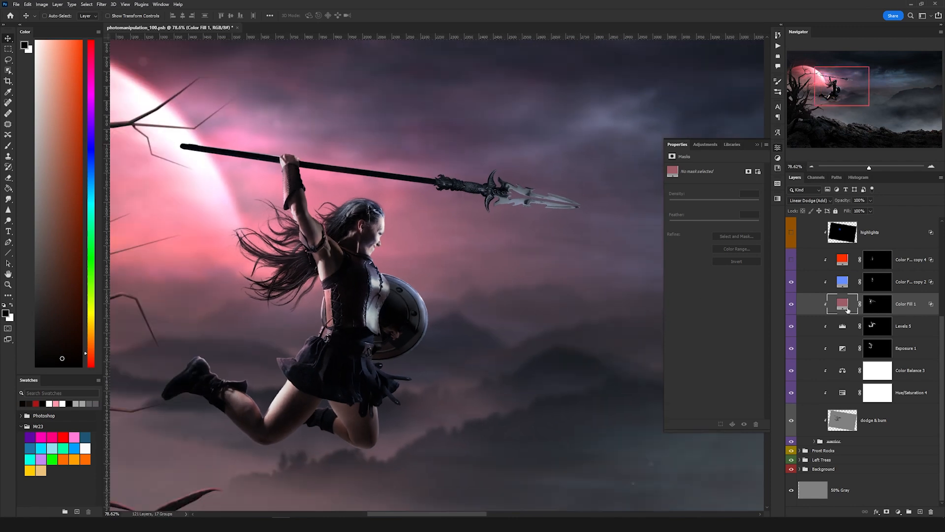
click(877, 281)
Show the red Color Fill 1 copy 4 layer and inspect its light on the warrior.
drag(546, 284, 497, 211)
click(905, 263)
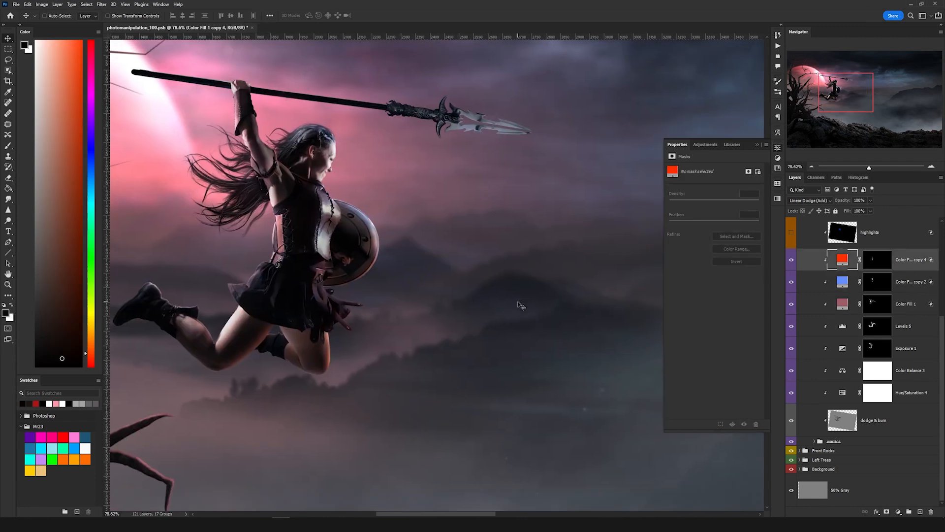
drag(554, 268, 544, 284)
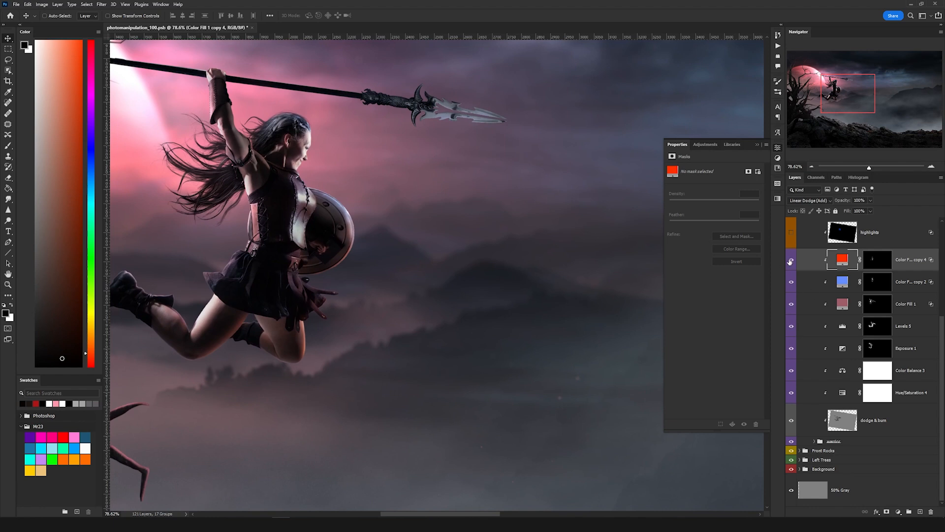
drag(253, 218, 271, 260)
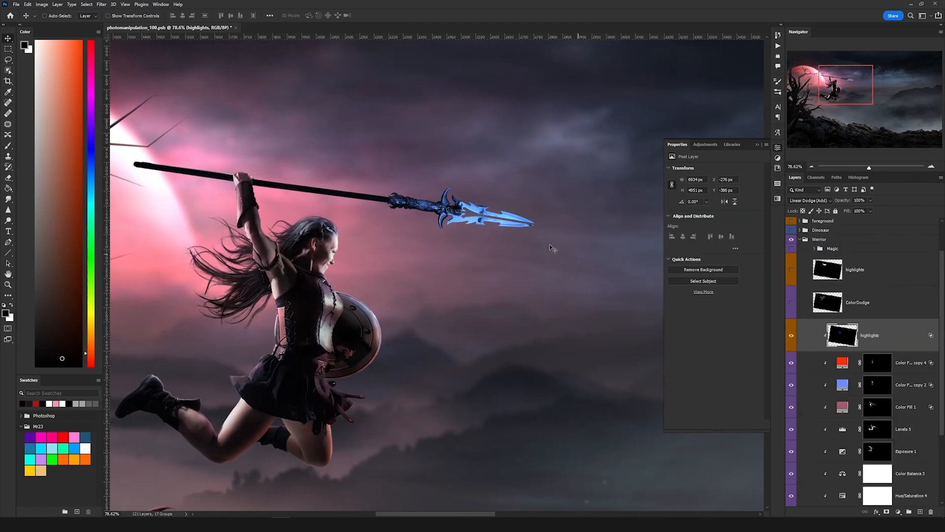
Check the clipped highlights layer's blend mode and compare the spearhead with the layer hidden and shown.
scroll(532, 226, up, 3)
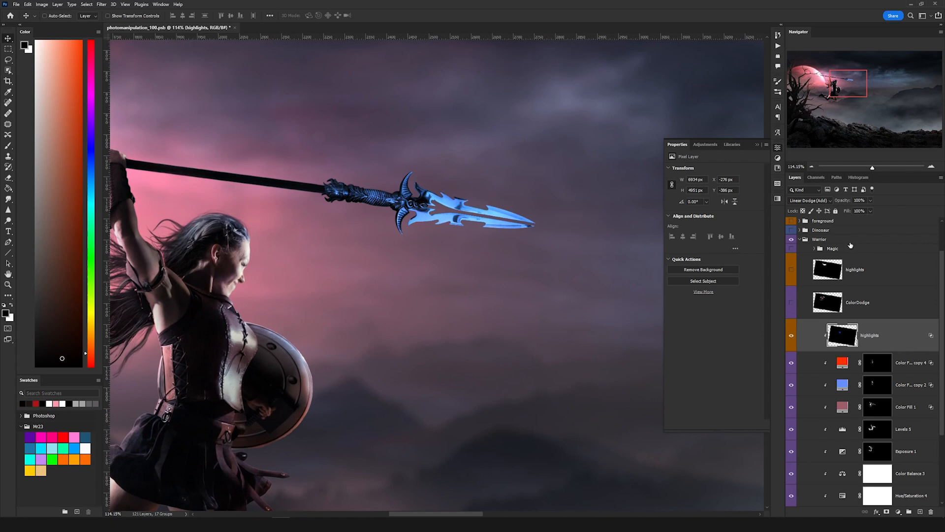
click(807, 200)
click(807, 201)
click(791, 336)
click(791, 336)
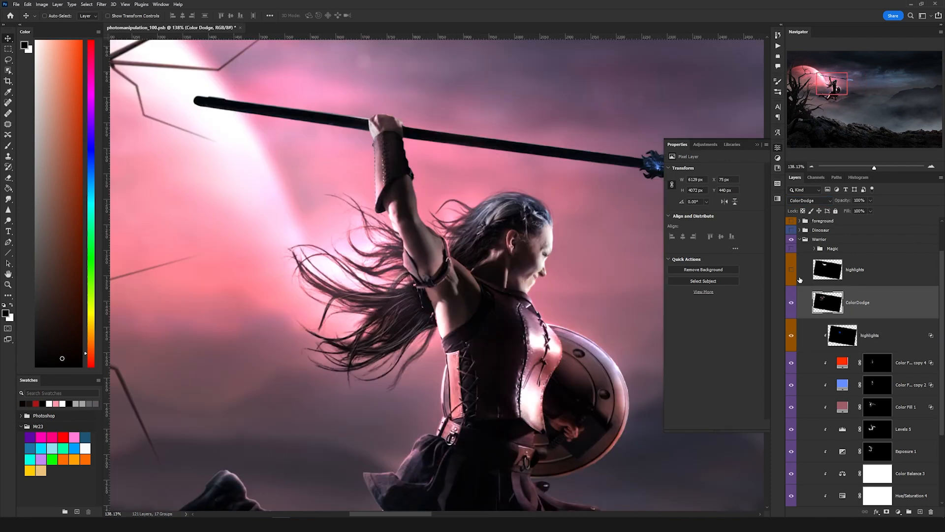
Hide the ColorDodge layer and add a new layer in Color Dodge mode filled with the neutral black.
click(791, 303)
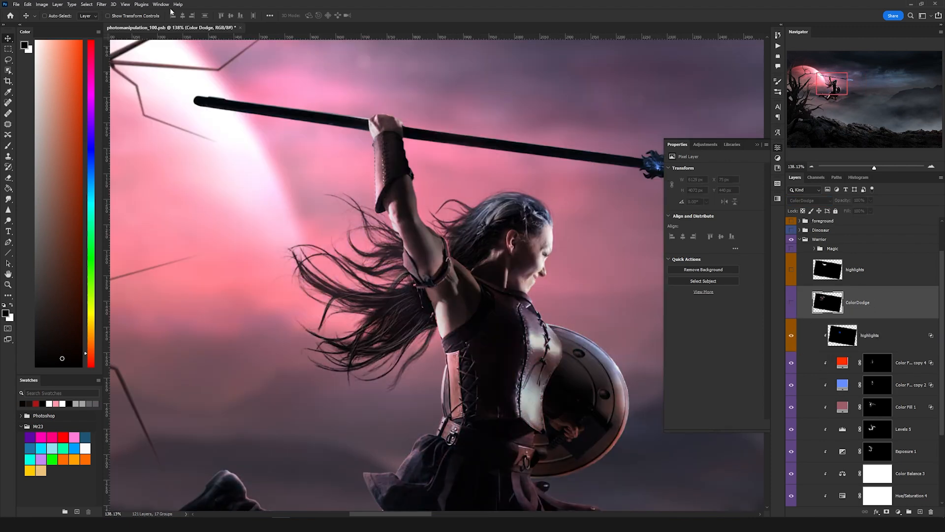
click(61, 6)
mouse_move(68, 13)
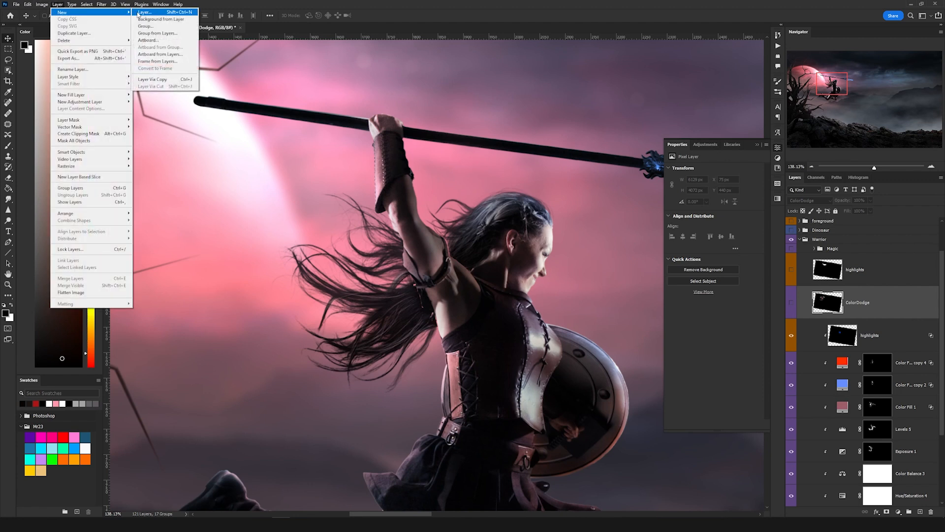
click(148, 13)
click(429, 191)
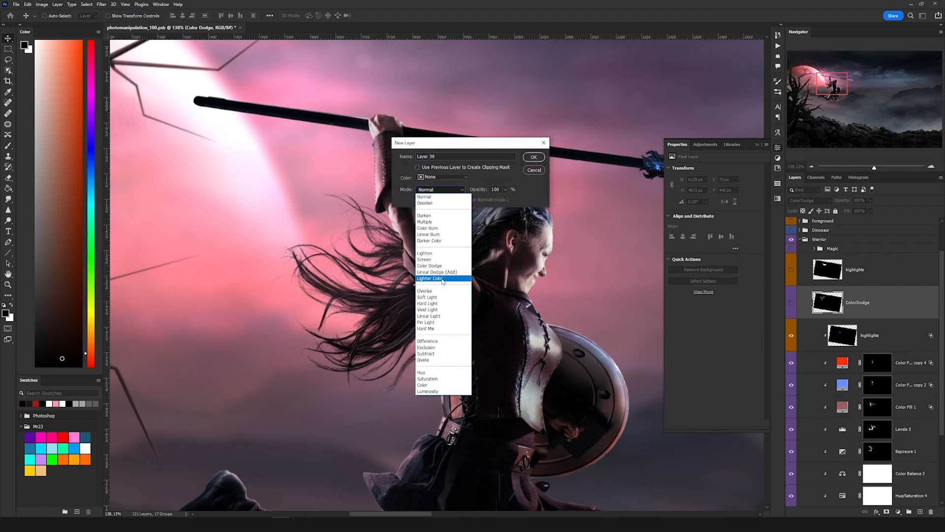
click(439, 265)
click(417, 199)
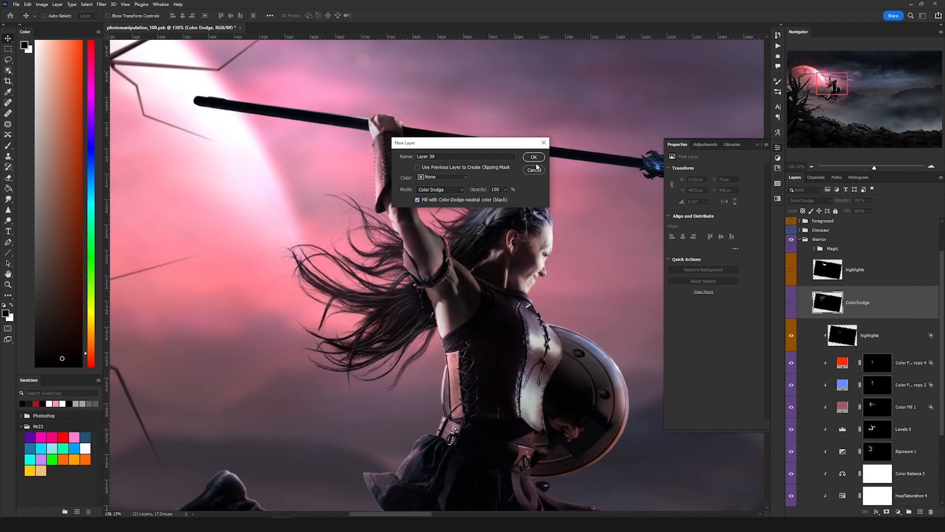
key(Return)
Set up a pink brush and try a stroke over the warrior's hair at 100% flow on the new layer, undoing it.
key(b)
right_click(481, 196)
click(517, 224)
key(Return)
drag(492, 179, 427, 188)
key(x)
drag(195, 229, 171, 205)
drag(397, 300, 408, 255)
key(ctrl+z)
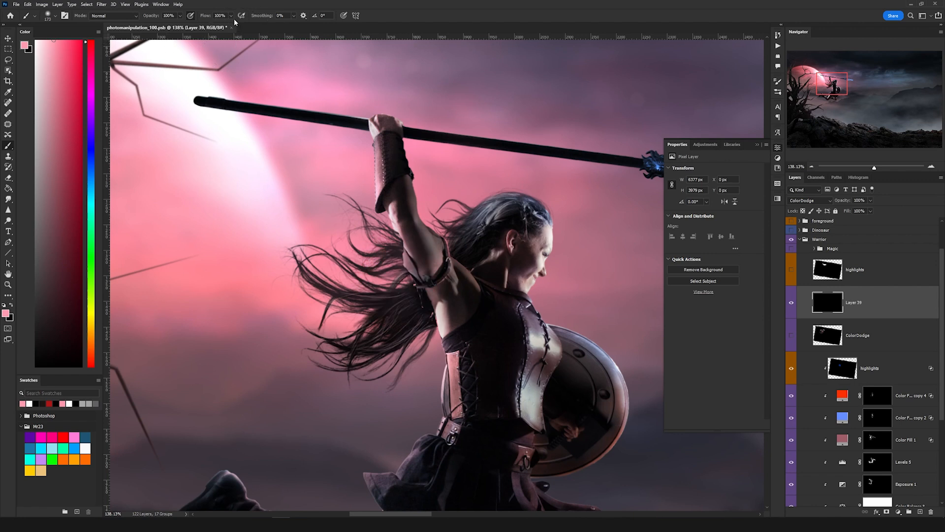
Paint pink light over the warrior's hair and arm at 2% brush flow, and compare with the new layer hidden and shown.
drag(231, 19, 199, 26)
drag(383, 279, 328, 358)
mouse_move(500, 218)
mouse_down()
mouse_move(489, 179)
mouse_move(426, 205)
mouse_move(506, 267)
mouse_move(544, 236)
mouse_move(522, 239)
mouse_move(457, 328)
mouse_move(322, 373)
mouse_move(373, 281)
mouse_move(321, 211)
mouse_move(357, 219)
mouse_move(424, 204)
mouse_move(414, 278)
mouse_move(445, 301)
mouse_move(448, 426)
mouse_move(388, 484)
mouse_move(403, 517)
mouse_move(430, 468)
mouse_move(441, 266)
mouse_move(447, 272)
mouse_move(399, 266)
mouse_move(545, 209)
mouse_move(569, 185)
mouse_move(549, 186)
mouse_move(529, 332)
mouse_move(558, 430)
mouse_move(553, 412)
mouse_move(344, 260)
mouse_move(331, 237)
mouse_move(282, 412)
mouse_move(373, 423)
mouse_move(357, 203)
mouse_move(338, 307)
mouse_move(350, 361)
mouse_move(373, 336)
mouse_move(361, 313)
mouse_move(369, 316)
mouse_move(360, 239)
mouse_move(336, 339)
mouse_move(405, 266)
mouse_move(364, 349)
mouse_move(353, 414)
mouse_move(376, 356)
mouse_up()
scroll(377, 357, down, 4)
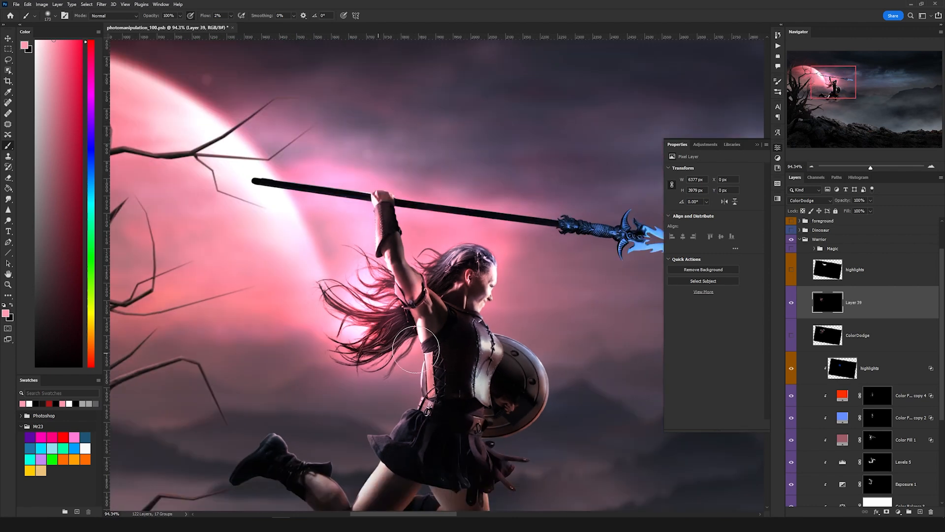
click(792, 303)
click(792, 304)
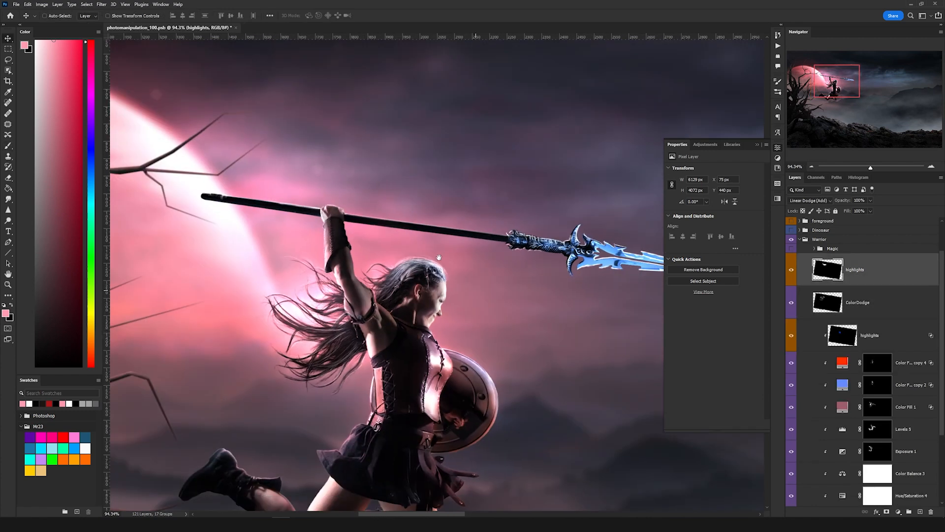
Compare the warrior and spear with the upper Linear Dodge (Add) highlights layer hidden and shown.
drag(451, 275, 385, 198)
click(791, 271)
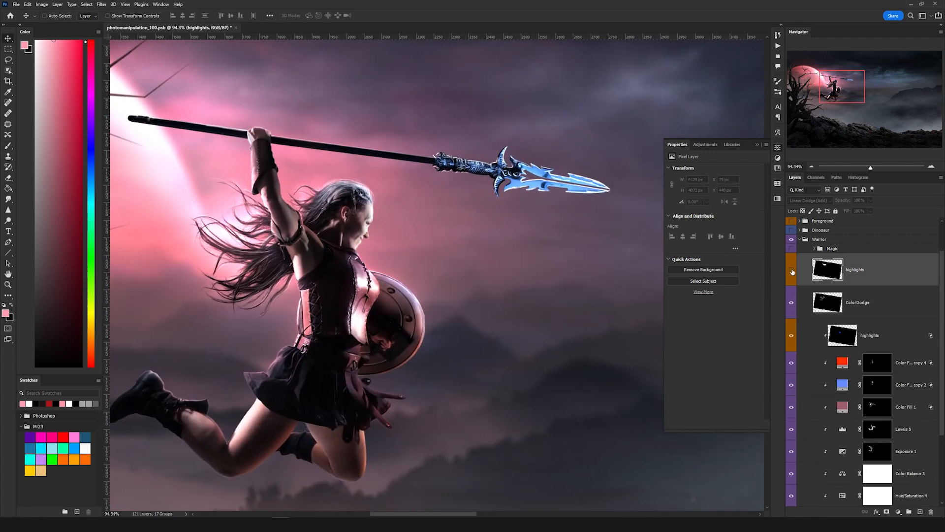
click(791, 272)
click(792, 271)
click(791, 271)
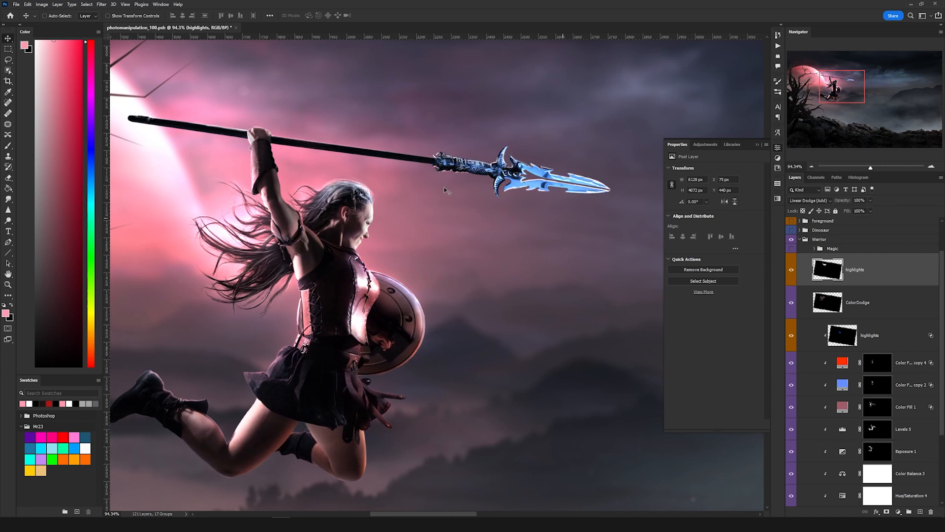
drag(514, 201, 599, 182)
drag(600, 183, 494, 238)
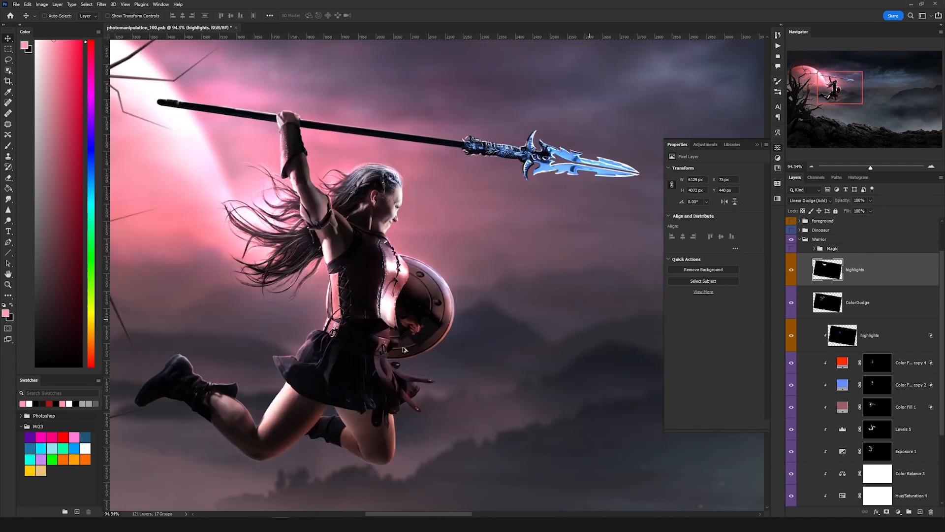
scroll(405, 353, down, 5)
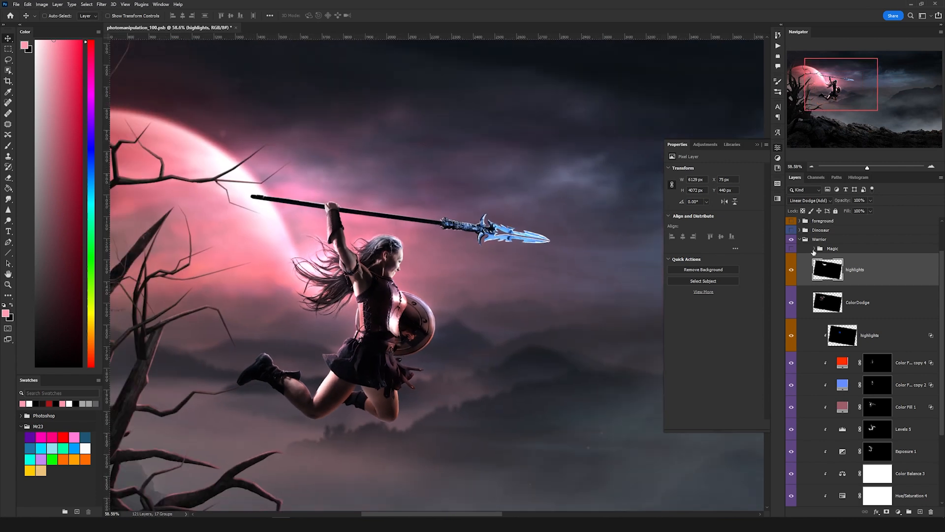
Expand the Magic group and inspect its Screen blend mode, the black Layer 28 and the blue gradient of Gradient Map 1.
click(814, 249)
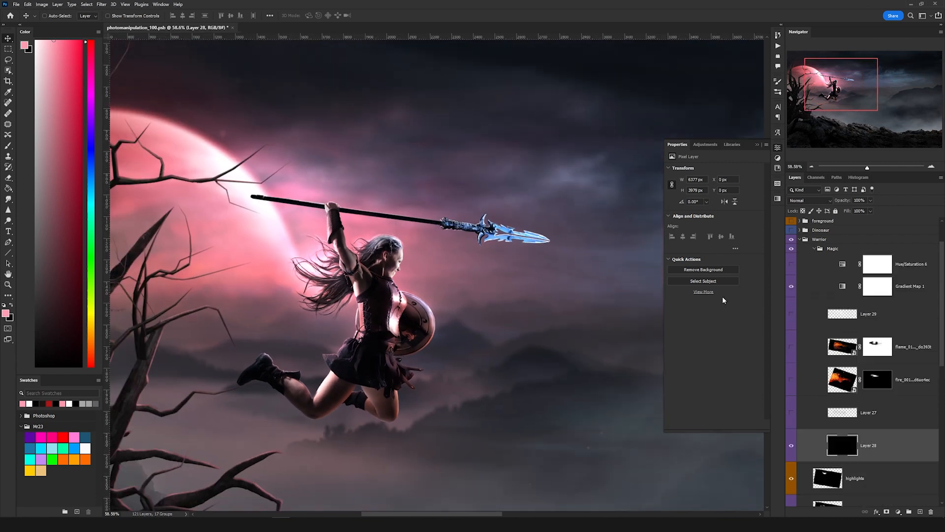
scroll(535, 287, up, 5)
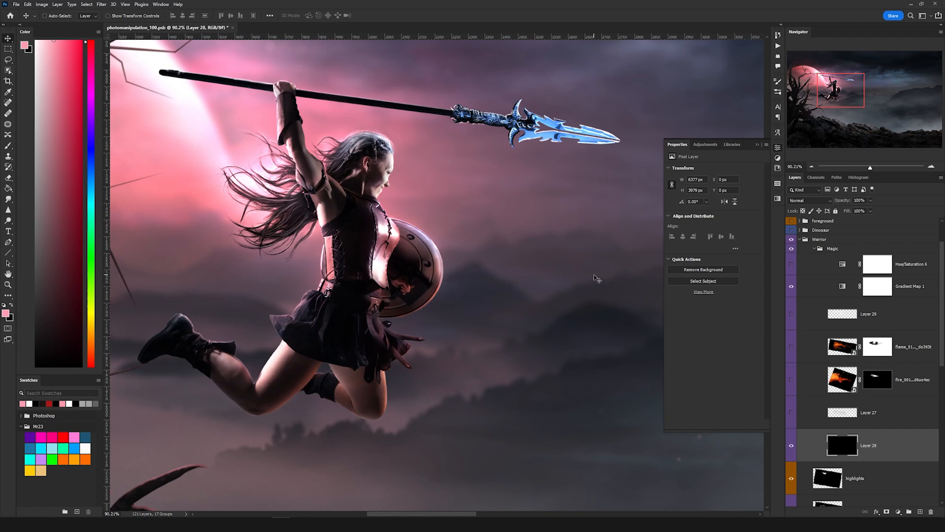
click(832, 250)
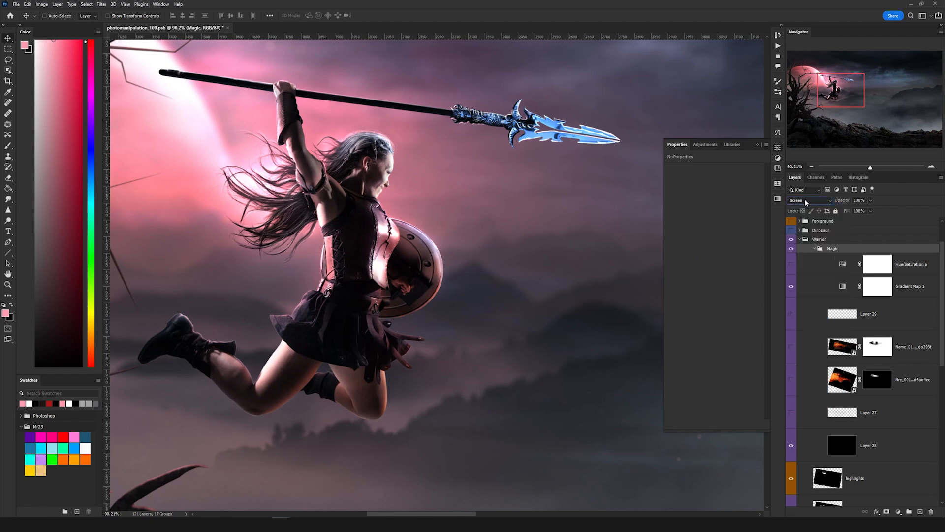
click(885, 446)
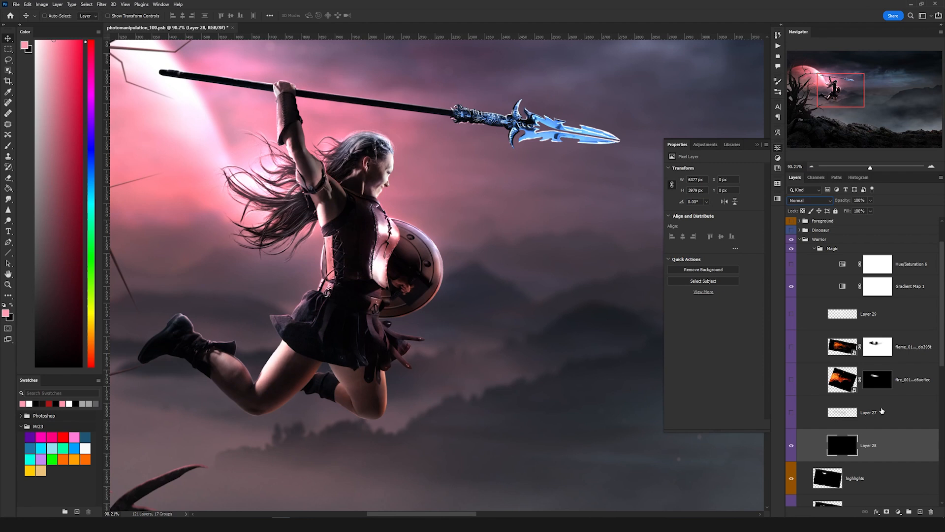
click(842, 286)
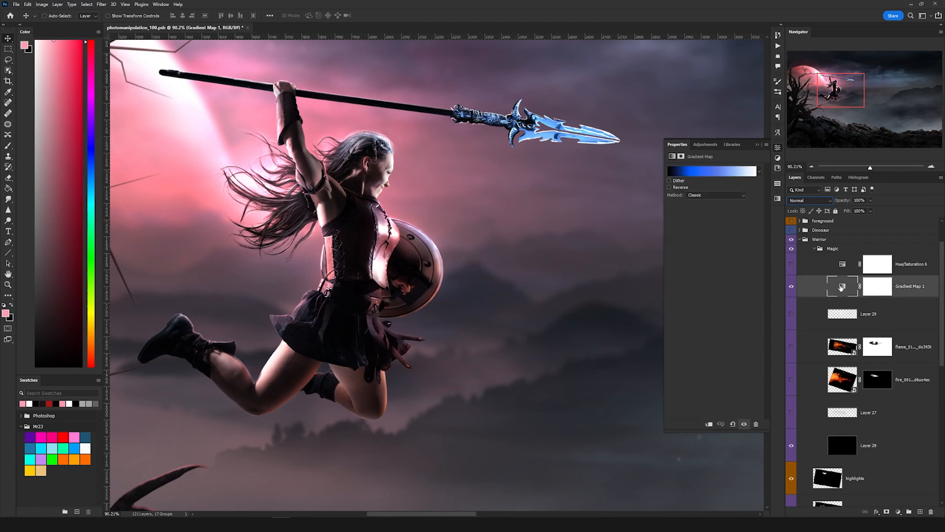
click(698, 171)
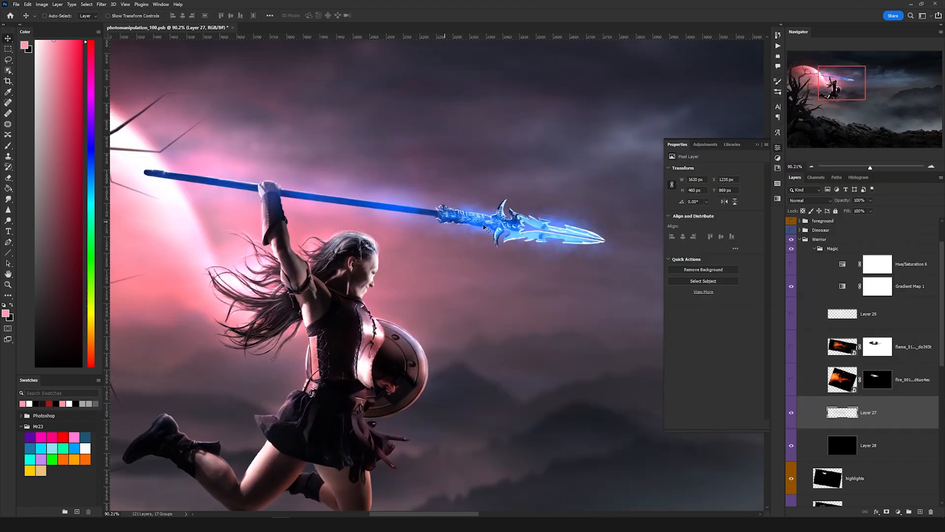
Show the fire_001 layer in the Magic group and disable its layer mask to reveal the whole flame image.
click(843, 386)
click(791, 380)
shift+click(885, 390)
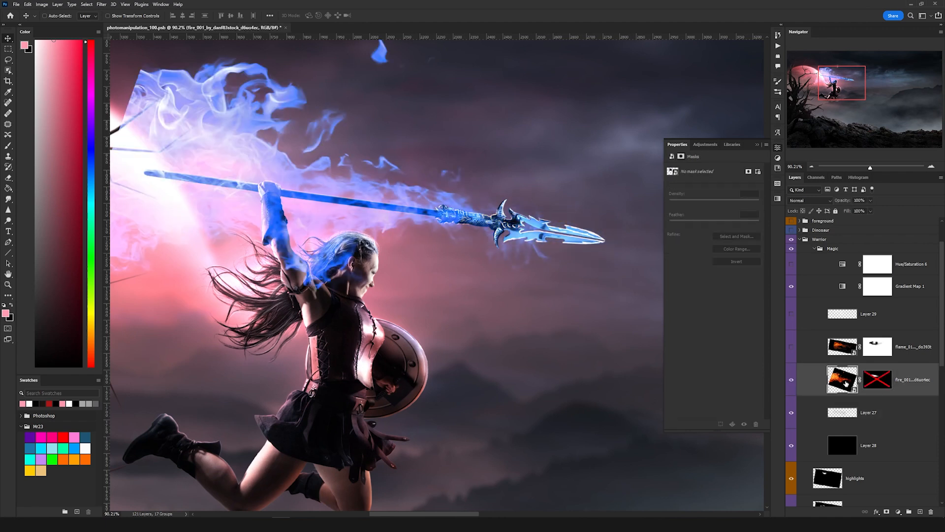
scroll(409, 238, down, 4)
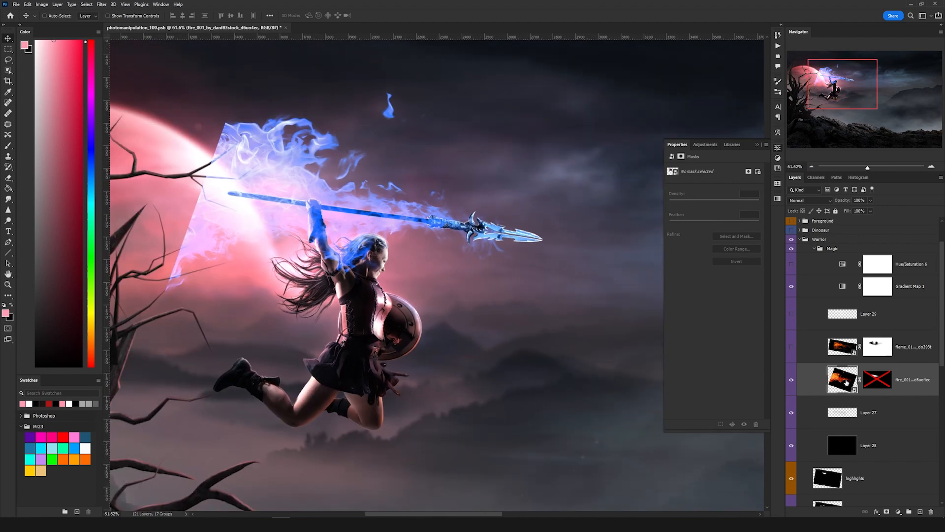
Move the fire_001 layer below the Magic group and back for comparison, and review the group's Screen mode and Gradient Map 1.
drag(846, 382, 856, 467)
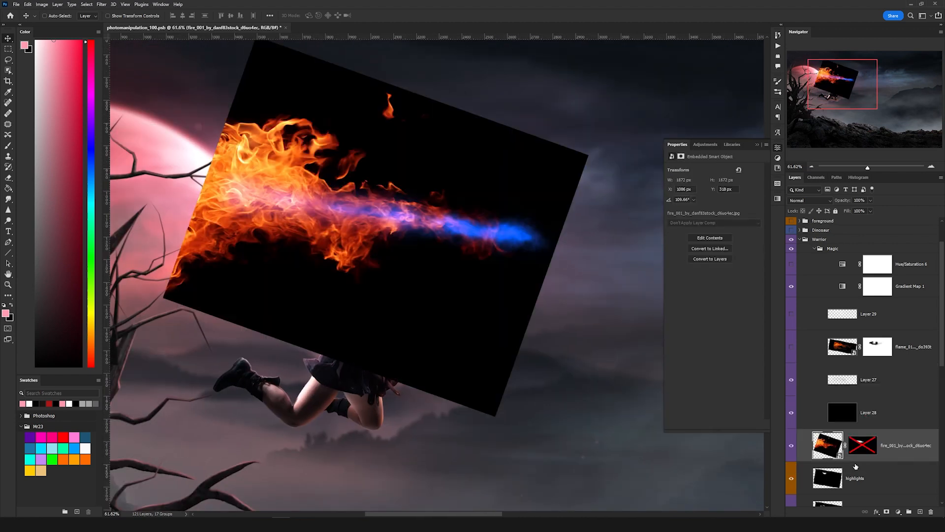
drag(820, 453, 840, 370)
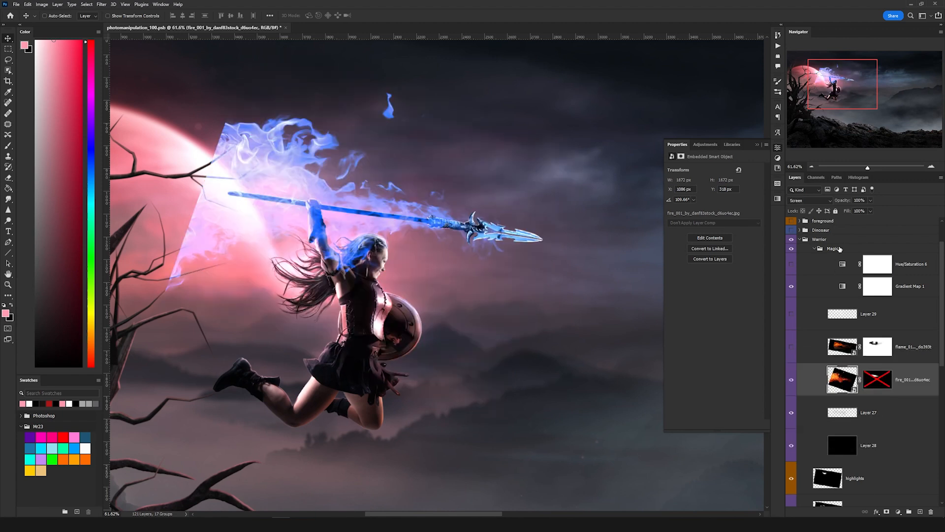
click(839, 249)
click(806, 202)
click(806, 202)
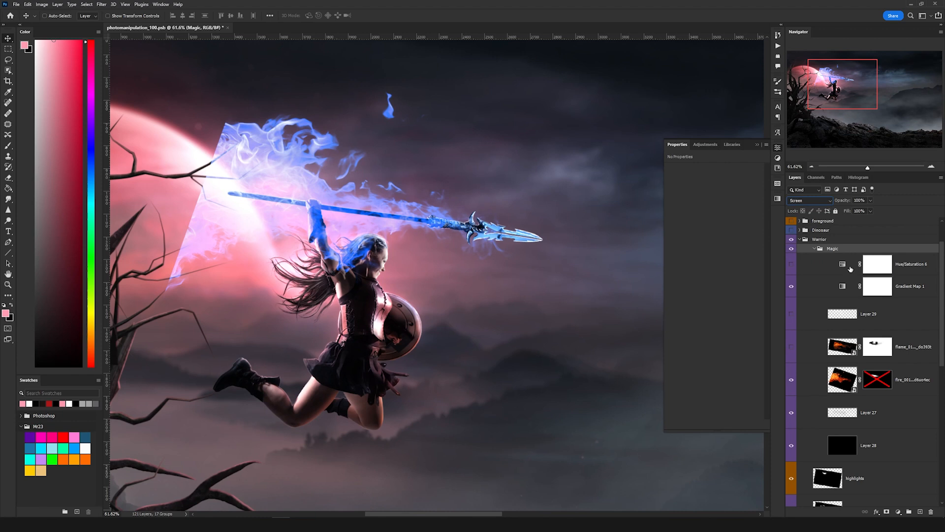
click(915, 288)
click(845, 379)
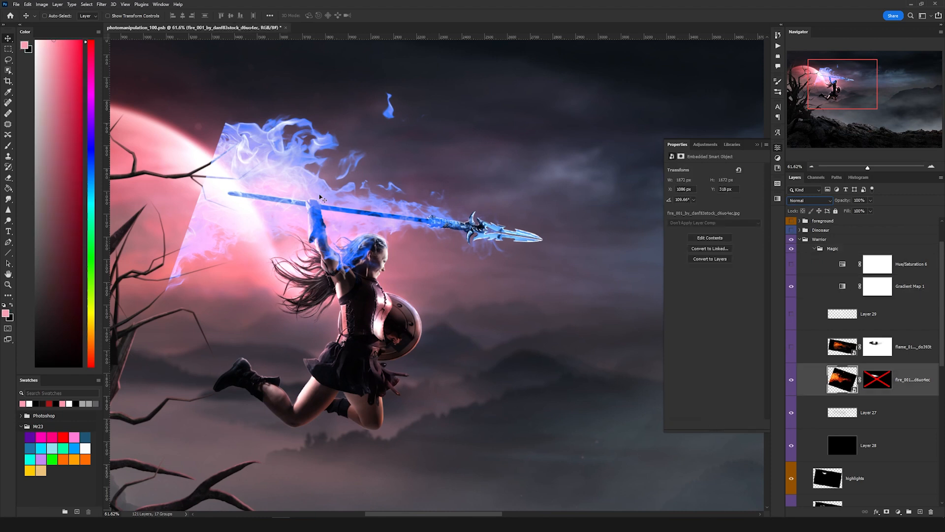
Re-enable the fire_001 layer's mask, and show the flame_01 layer and Layer 29 around the spearhead.
shift+click(877, 382)
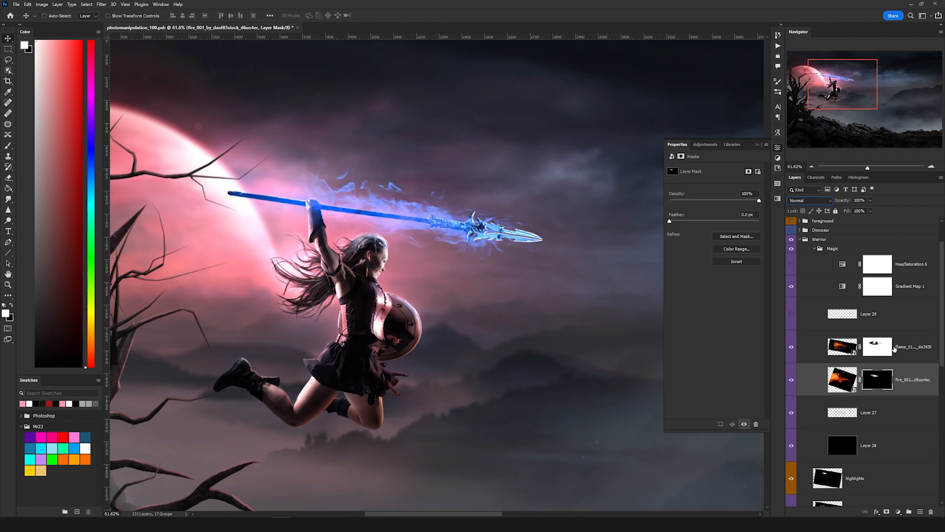
click(848, 350)
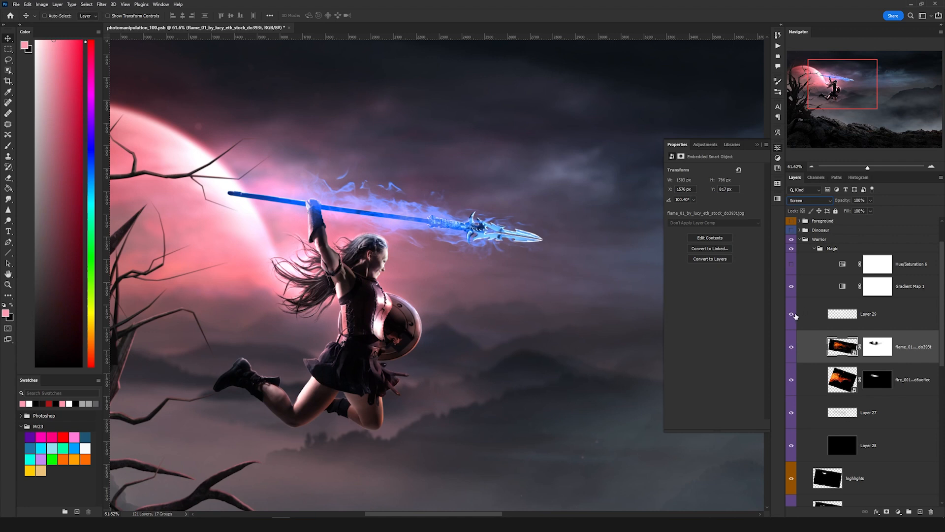
click(867, 319)
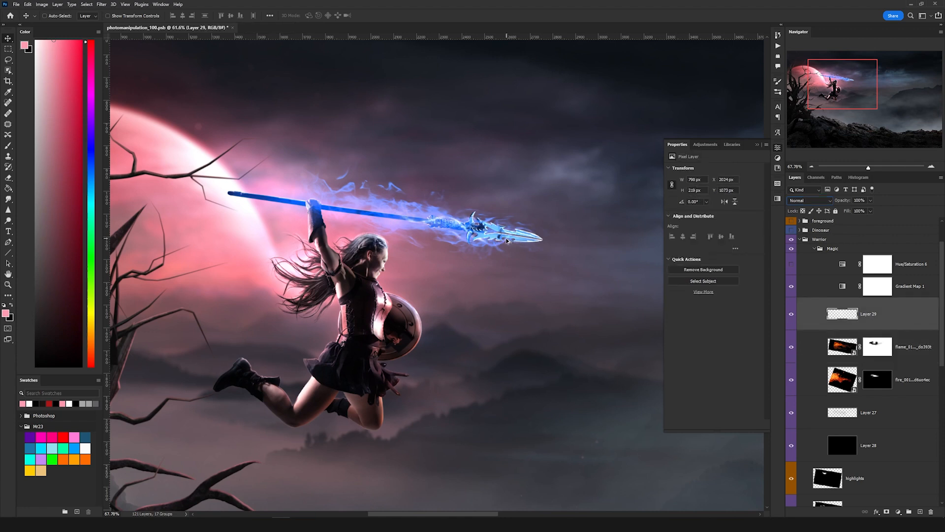
Show the Hue/Saturation 6 adjustment in the Magic group and compare the spear's blue flames with and without it.
scroll(506, 241, up, 7)
click(792, 264)
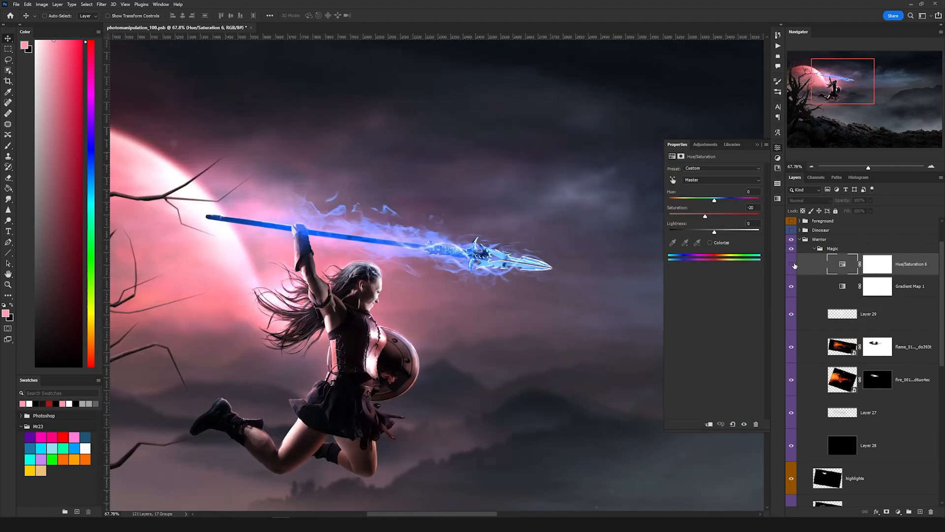
click(792, 264)
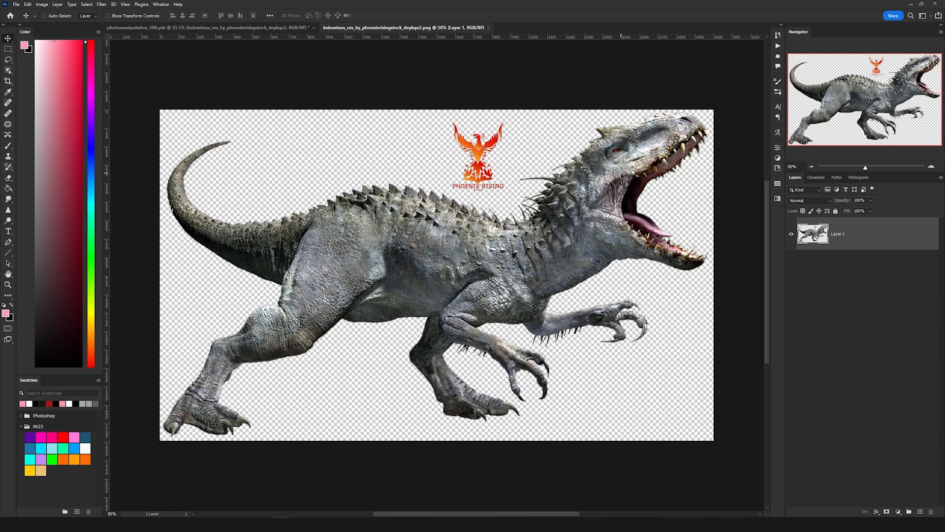
Examine the dinosaur's head and neck in the original indominus_rex stock image.
scroll(588, 172, up, 6)
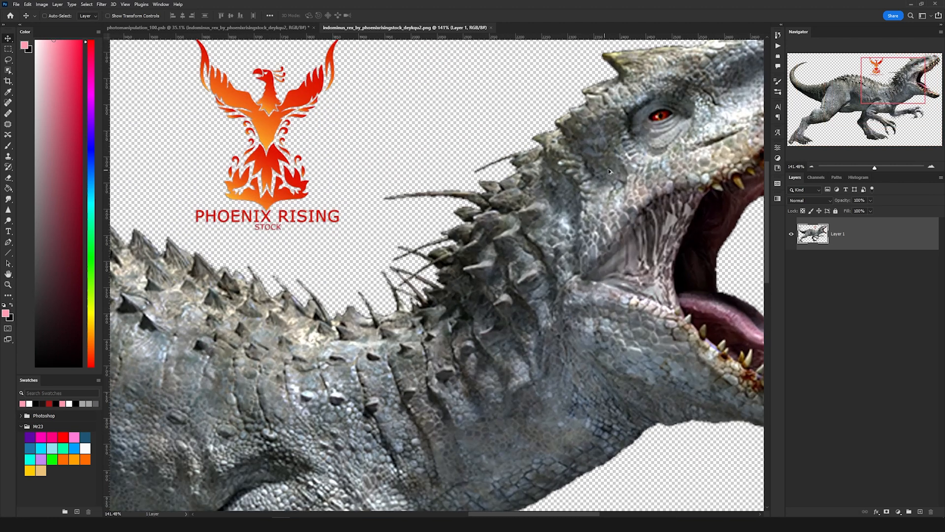
scroll(481, 202, down, 4)
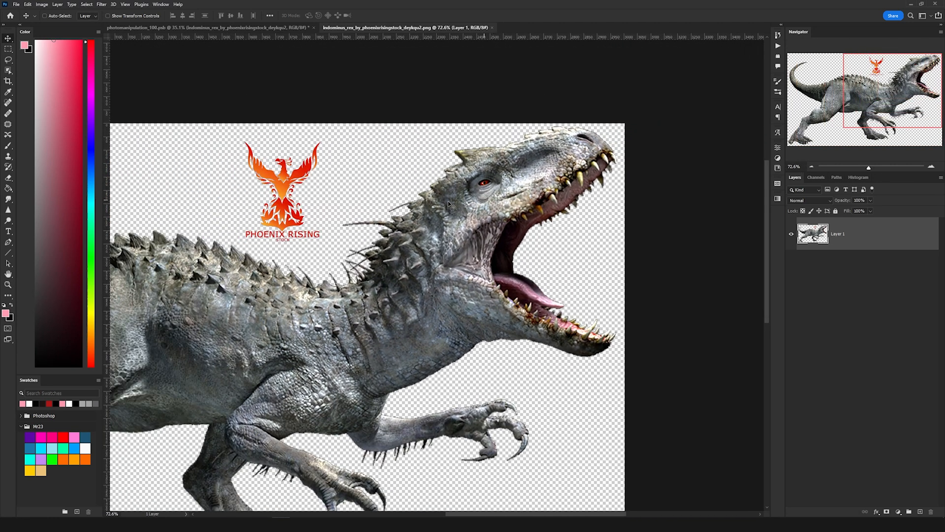
drag(464, 210, 510, 207)
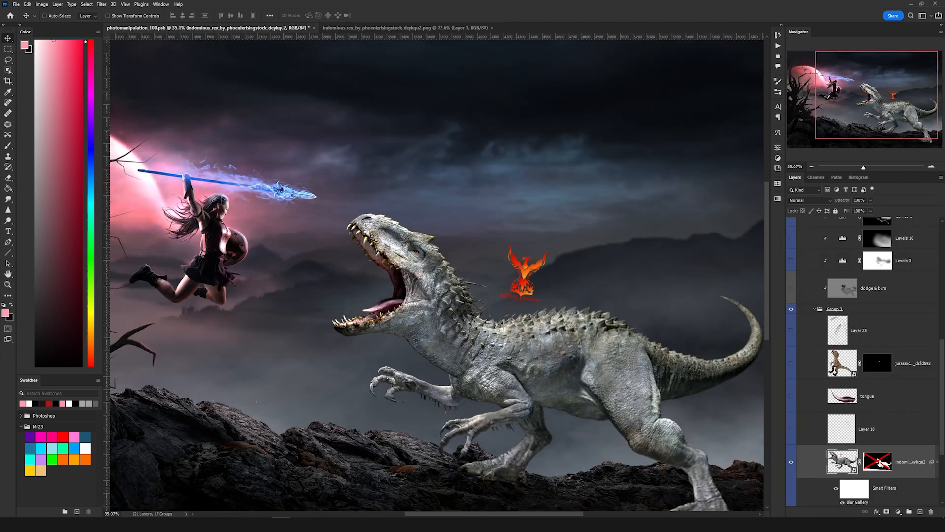
Show the tongue layer in the dinosaur's mouth and enable the indominus_rex layer mask to hide the original tongue and stock logo.
shift+click(866, 463)
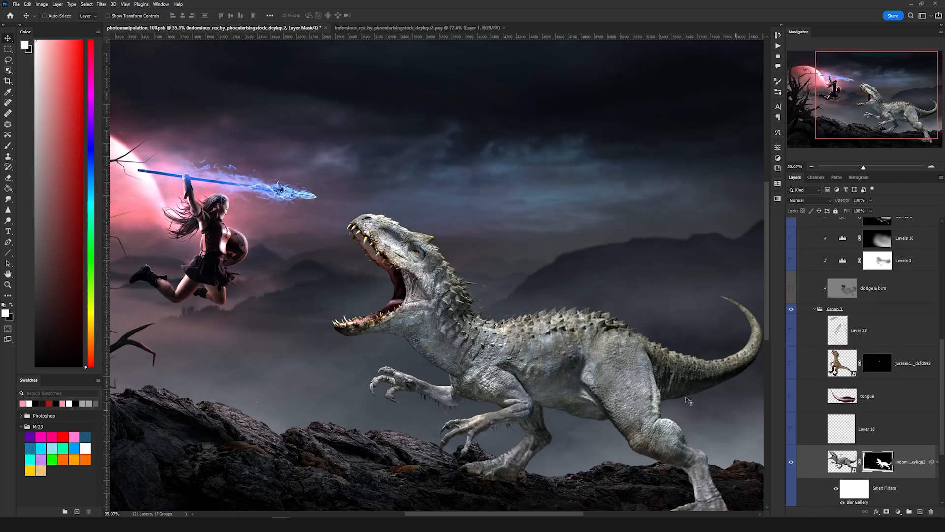
scroll(387, 300, up, 3)
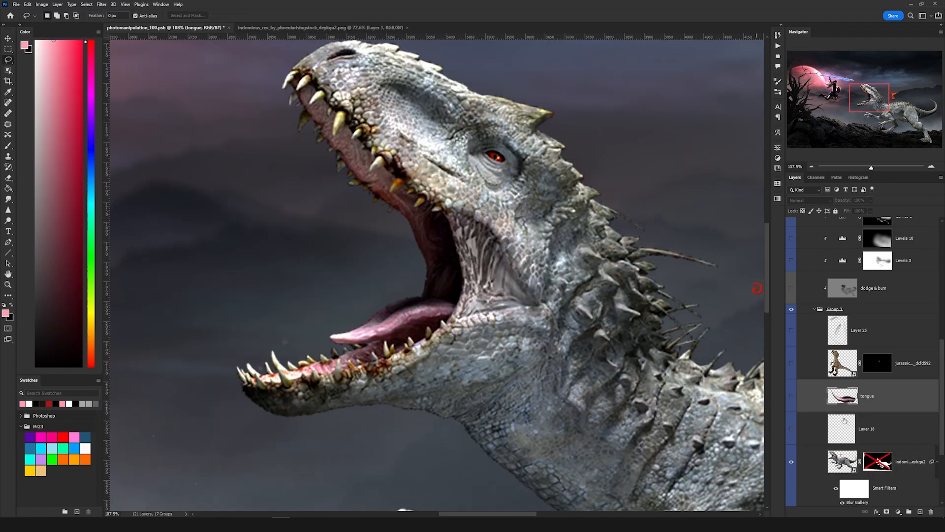
click(791, 395)
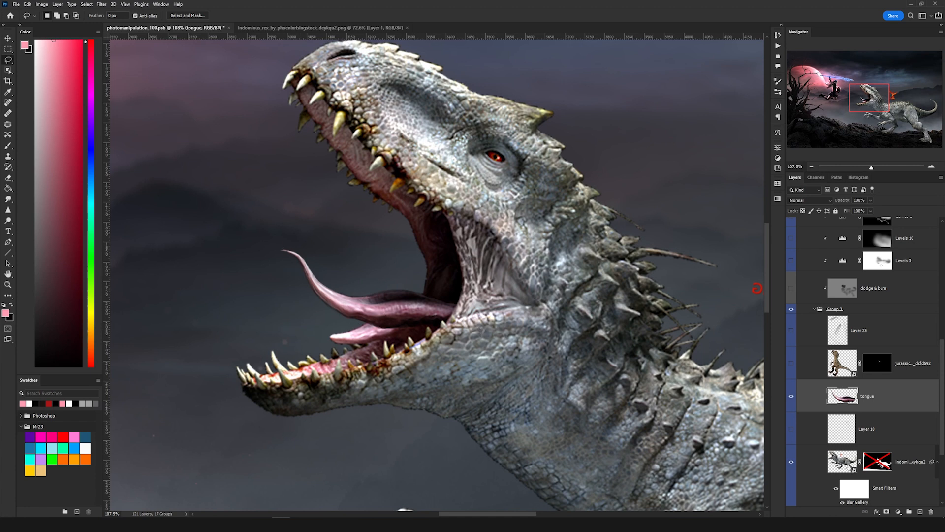
shift+click(877, 462)
scroll(361, 180, down, 3)
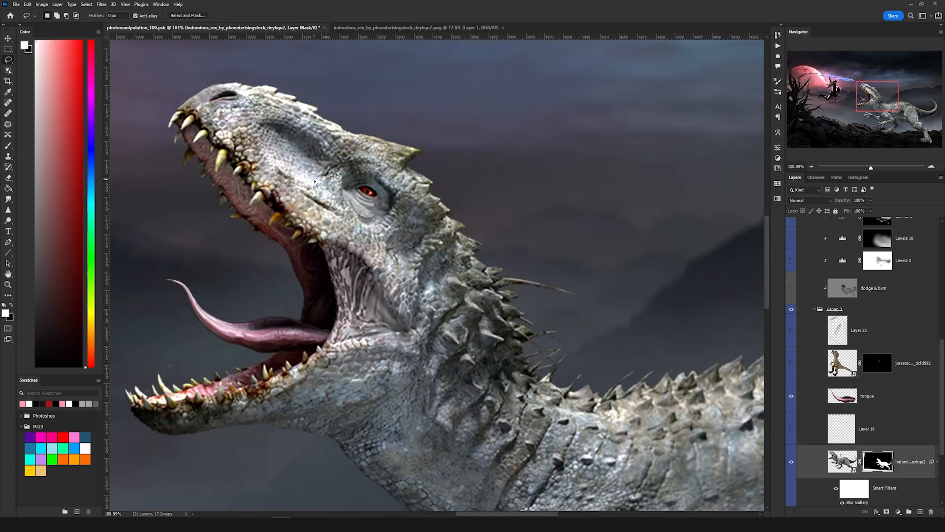
Show the masked jurassic_world layer over the dinosaur's eye in Group 3.
scroll(361, 181, down, 6)
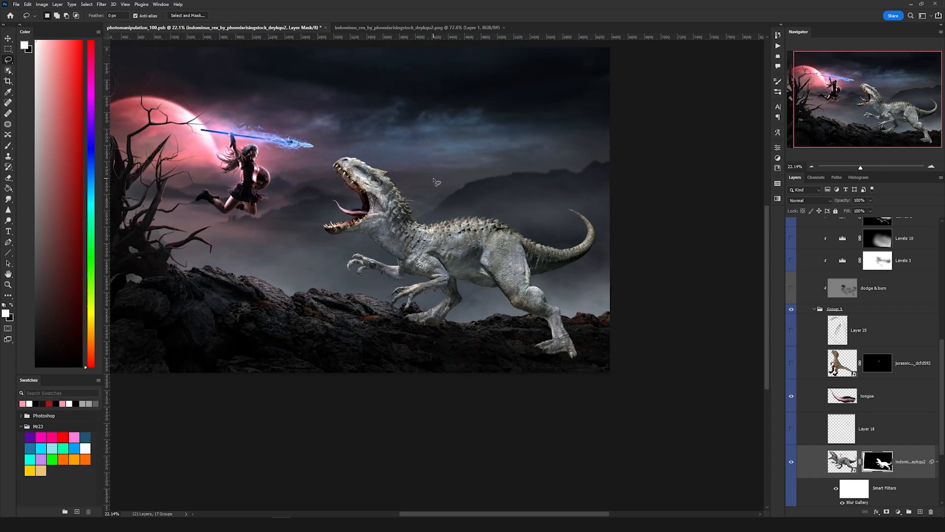
scroll(377, 145, up, 5)
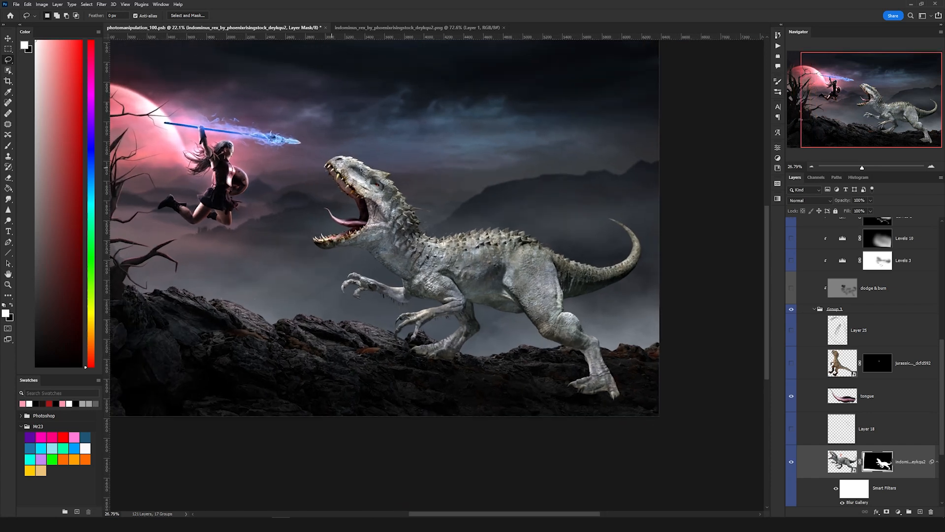
scroll(377, 179, up, 2)
click(791, 363)
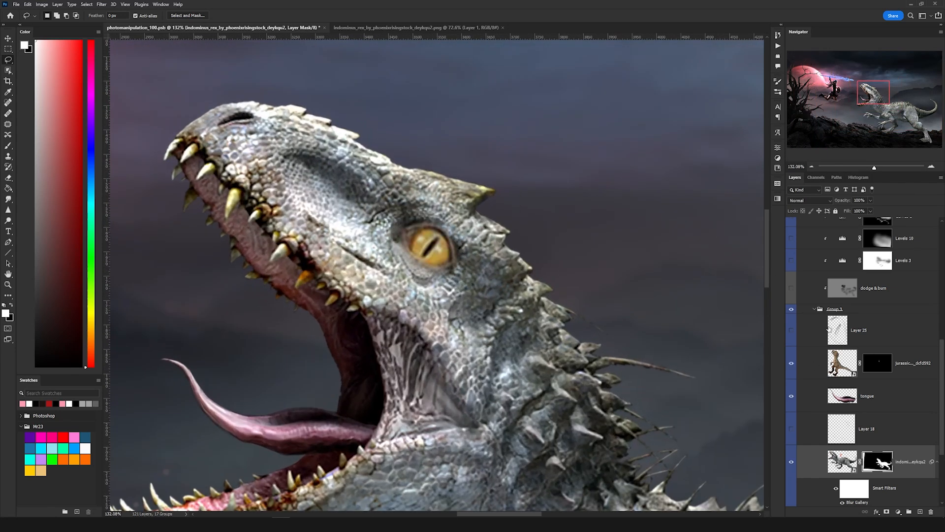
Examine the raptor's head in the original jurassic_world stock image and return to the main composition.
double_click(842, 362)
scroll(367, 186, up, 5)
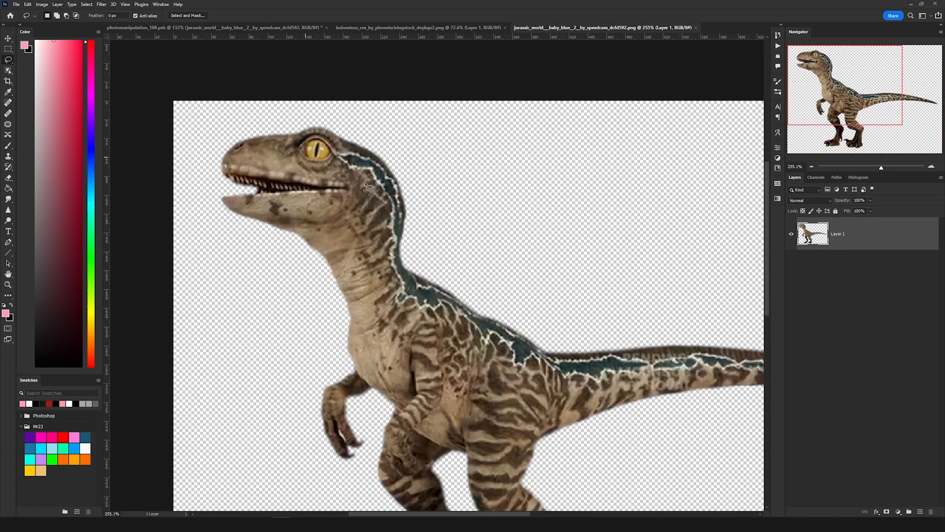
click(190, 28)
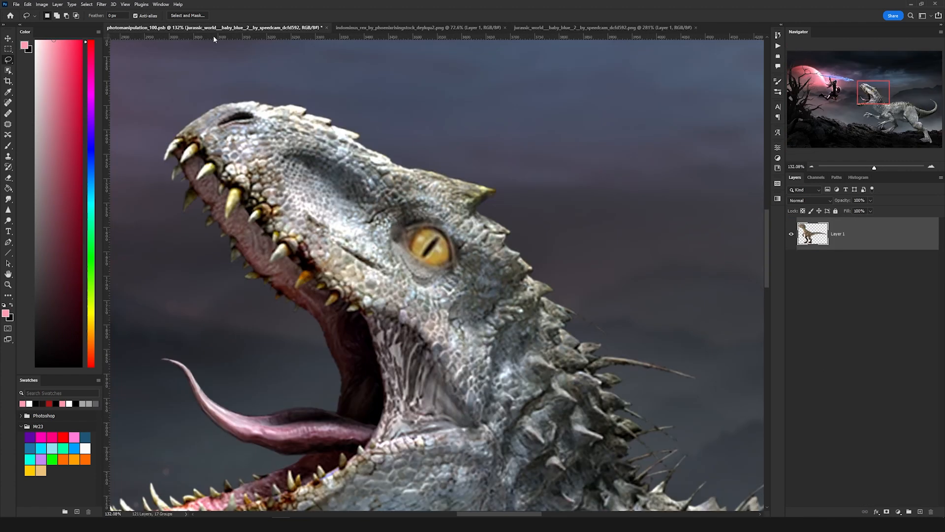
Compare the jurassic_world layer with and without its layer mask, leaving the mask enabled.
shift+click(877, 487)
scroll(579, 300, down, 4)
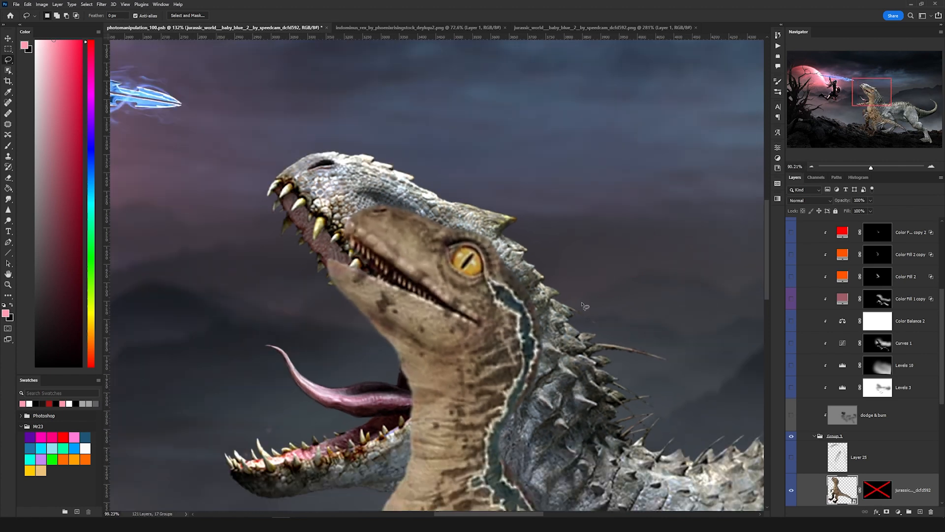
shift+click(871, 488)
scroll(585, 310, up, 4)
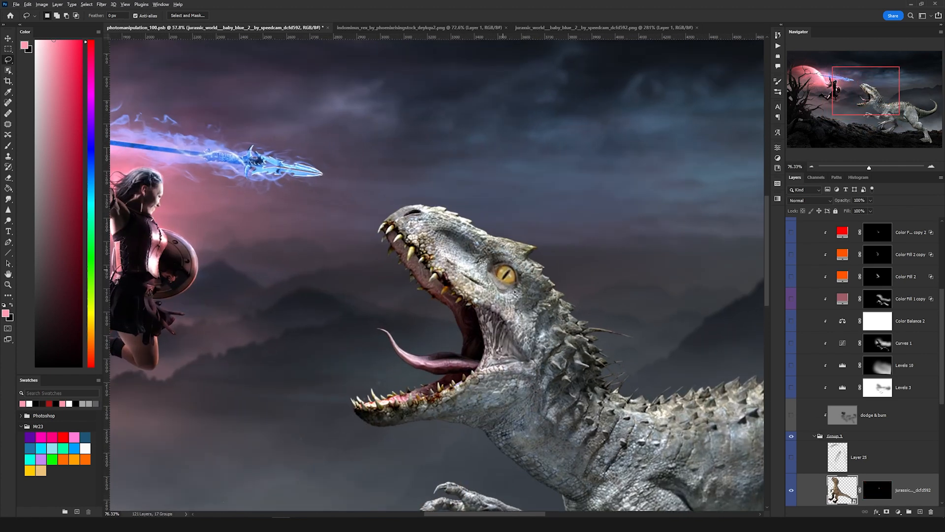
Show Layer 25 above the jurassic_world layer and inspect the dinosaur's head and neck.
scroll(831, 461, down, 3)
scroll(315, 281, up, 6)
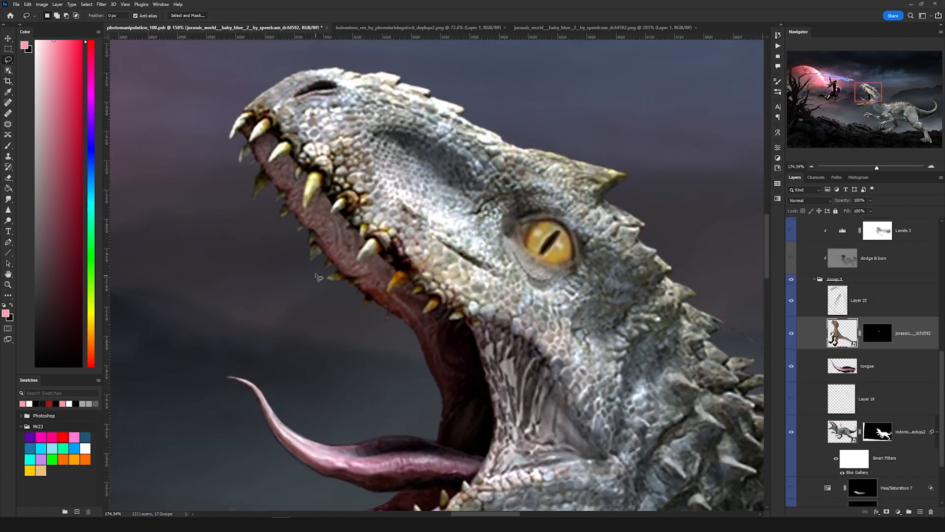
scroll(413, 280, down, 4)
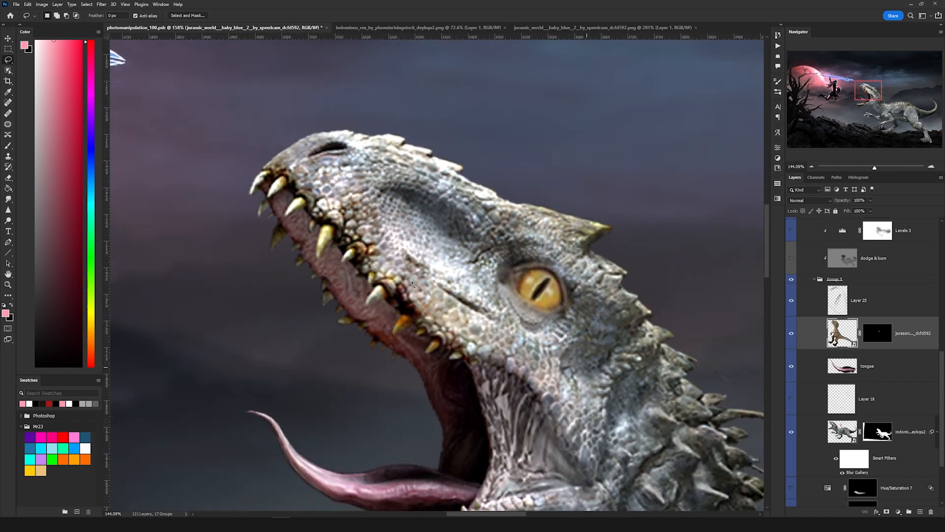
Show Layer 18 above the indominus_rex layer, compare the dinosaur with and without it, and inspect the jaw and forelimbs.
click(892, 407)
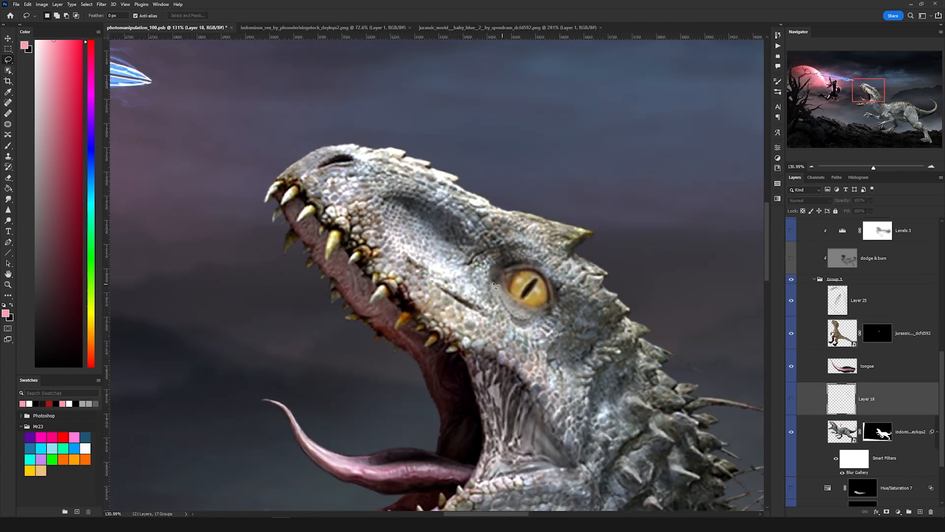
scroll(308, 211, up, 5)
scroll(315, 211, down, 4)
drag(514, 375, 523, 118)
click(791, 398)
click(792, 399)
click(791, 400)
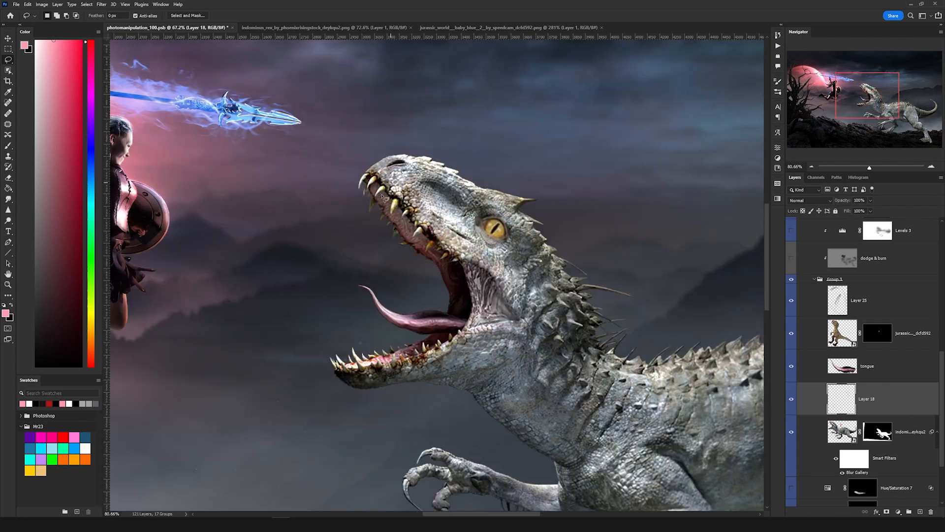
scroll(382, 196, up, 6)
scroll(382, 196, down, 5)
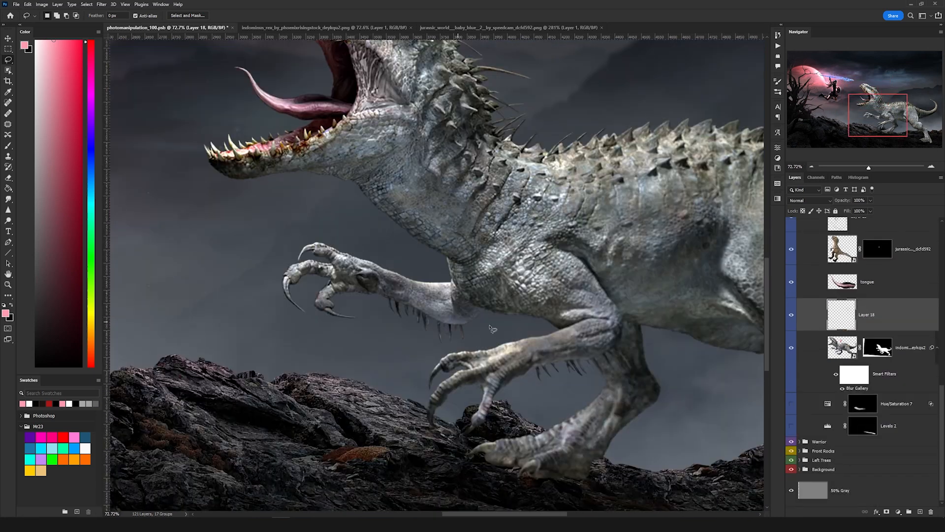
scroll(490, 325, down, 4)
drag(621, 439, 449, 305)
Show the Levels 2 adjustment that shades the rocks under the dinosaur's hind foot, and collapse Group 3.
scroll(600, 347, up, 8)
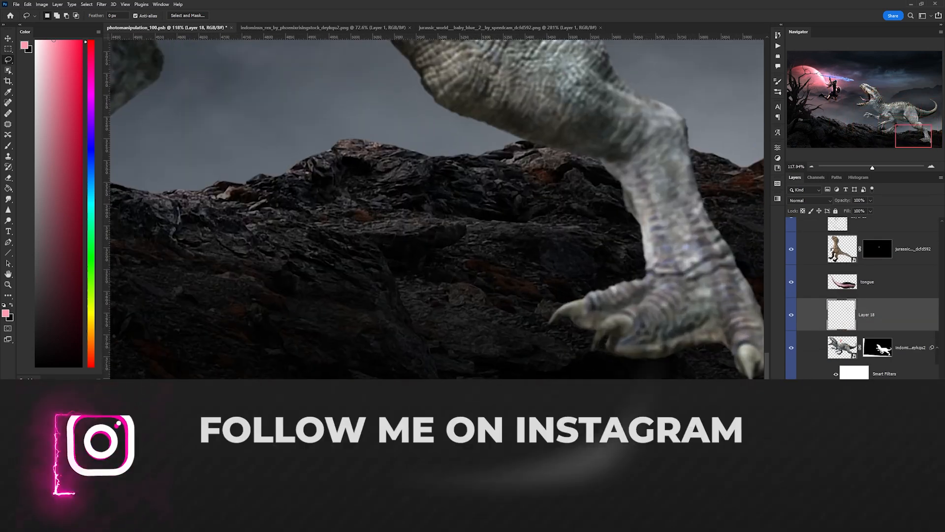
scroll(605, 349, up, 1)
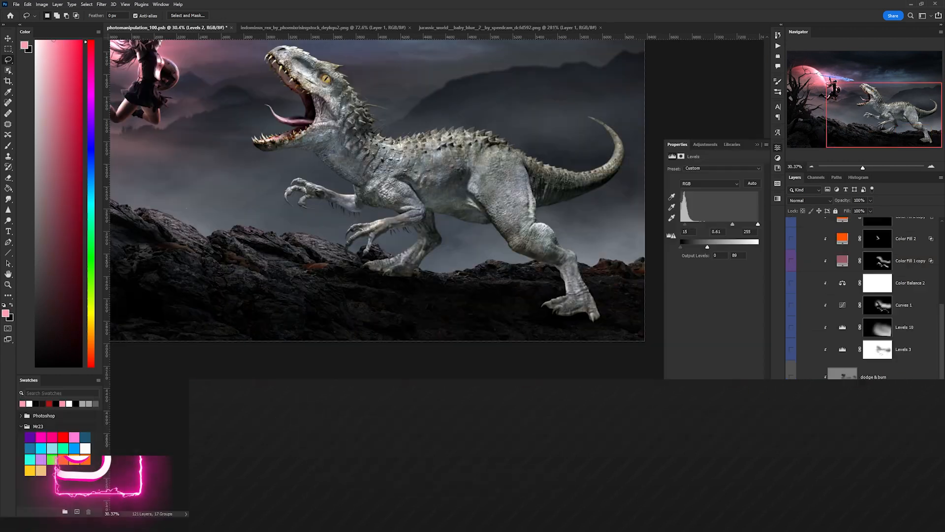
click(815, 398)
click(815, 399)
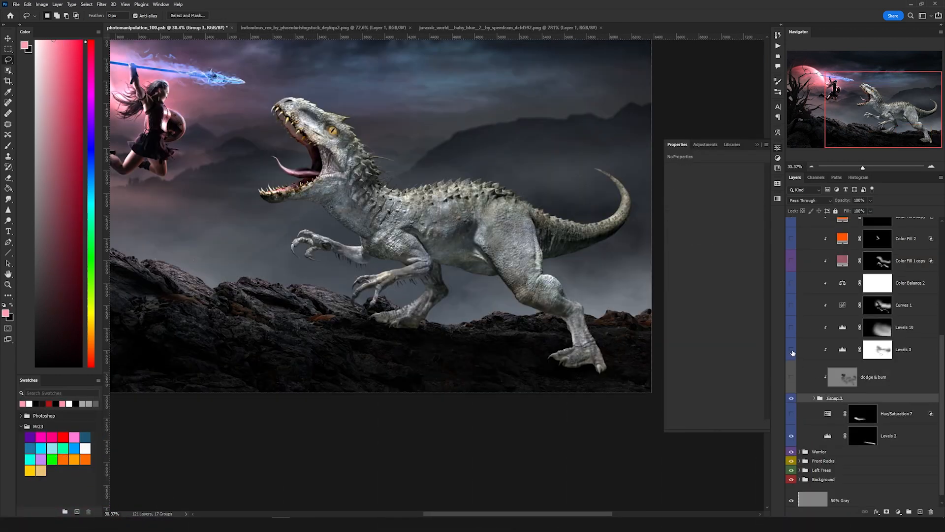
Show the Levels 3 adjustment and the dodge & burn layer clipped to the dinosaur group.
click(792, 351)
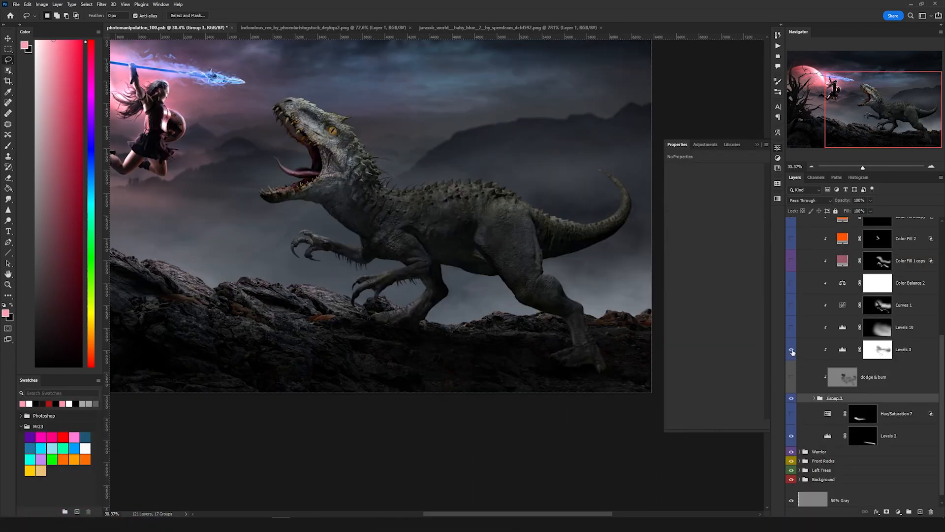
click(844, 354)
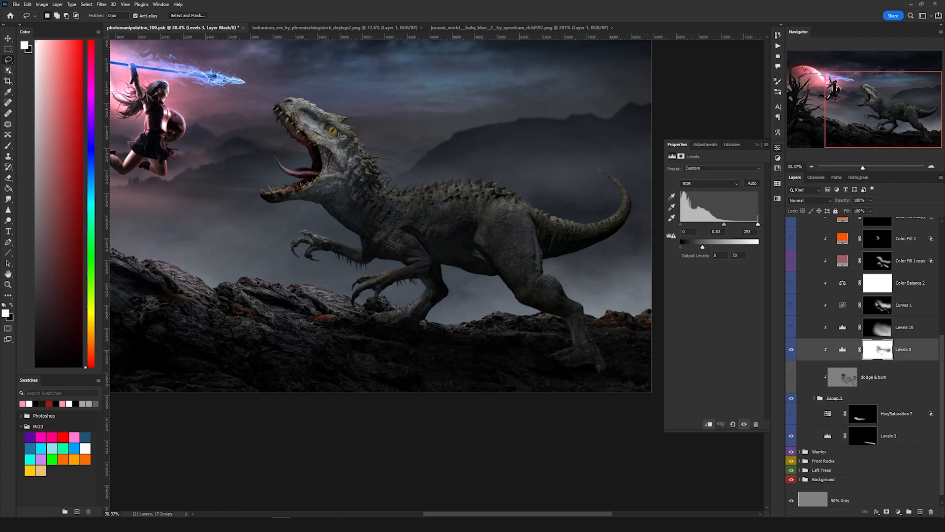
click(792, 378)
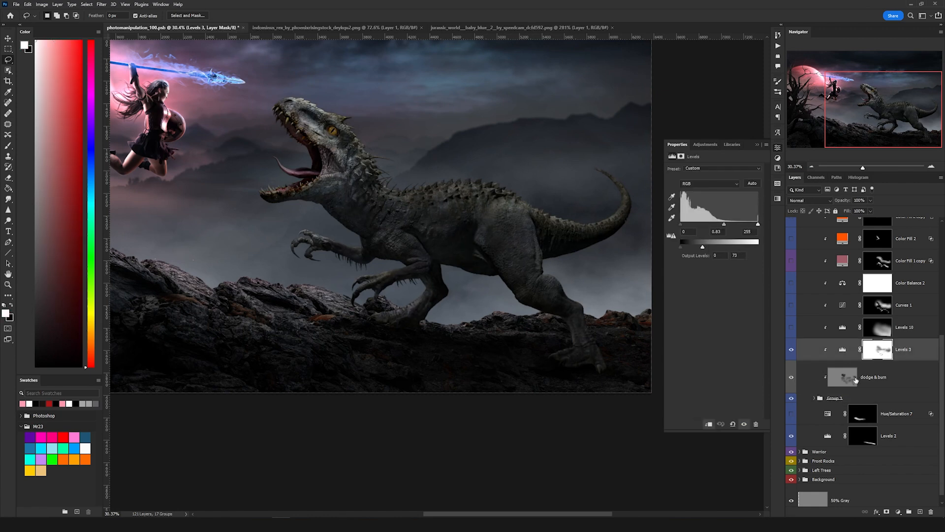
click(857, 379)
key(v)
Show the Levels 10 and Curves 1 adjustments on the dinosaur, and compare it with and without the curves.
click(790, 326)
click(848, 330)
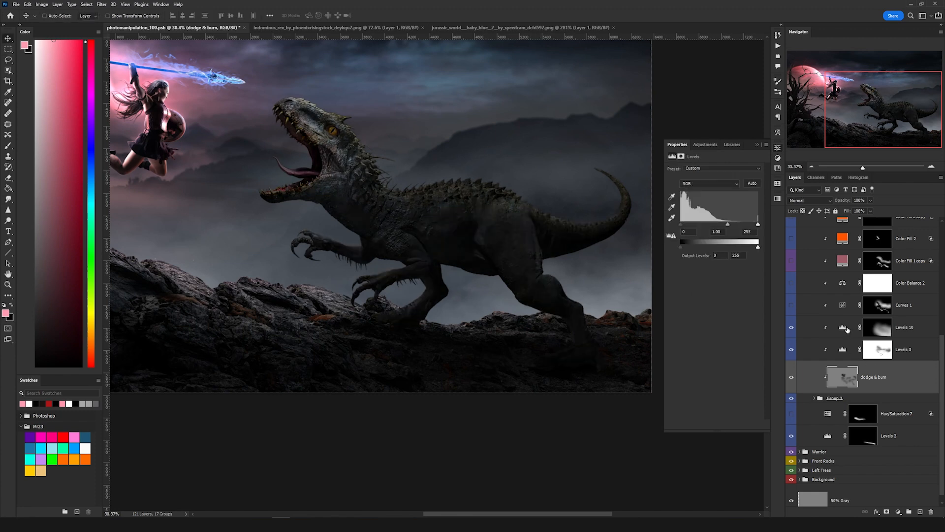
click(791, 306)
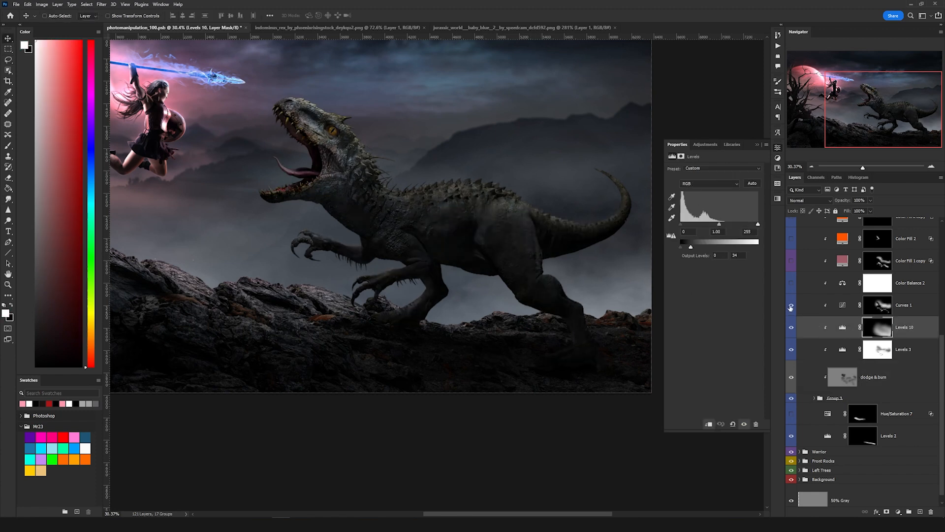
click(843, 305)
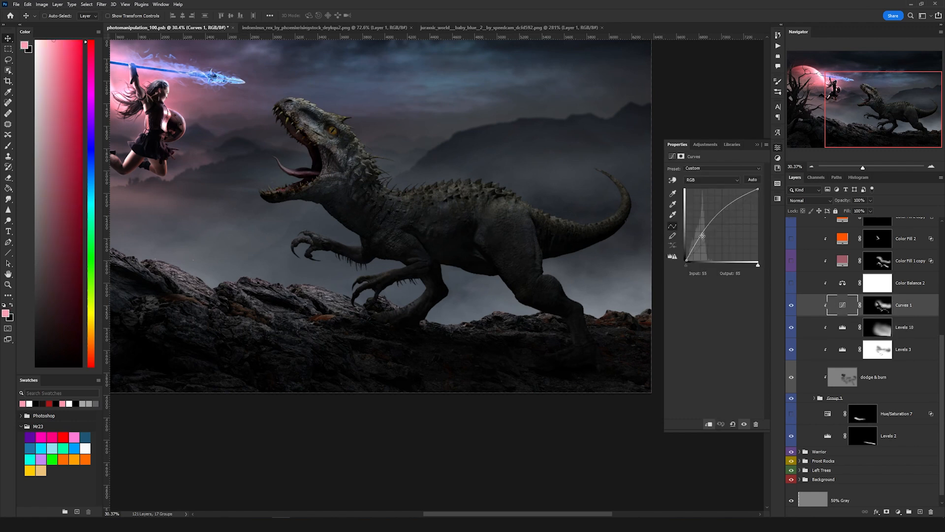
click(791, 305)
click(790, 305)
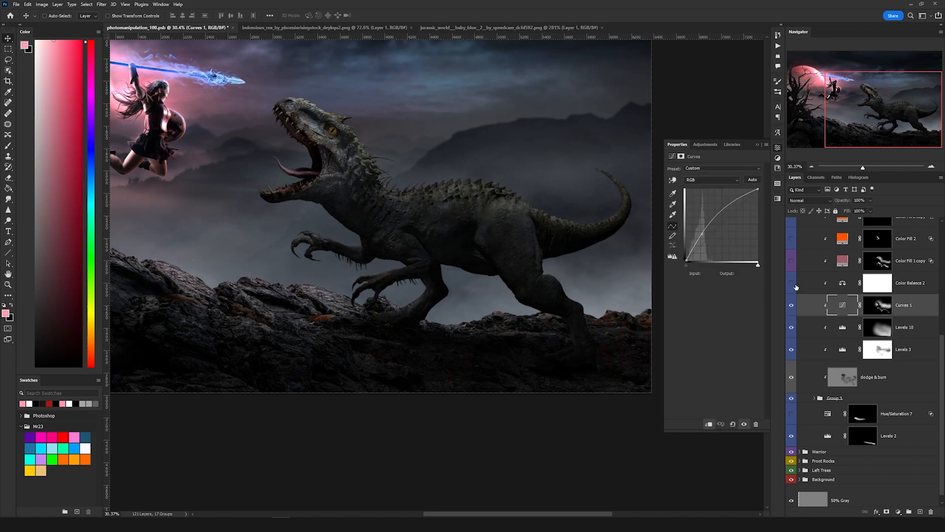
Show the Color Balance 2 adjustment on the dinosaur and review its blend mode, keeping Color.
click(845, 286)
click(806, 202)
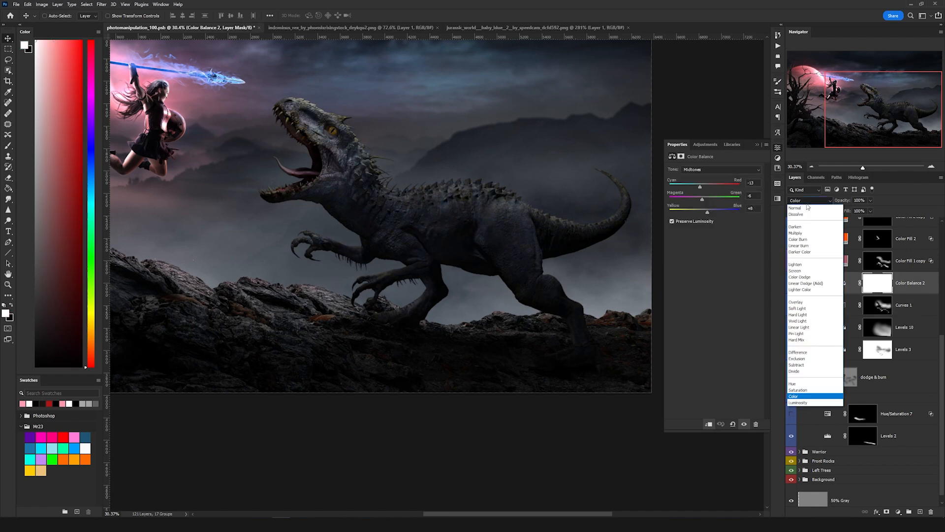
click(807, 202)
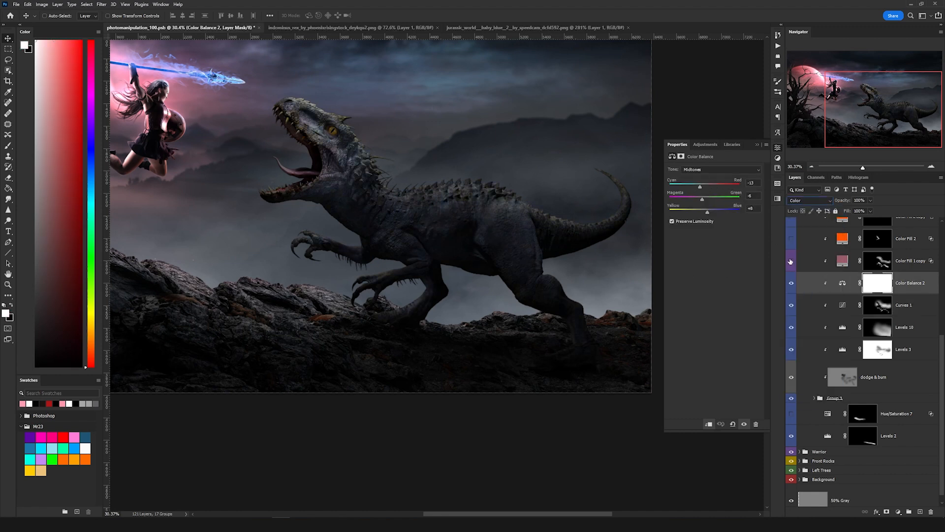
Show the pink Color Fill 1 copy layer and compare the dinosaur's lighting with and without it.
scroll(808, 277, up, 5)
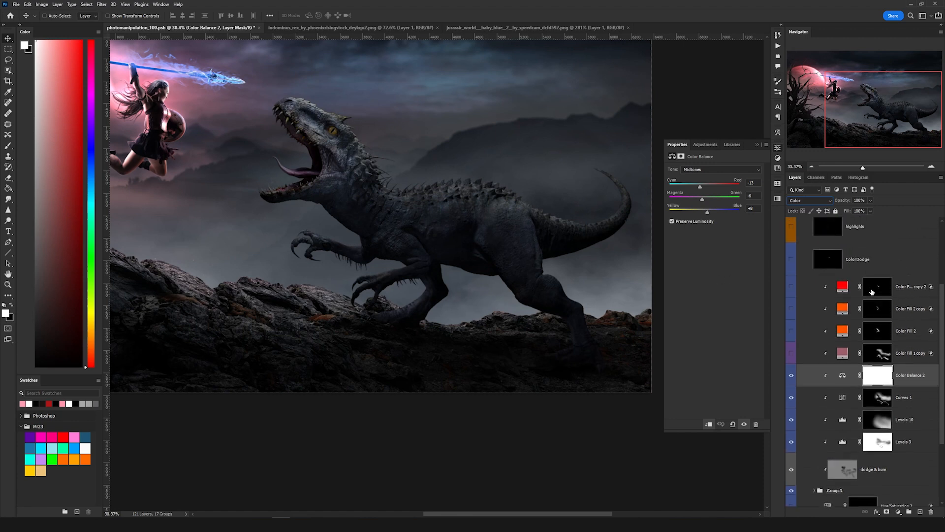
click(791, 353)
click(791, 354)
click(791, 353)
click(792, 354)
click(791, 354)
click(792, 353)
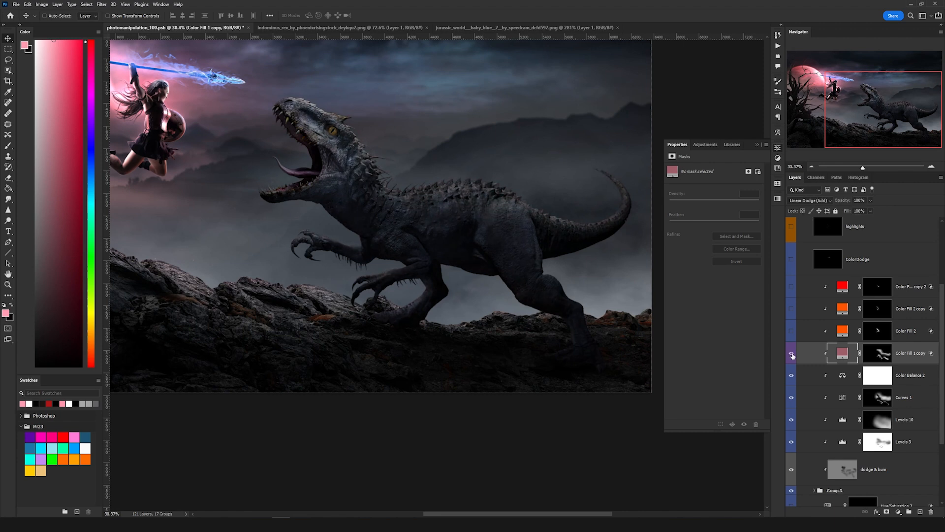
click(791, 354)
Show the orange Color Fill 2 layer to cast a warm glow on the dinosaur's mouth and head.
click(790, 331)
click(791, 332)
drag(347, 191, 447, 255)
key(l)
drag(644, 287, 595, 276)
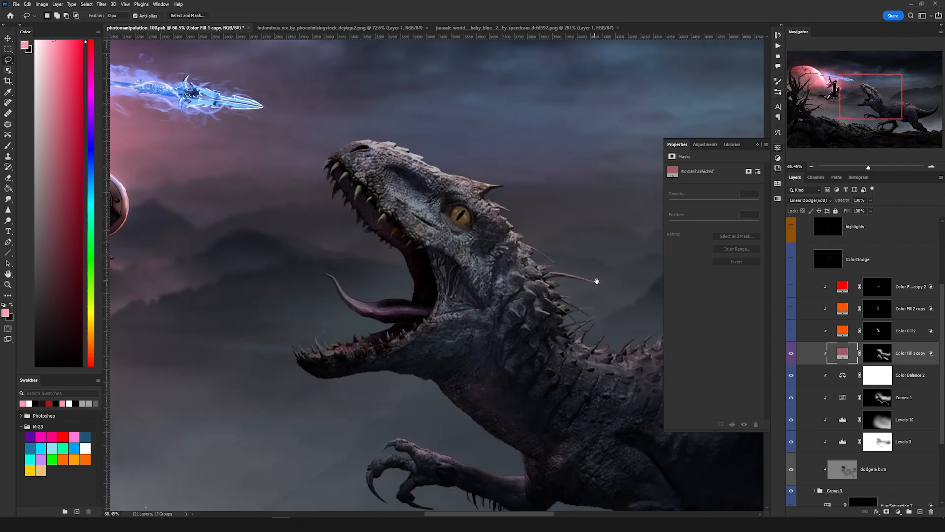
click(843, 331)
click(791, 331)
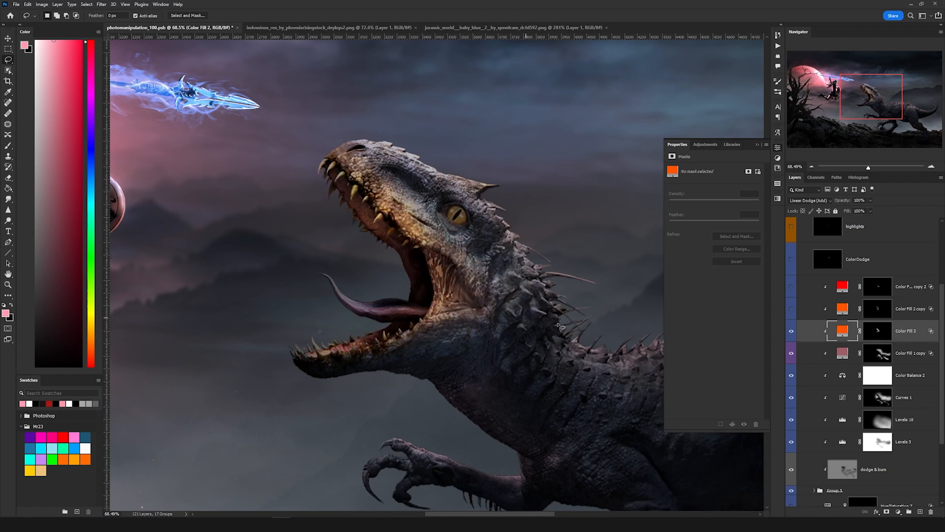
Show the Color Fill 2 copy layer in the dinosaur's mouth and preview Linear Dodge (Add) as its blend mode.
click(791, 308)
click(852, 311)
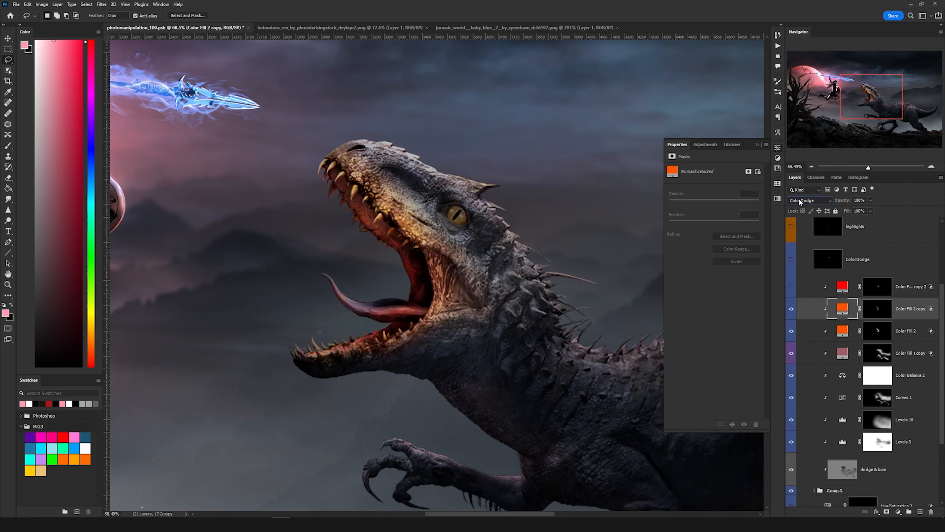
click(804, 201)
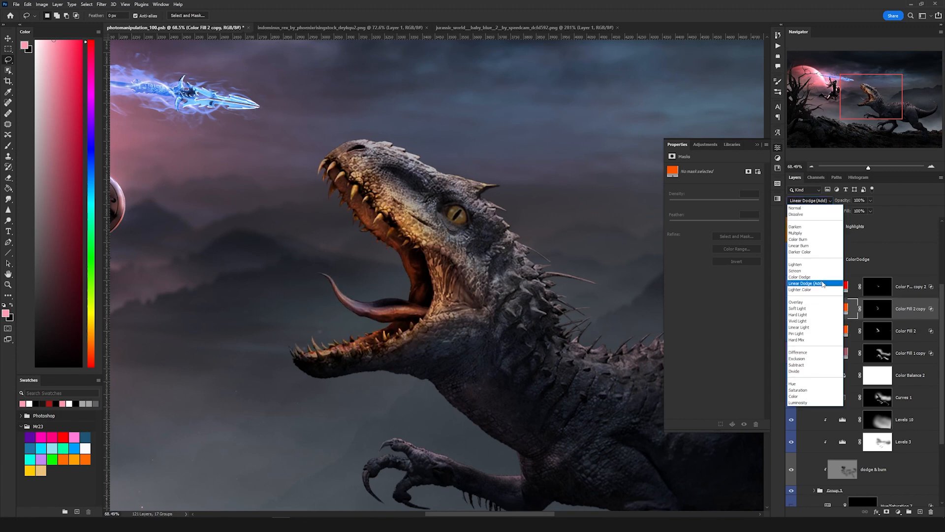
key(Escape)
Show the red Color Fill 2 copy 2 layer and compare the dinosaur's mouth with and without it.
click(836, 290)
click(792, 289)
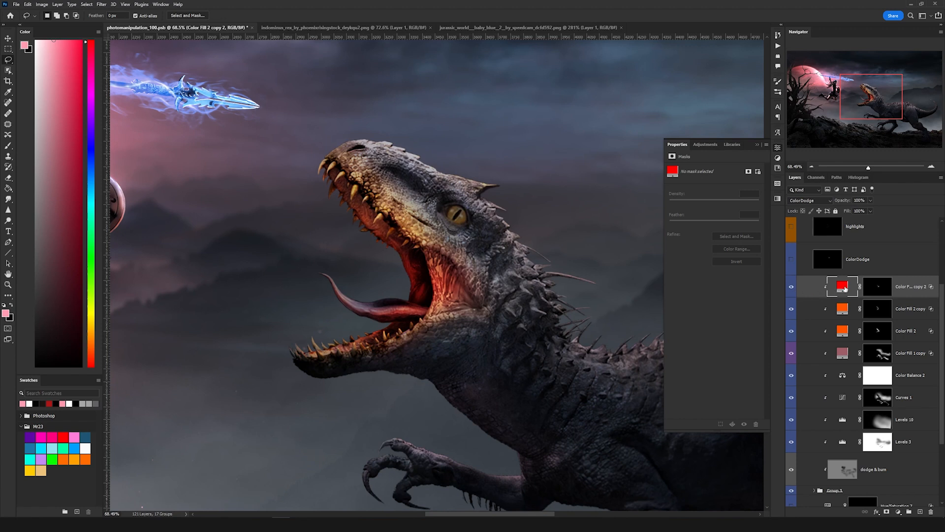
click(791, 288)
click(791, 288)
Show the ColorDodge layer and compare the dinosaur's eye with and without its glow.
click(797, 264)
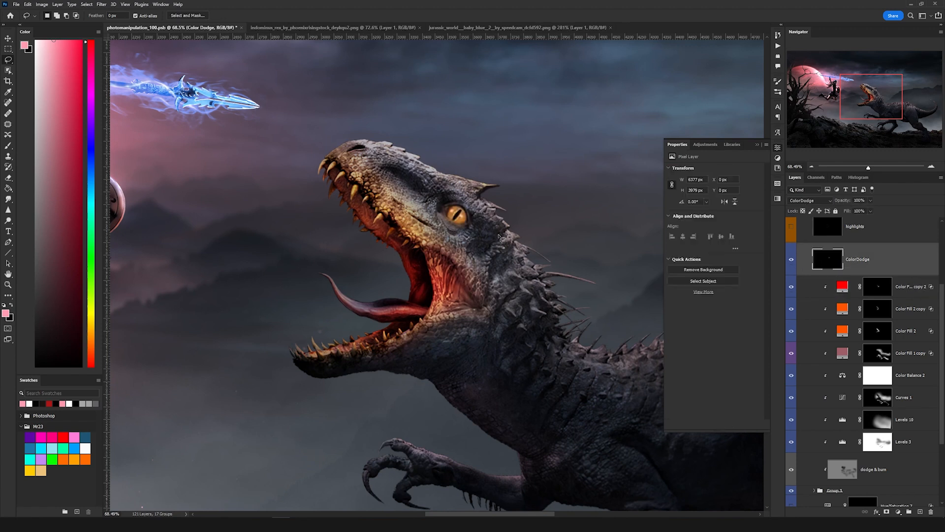
click(791, 263)
scroll(450, 209, up, 5)
click(791, 263)
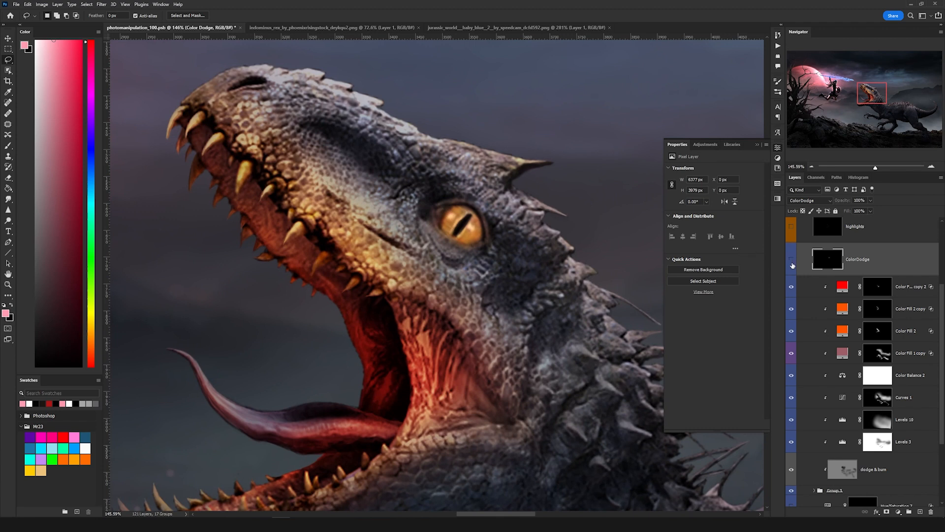
click(791, 264)
Show the highlights layer and compare the dinosaur's teeth and head with and without it.
scroll(517, 262, down, 5)
click(792, 334)
scroll(335, 303, up, 5)
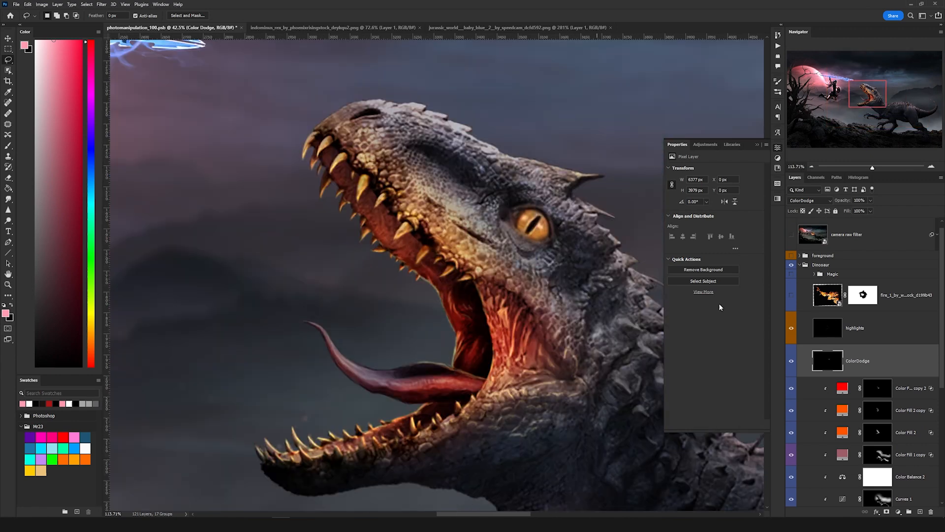
click(790, 329)
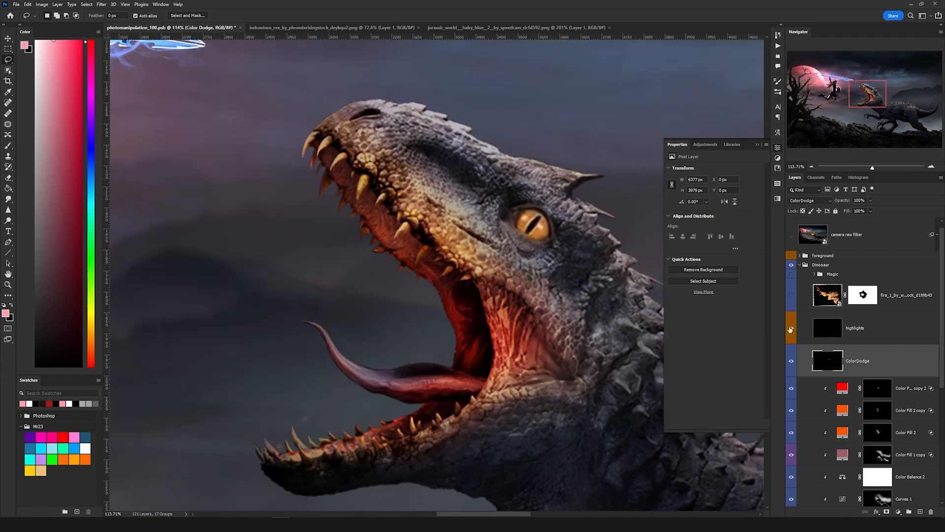
click(790, 330)
click(843, 333)
scroll(478, 281, down, 3)
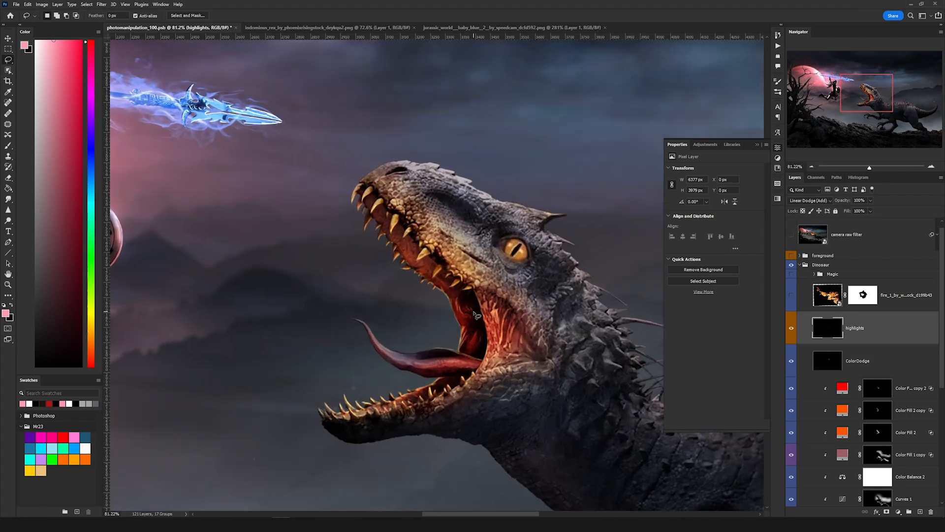
scroll(488, 279, down, 3)
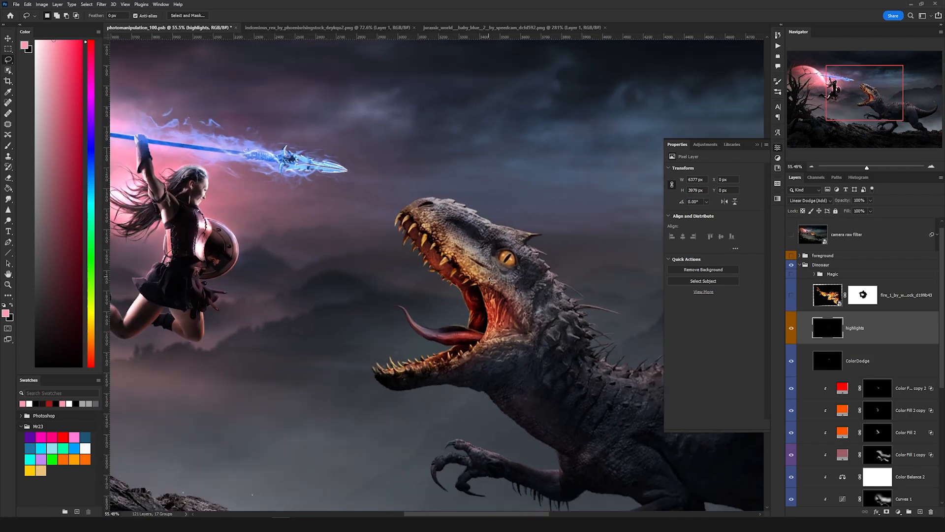
Show the fire_1 layer in the dinosaur's mouth and preview it in Normal mode with its layer mask disabled.
click(803, 303)
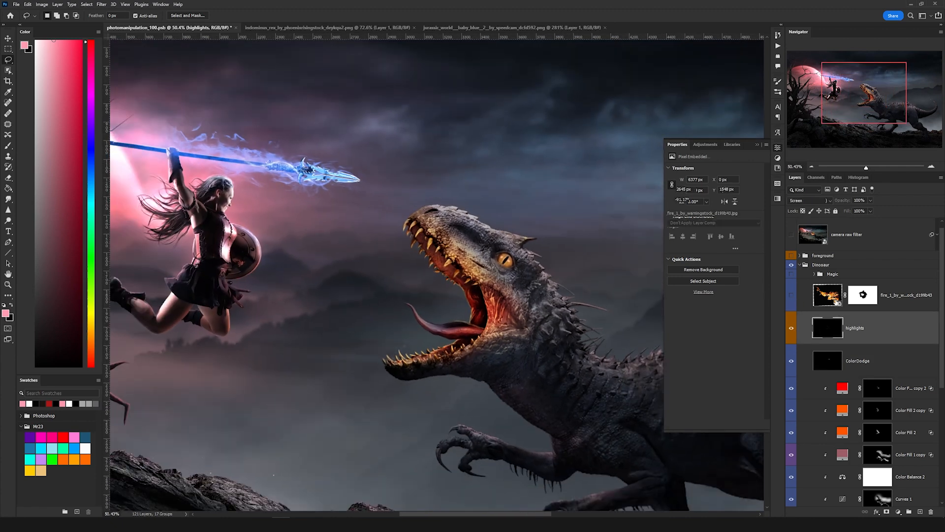
click(791, 295)
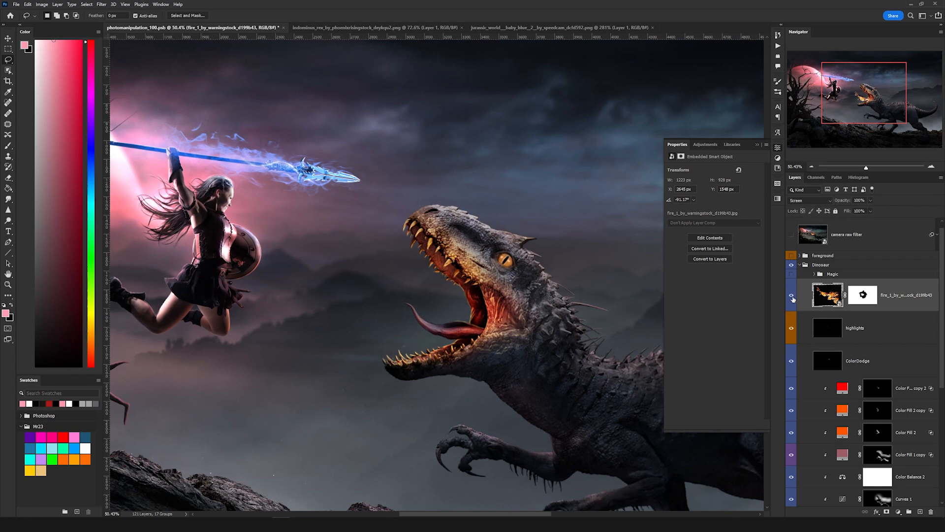
shift+click(865, 299)
key(v)
scroll(486, 362, up, 5)
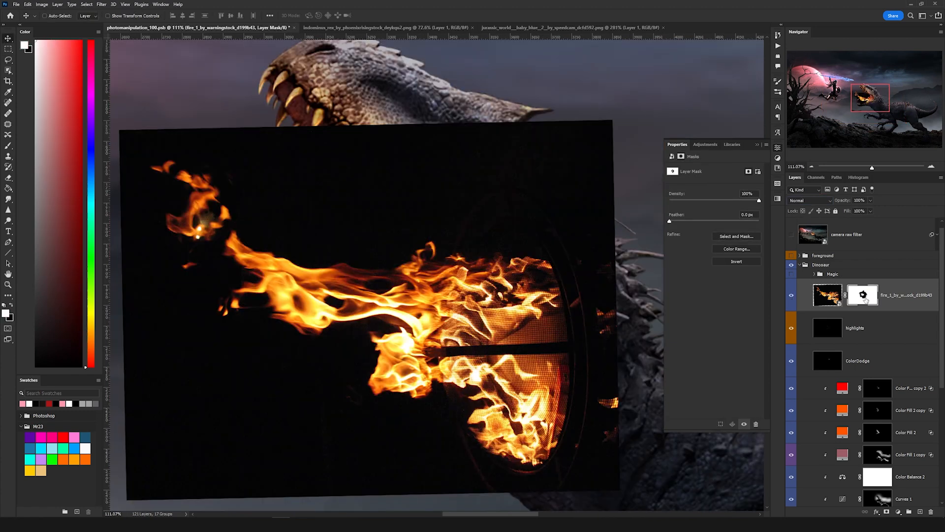
Re-enable the fire layer's mask and set its blend mode to Screen to drop the black background.
shift+click(864, 299)
click(809, 200)
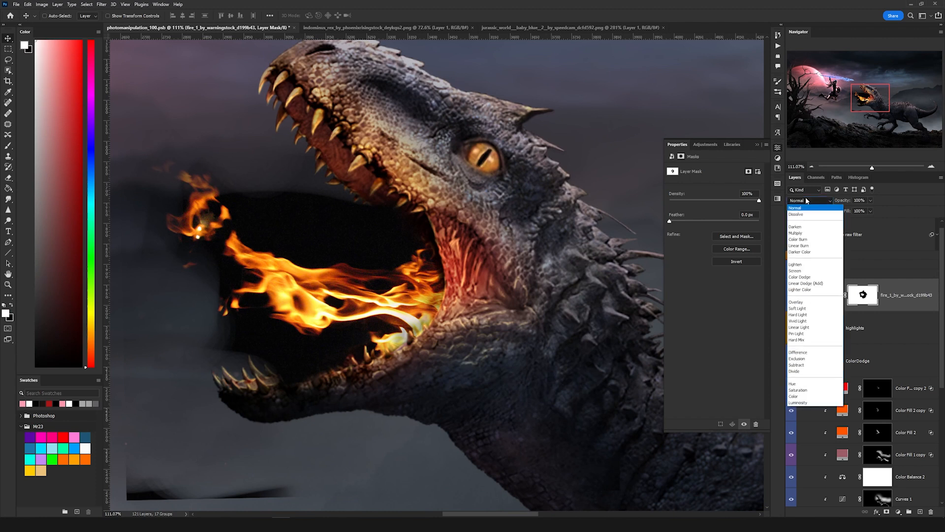
click(808, 270)
scroll(491, 307, down, 3)
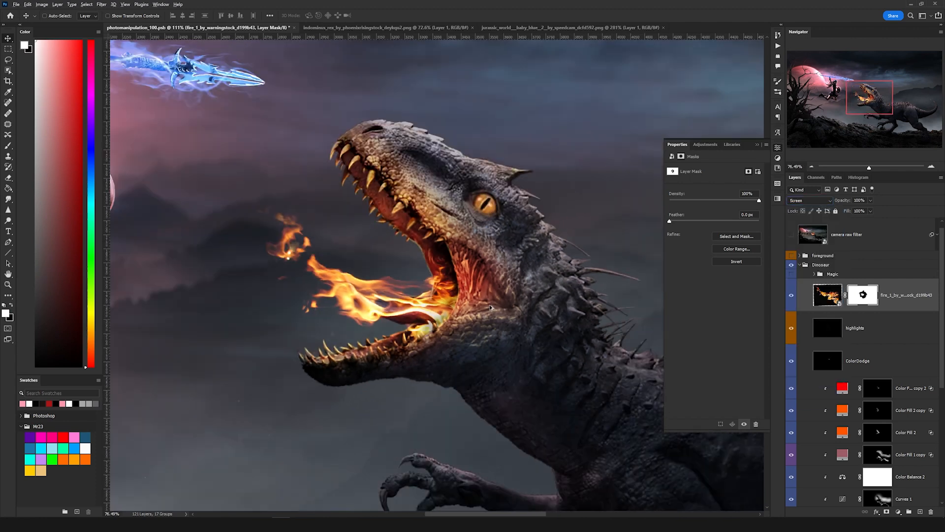
drag(445, 291, 542, 323)
scroll(536, 325, up, 3)
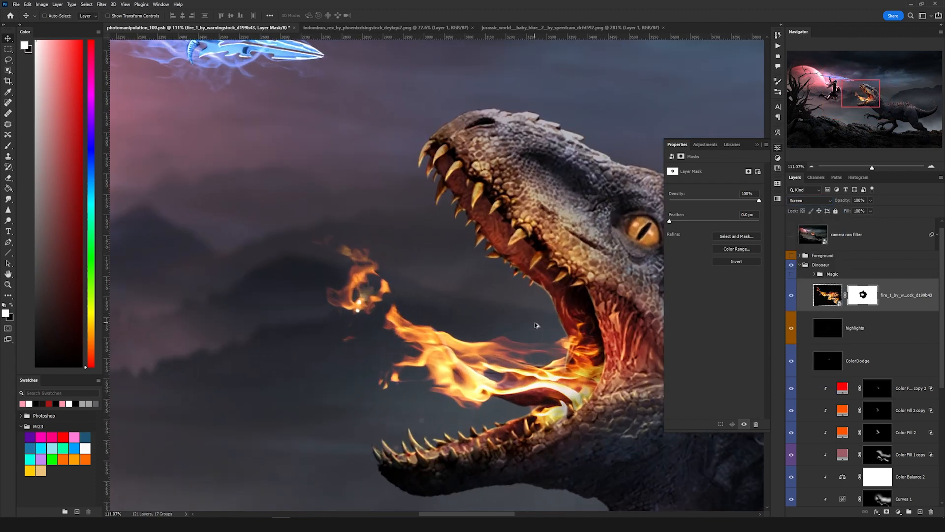
drag(564, 263, 508, 263)
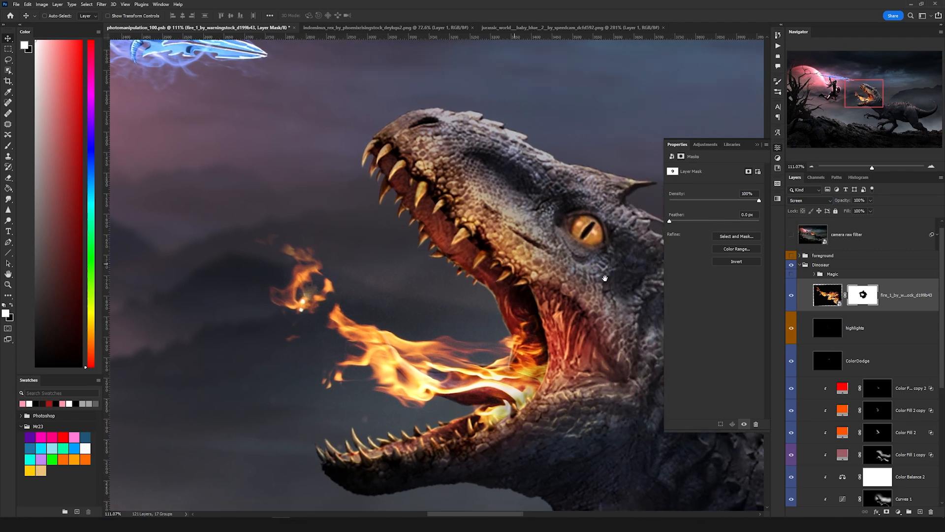
Expand the Magic group in the Dinosaur group and examine the gradient stops of the Gradient Map 2 layer.
click(815, 274)
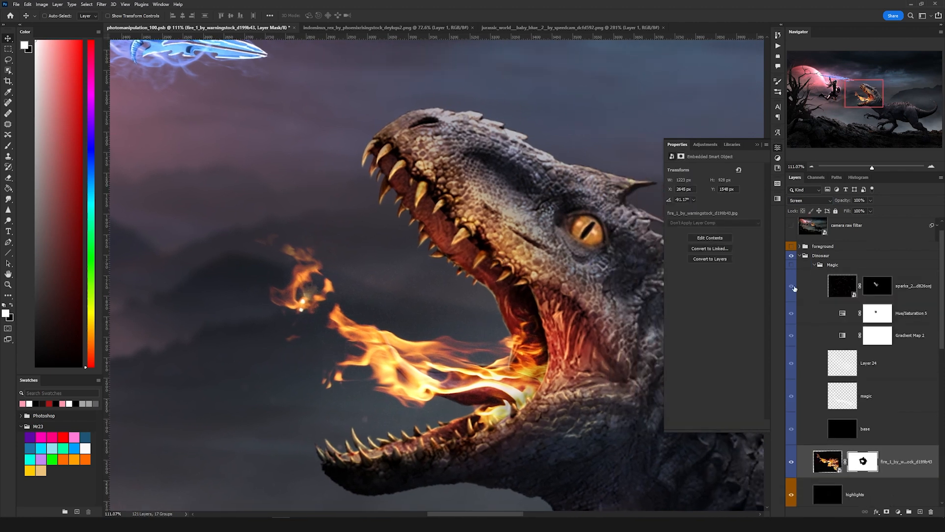
click(842, 335)
click(721, 173)
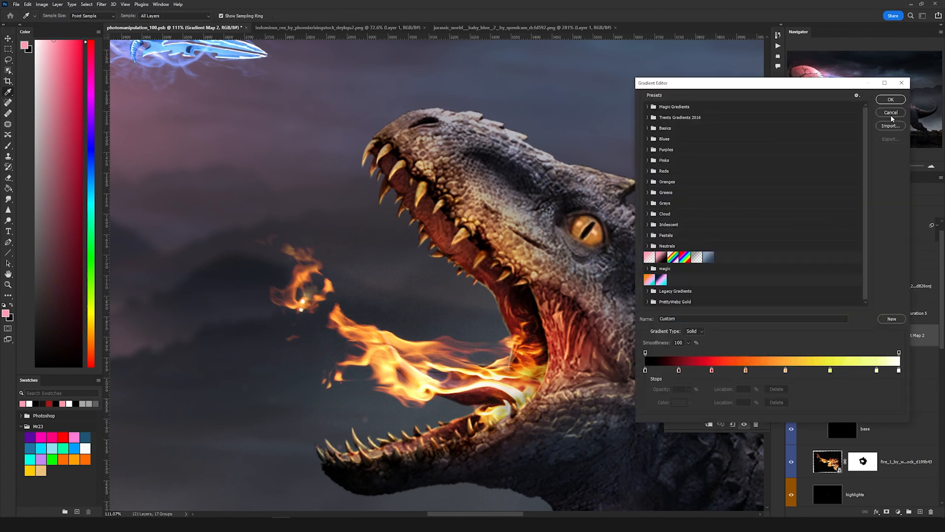
click(891, 112)
Show the magic layer and Layer 24 to add glowing flames and smoke around the dinosaur's fire breath.
click(843, 396)
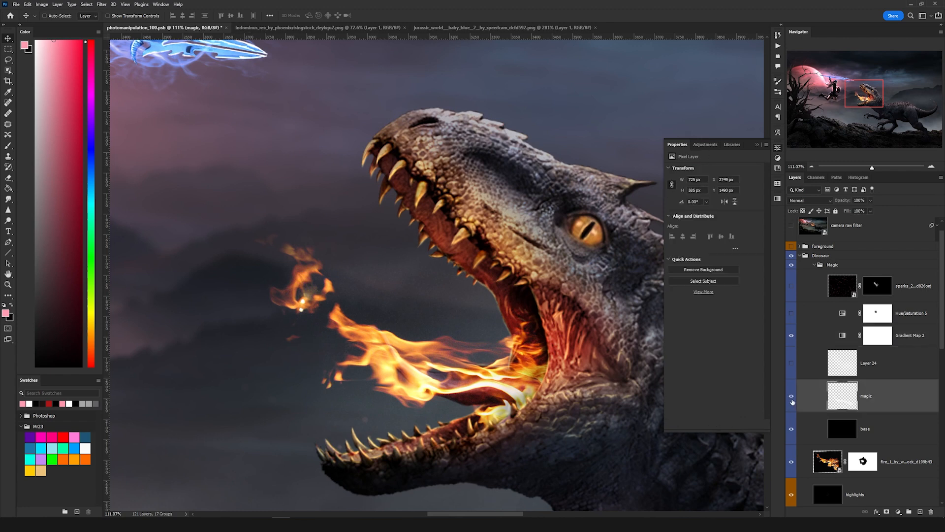
click(792, 398)
click(791, 363)
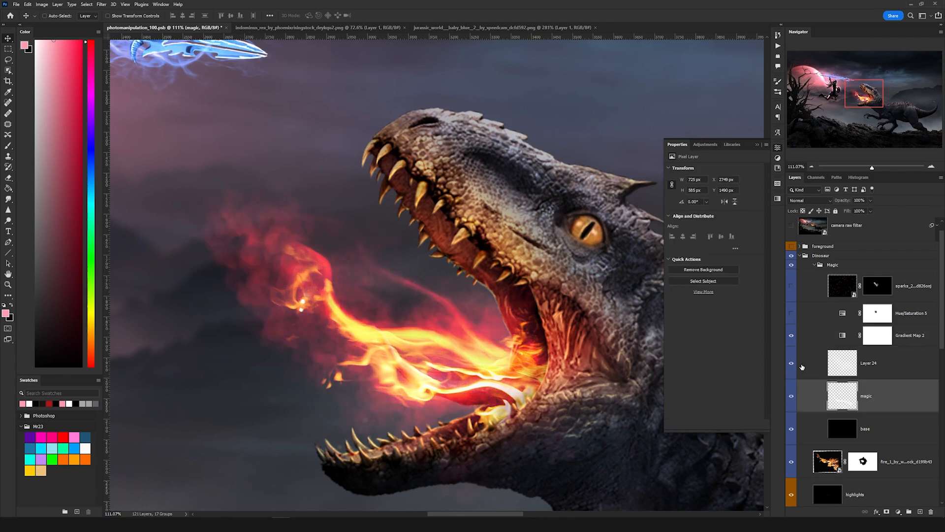
click(846, 367)
scroll(522, 357, down, 2)
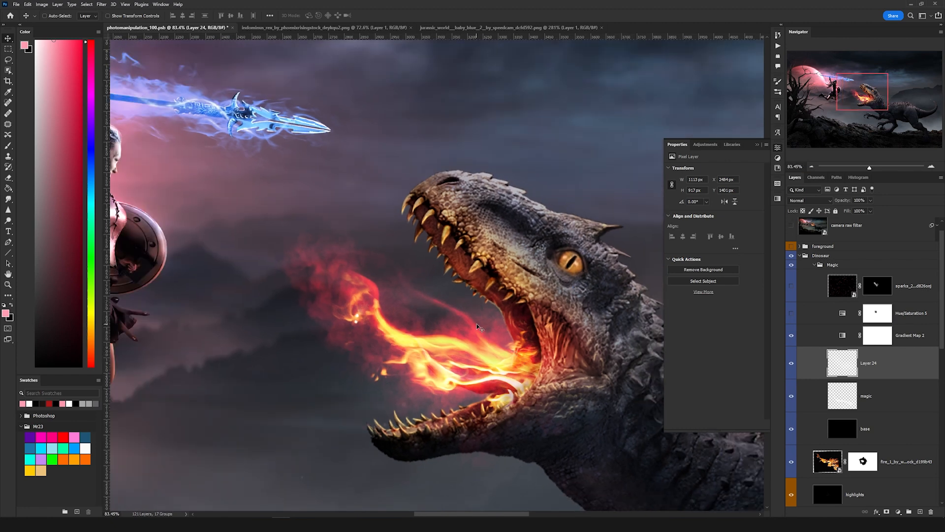
drag(476, 323, 490, 350)
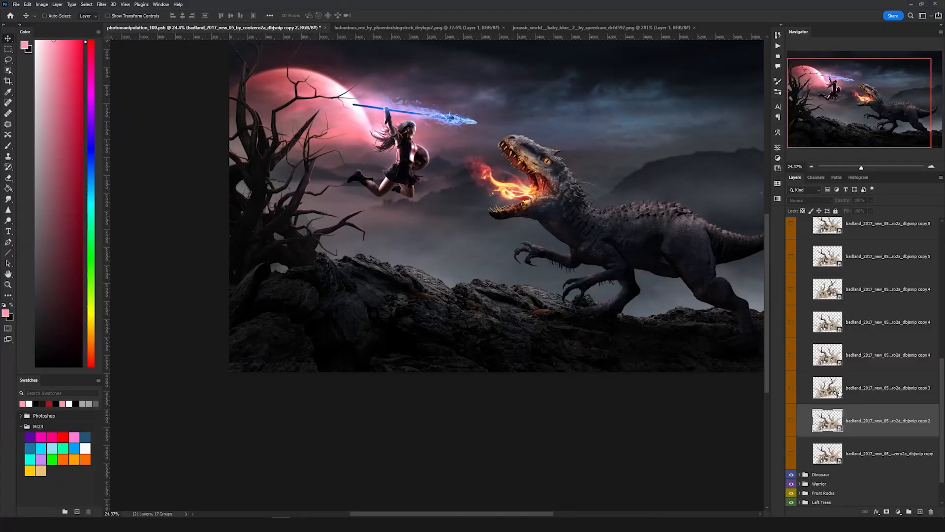
Show all the badland dead tree copies in the foreground group along the lower edge of the scene.
drag(608, 269, 540, 272)
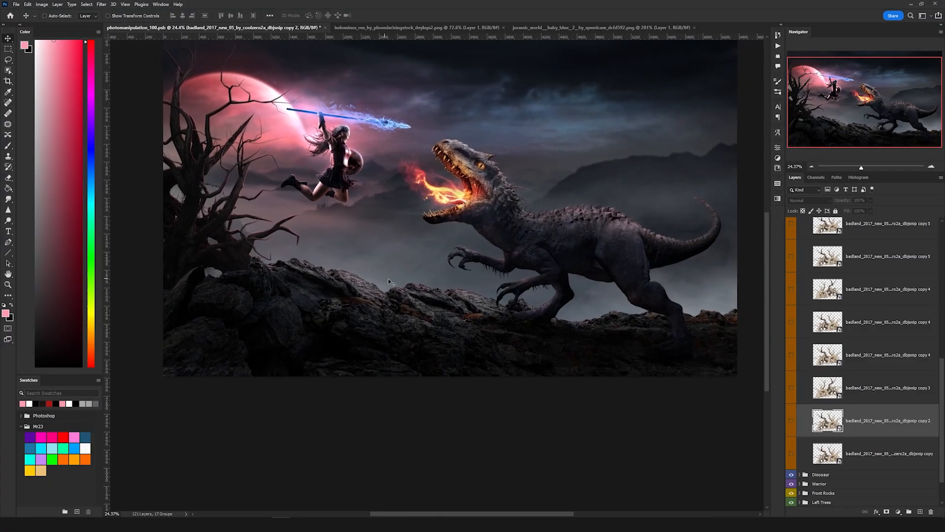
scroll(345, 339, up, 1)
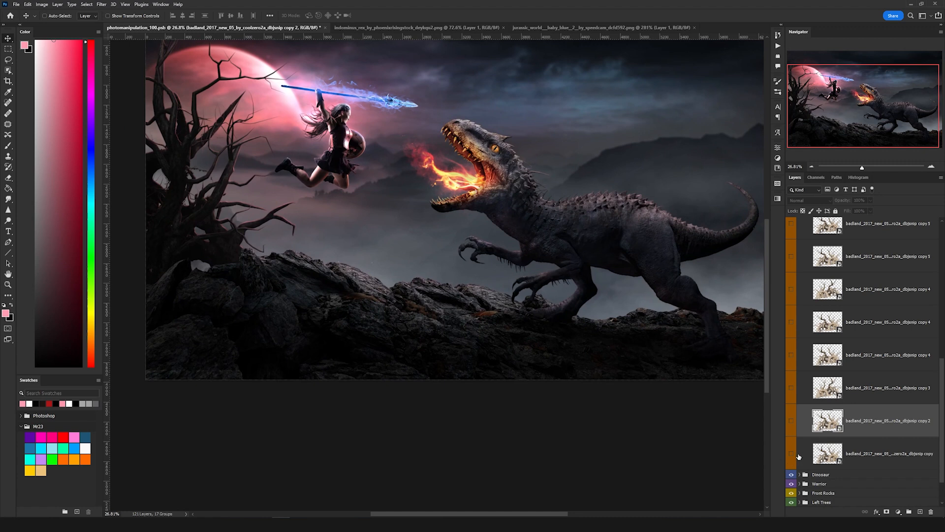
click(792, 455)
click(791, 421)
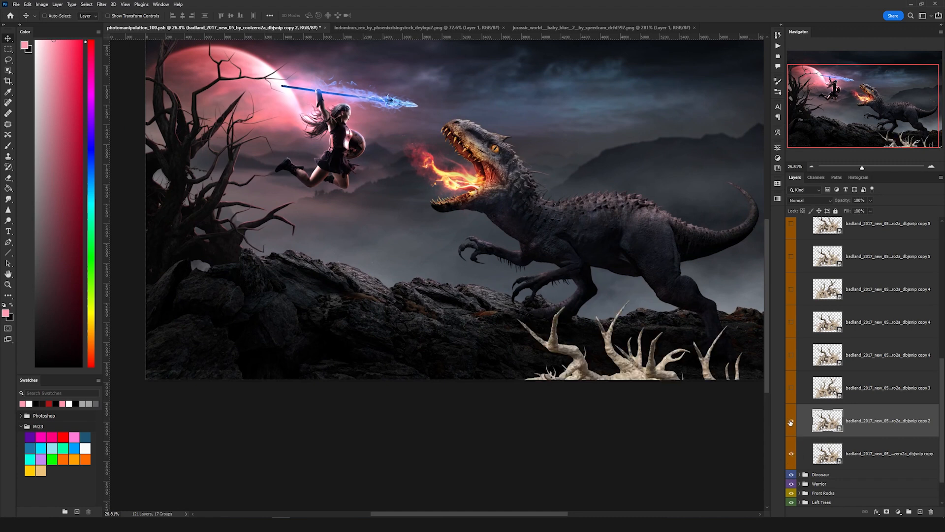
drag(793, 405, 801, 235)
scroll(864, 276, up, 3)
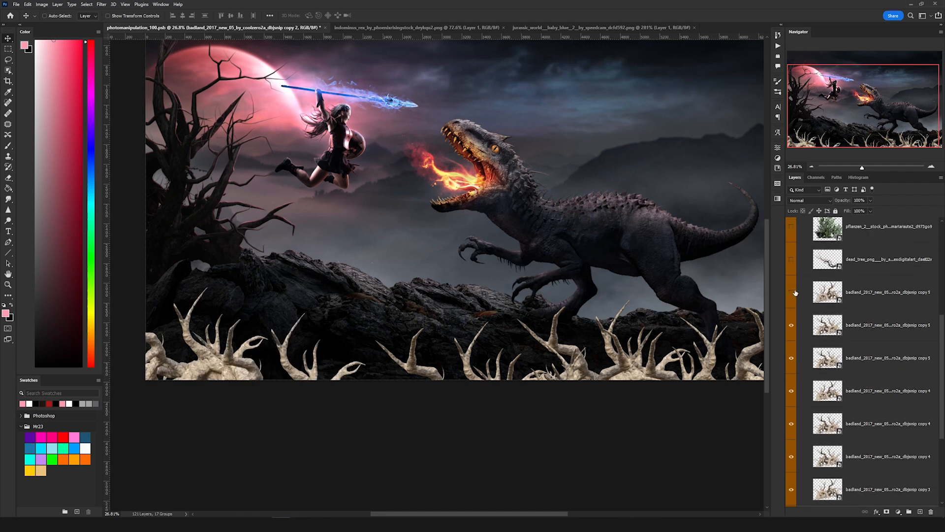
drag(792, 293, 802, 311)
scroll(913, 336, up, 2)
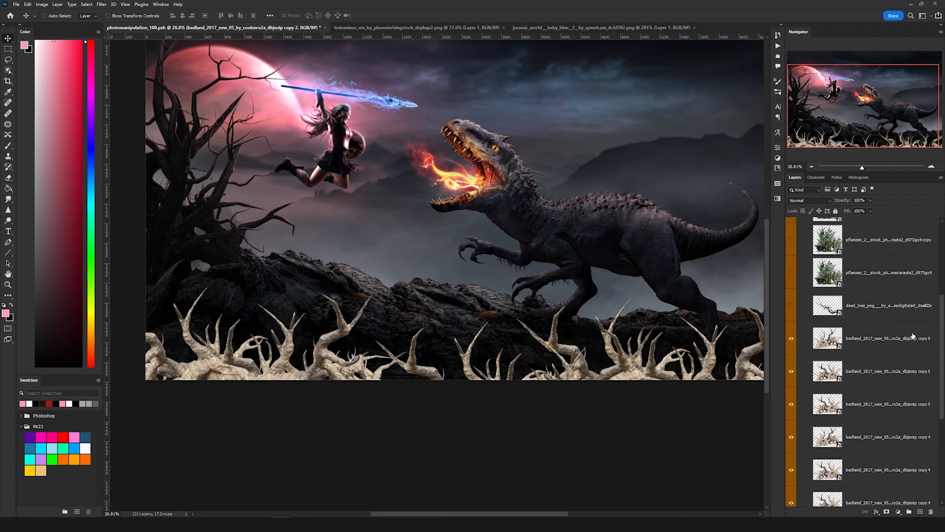
Show the dead_tree layer and the four pflanzen plant layers in the foreground.
click(791, 309)
click(868, 306)
scroll(842, 345, up, 5)
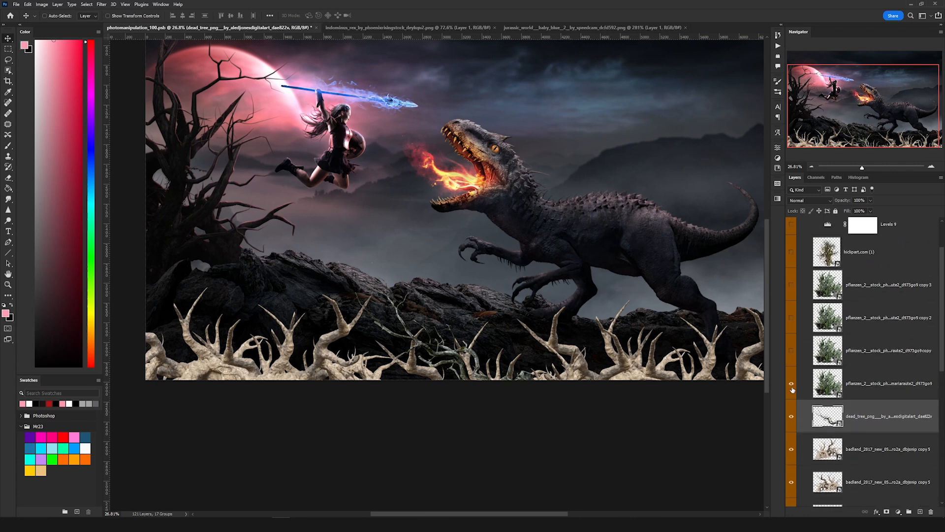
drag(794, 372, 796, 282)
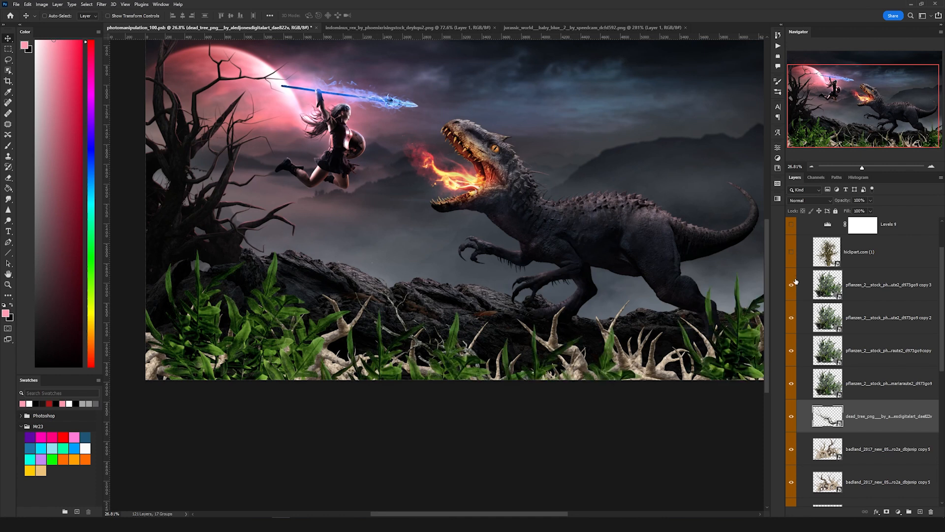
Show and select the hiclipart.com (1) layer to add dry branches at the scene's lower-left corner.
click(793, 254)
click(847, 254)
drag(237, 316, 304, 379)
scroll(818, 304, up, 2)
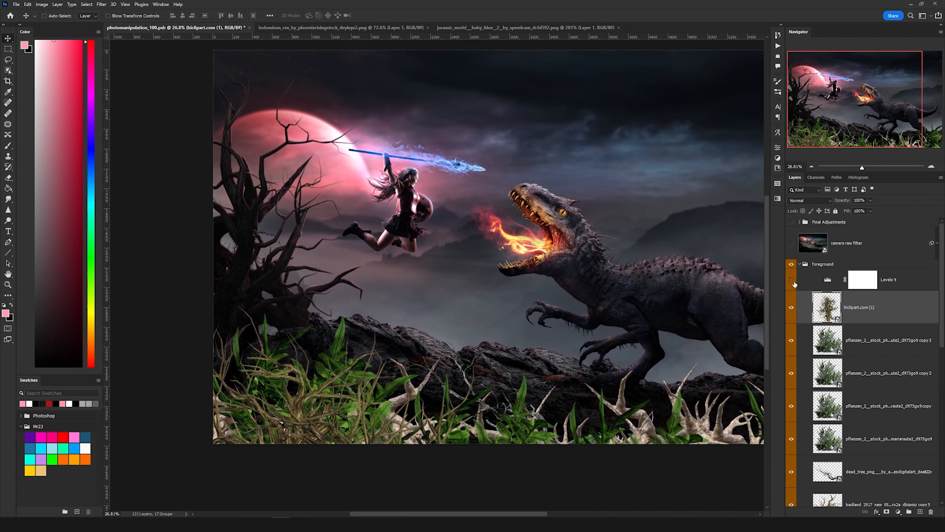
Show the Levels 9 adjustment layer to darken the foreground plants and view its settings.
click(792, 281)
double_click(829, 281)
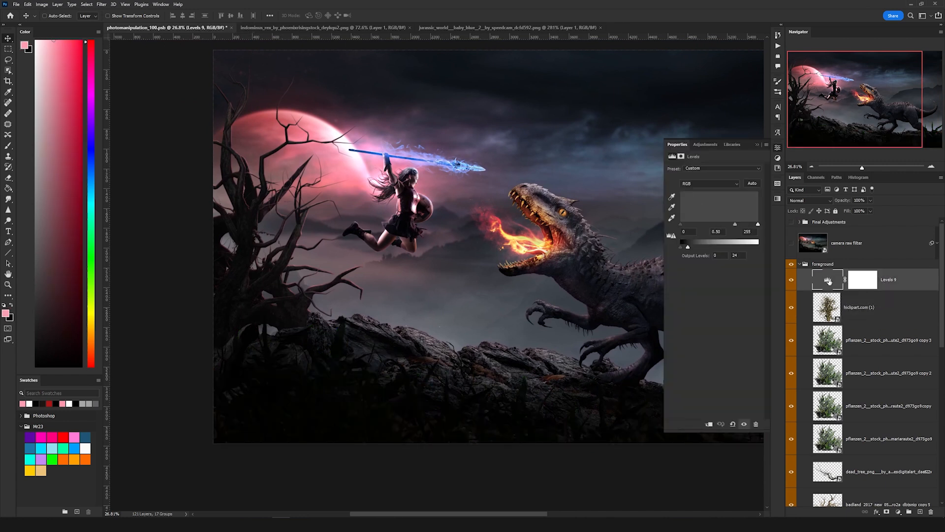
drag(578, 352, 433, 316)
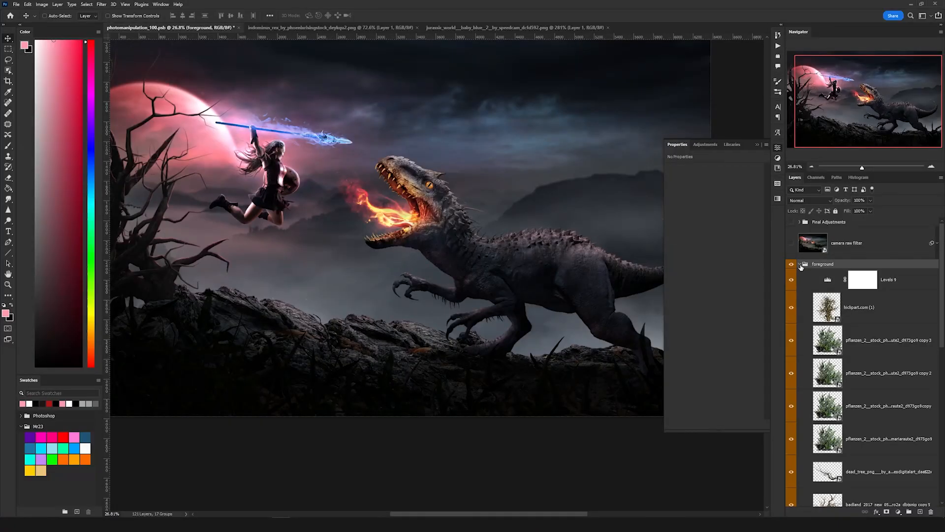
Stamp all visible layers into a new layer above the collapsed foreground group and convert it to a smart object.
click(800, 264)
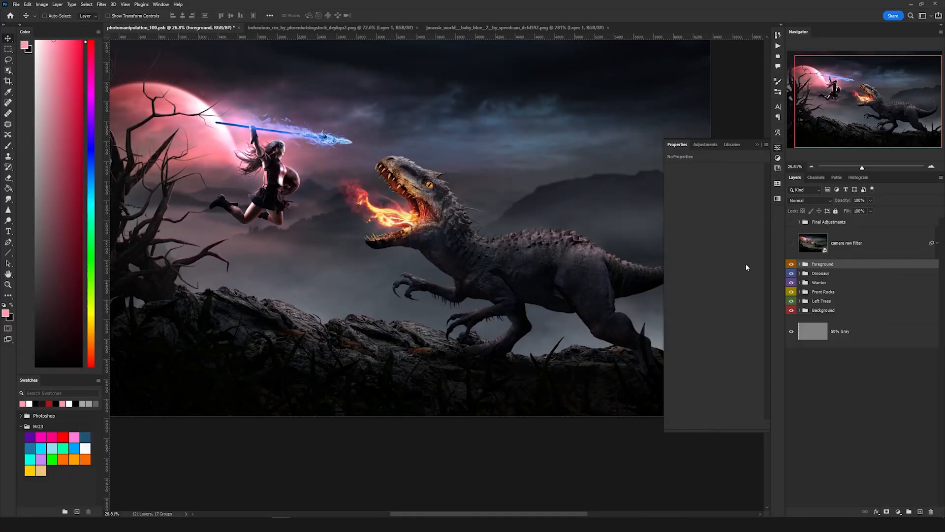
click(757, 144)
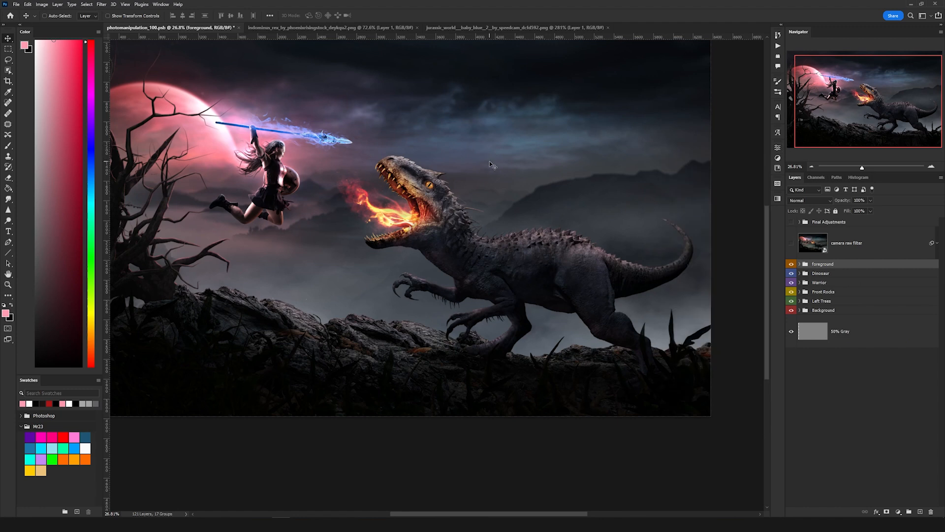
key(ctrl+alt+shift+e)
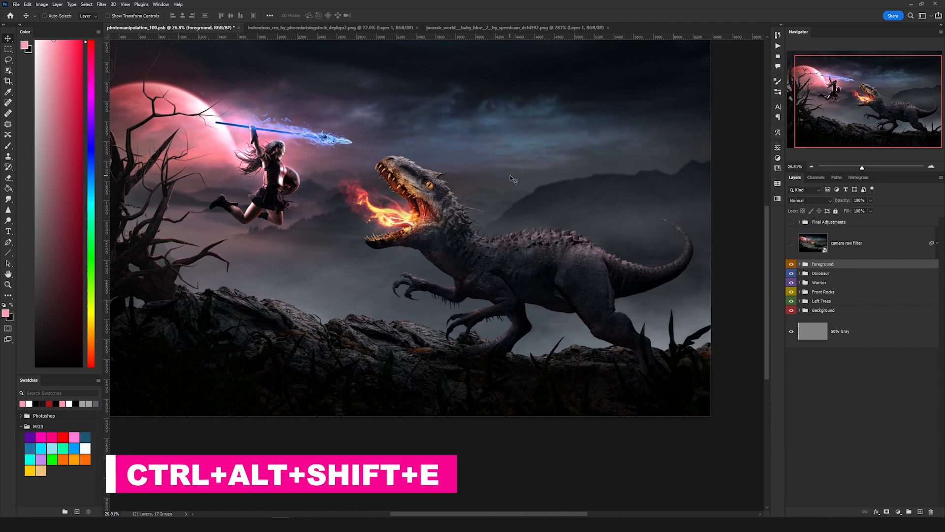
right_click(861, 270)
click(817, 306)
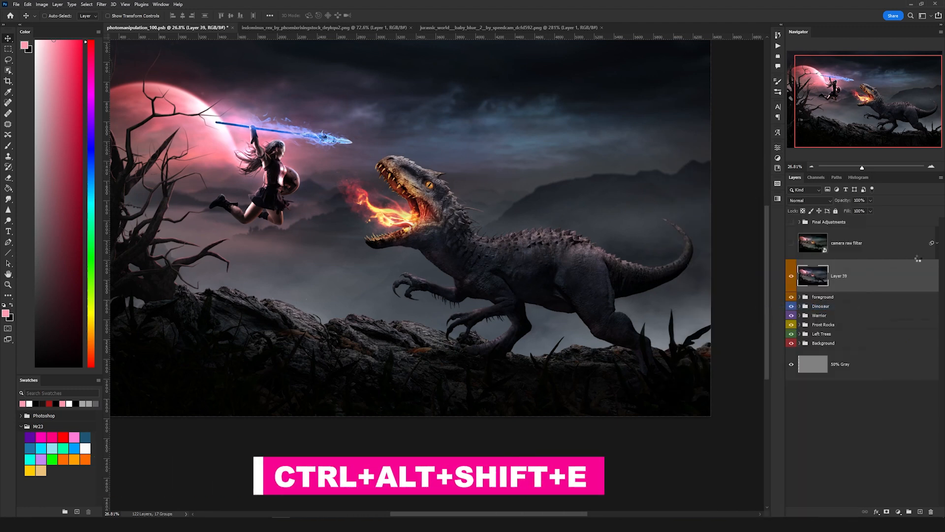
Open the Camera Raw Filter on the stamped smart object and review its Basic, Detail, Color Grading and Effects settings.
click(101, 5)
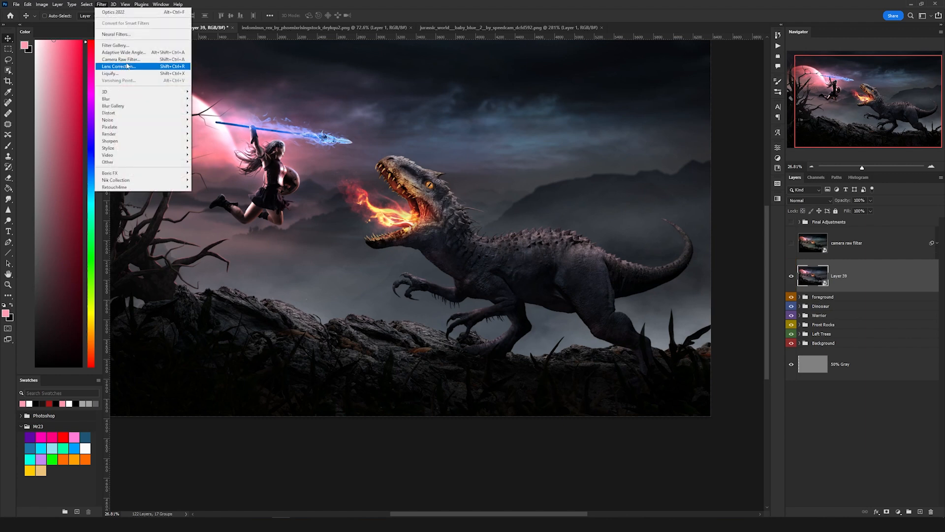
click(150, 61)
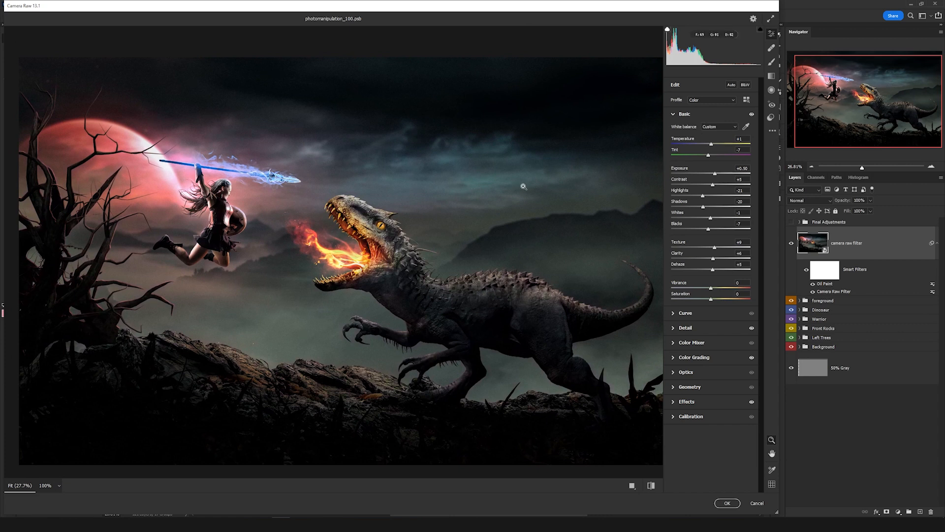
drag(485, 204, 474, 205)
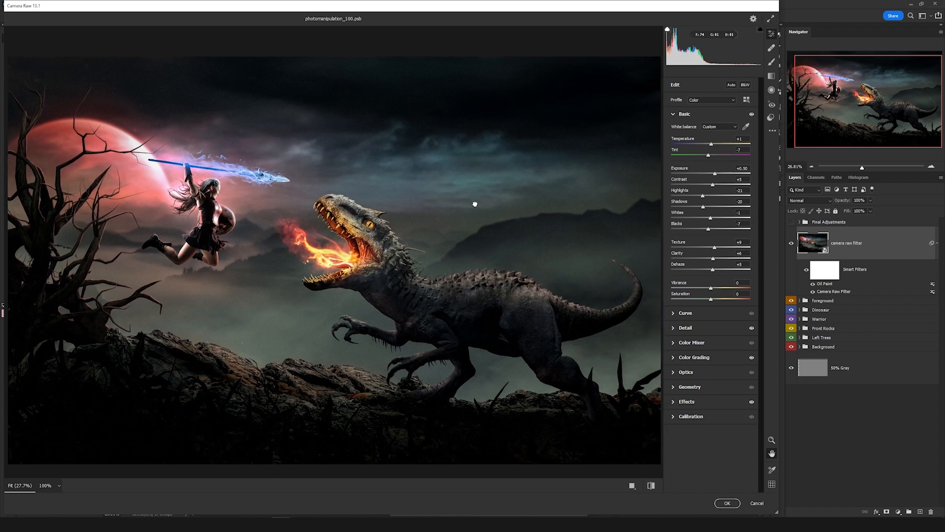
click(674, 115)
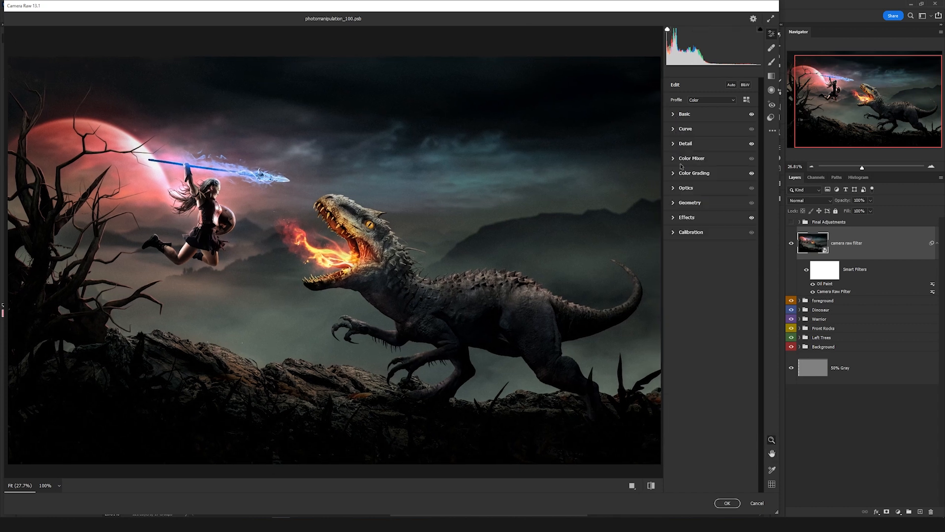
click(673, 144)
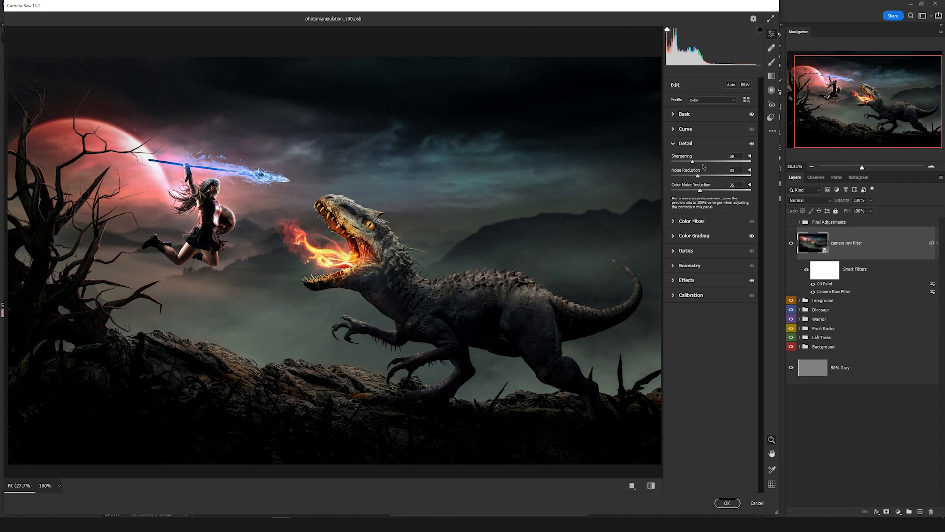
click(674, 236)
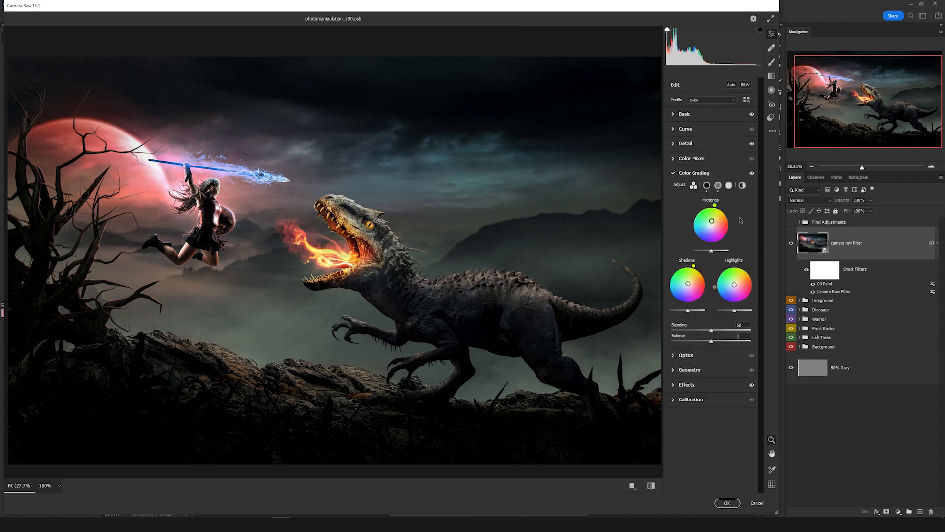
click(691, 385)
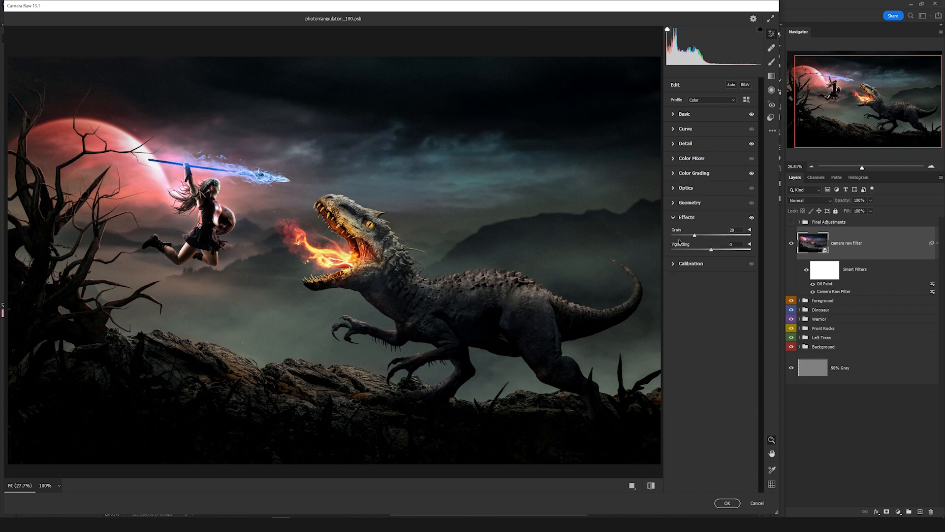
Examine the grain effect up close in the sky and around the dinosaur's head in the Camera Raw preview.
click(429, 211)
drag(291, 274, 371, 313)
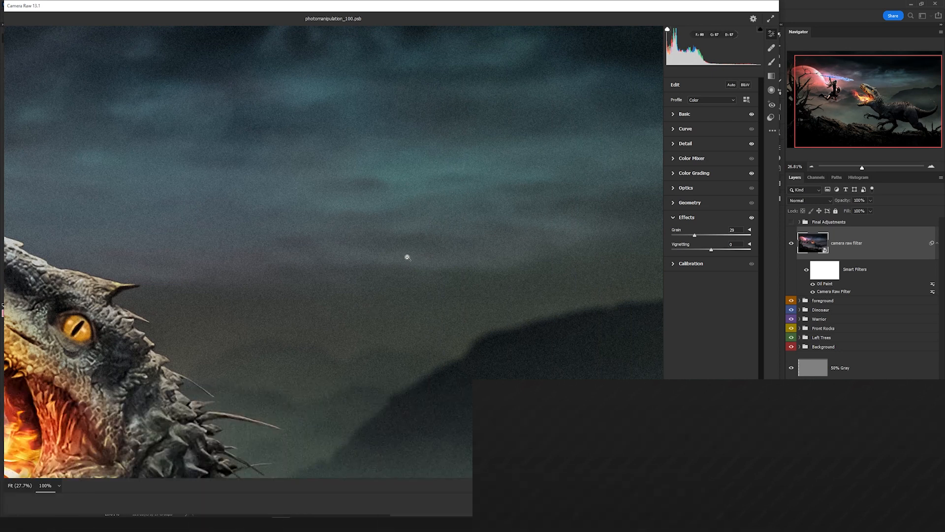
alt+click(436, 258)
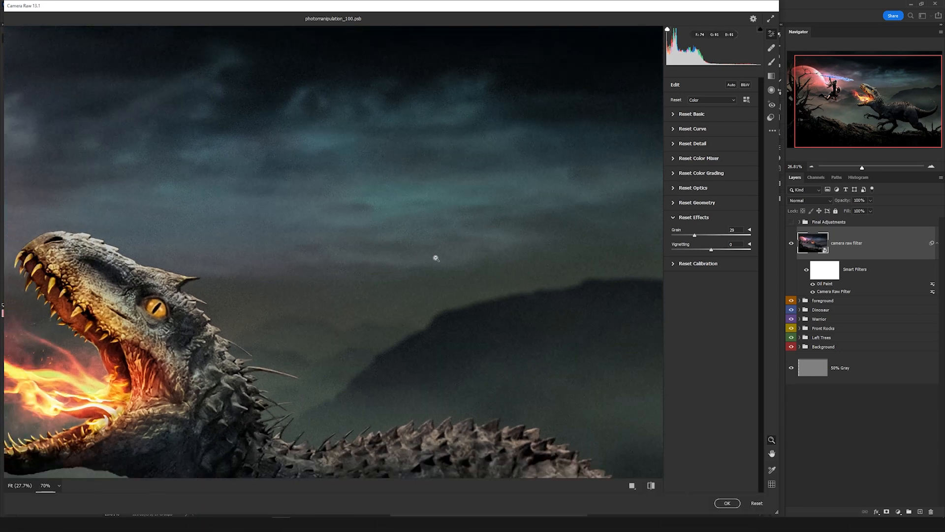
alt+click(436, 258)
alt+click(436, 258)
drag(323, 221, 534, 143)
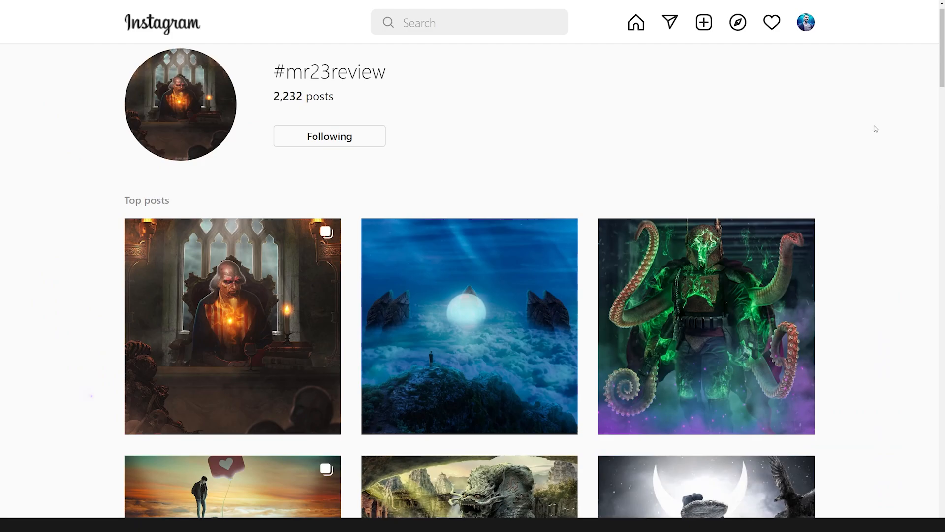
Switch to Instagram and browse the #mr23review hashtag posts down to the teal-haired cyborg portrait.
scroll(876, 129, up, 1)
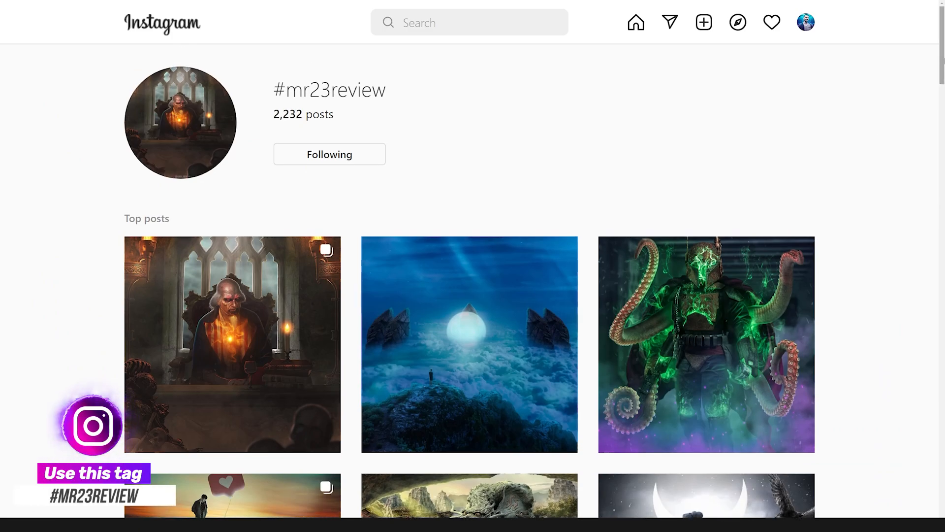
scroll(922, 84, down, 3)
scroll(920, 90, down, 20)
scroll(925, 127, down, 20)
scroll(926, 132, down, 20)
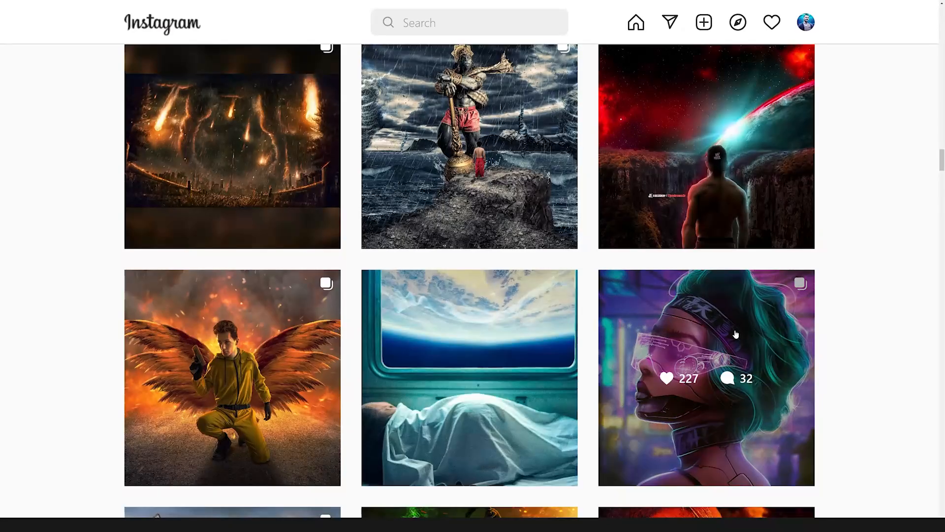
Open the teal-haired cyborg portrait post and compare its edited versions with the original cutout image.
click(736, 334)
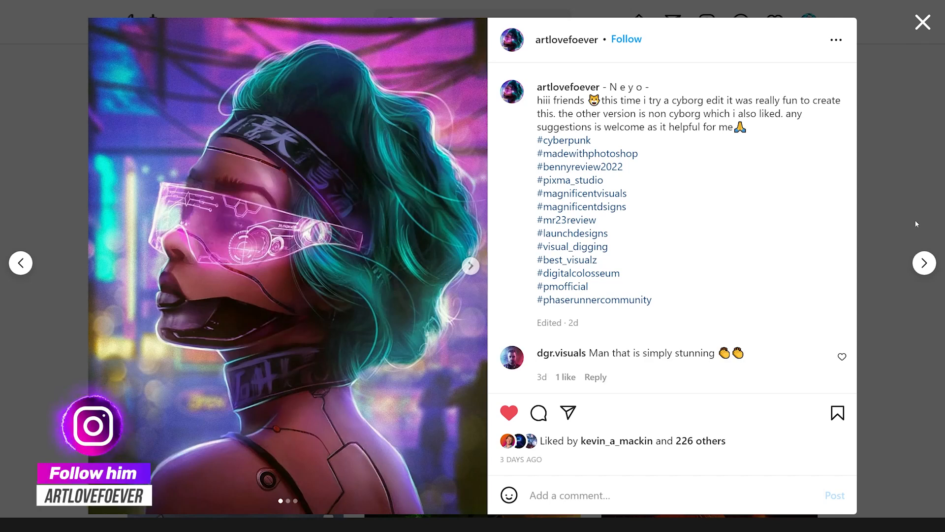
click(471, 265)
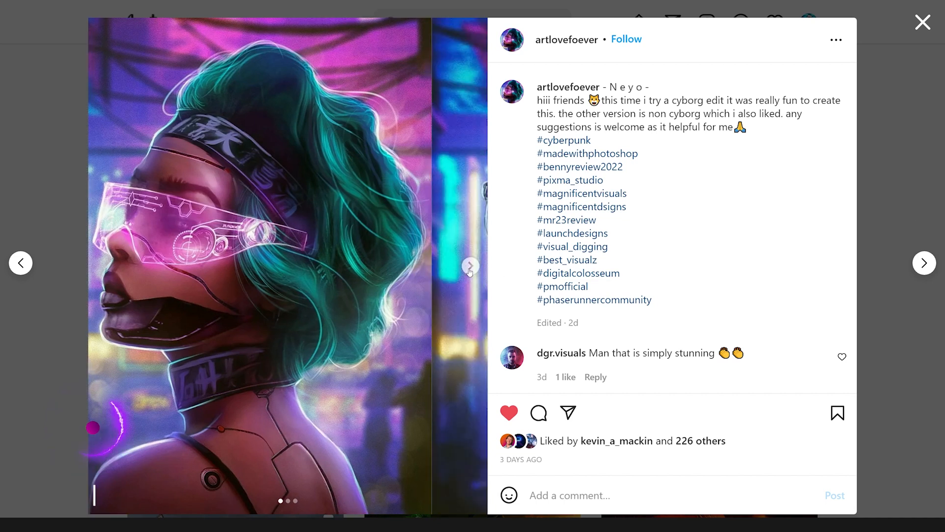
click(471, 266)
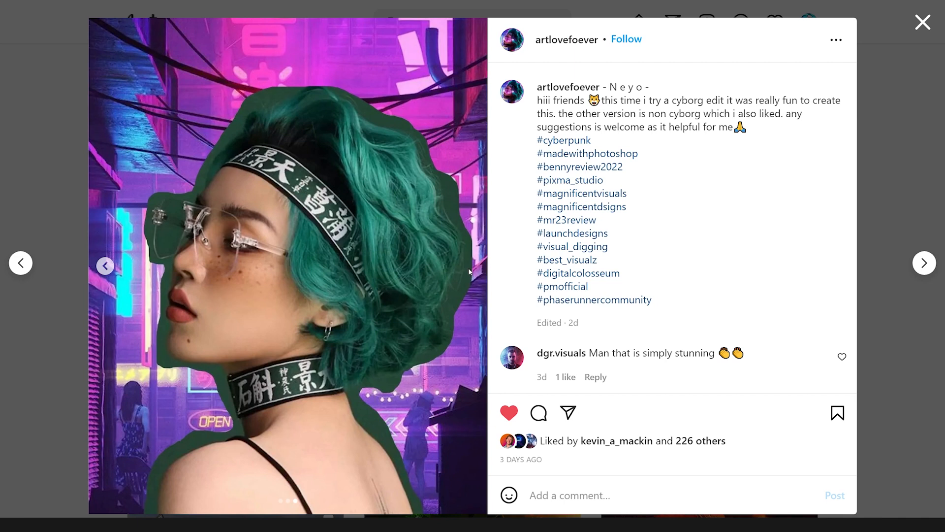
click(114, 270)
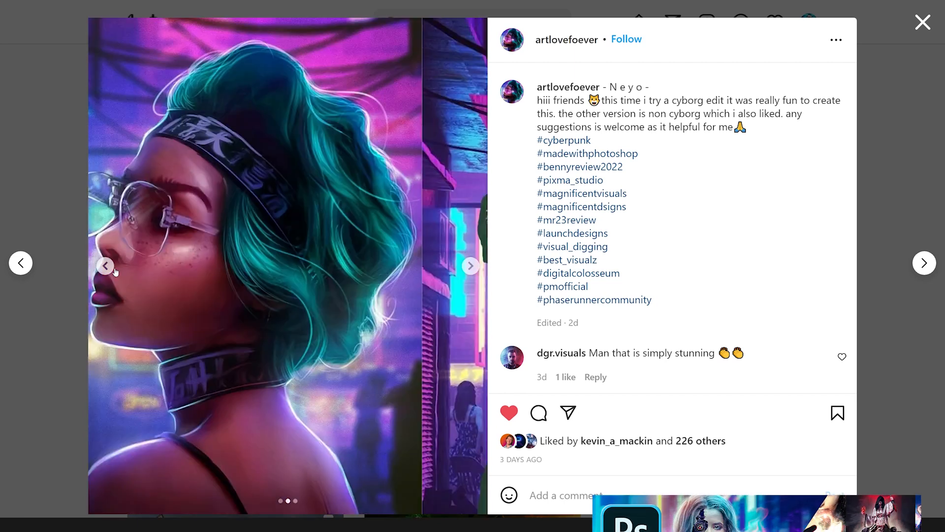
click(114, 270)
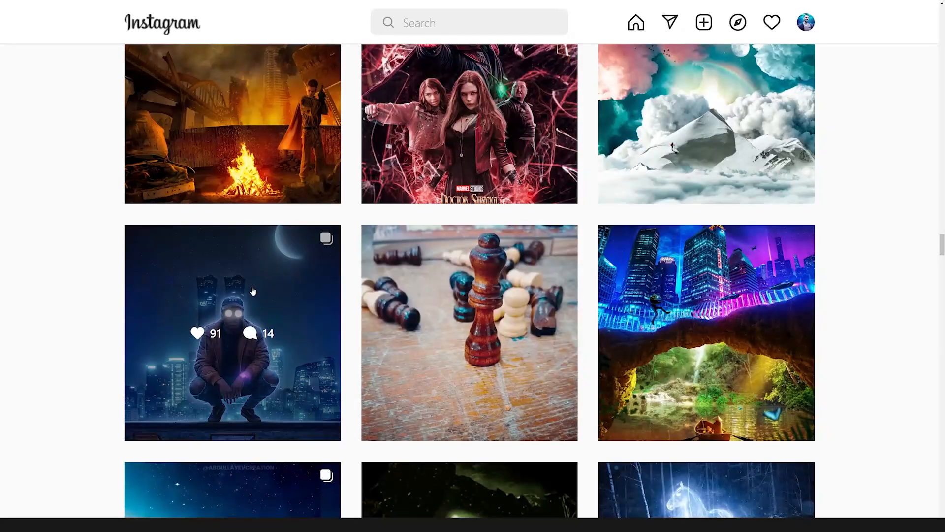
Open the night-city post of the crouching man with glowing eyes and compare the final edit with its unedited cutout version.
click(254, 293)
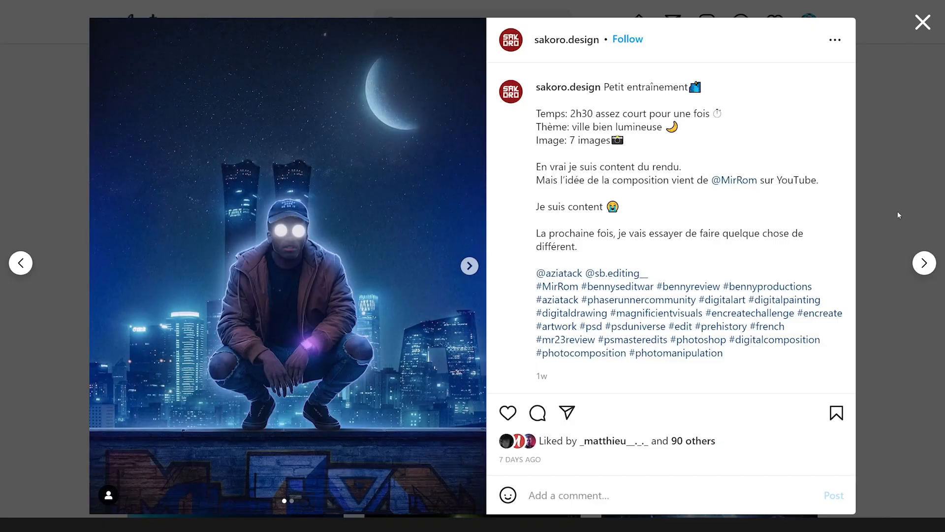
click(469, 266)
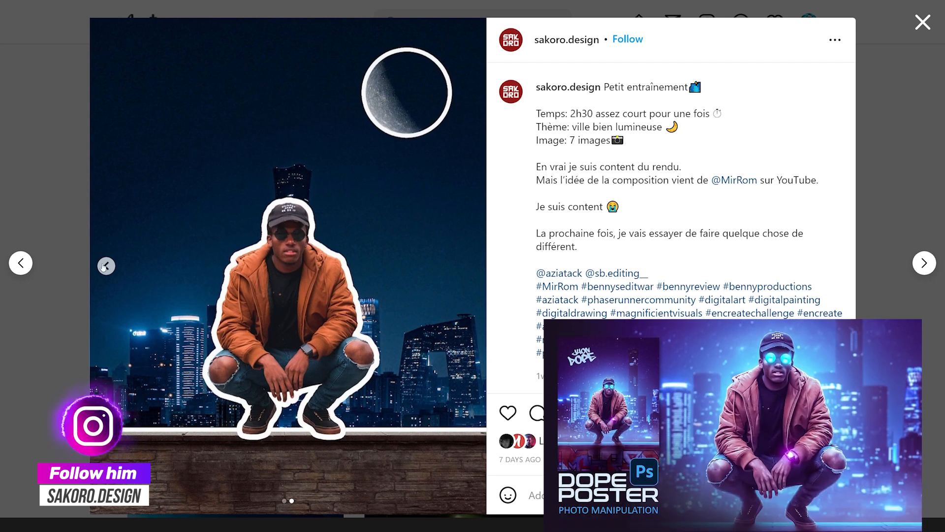
click(106, 266)
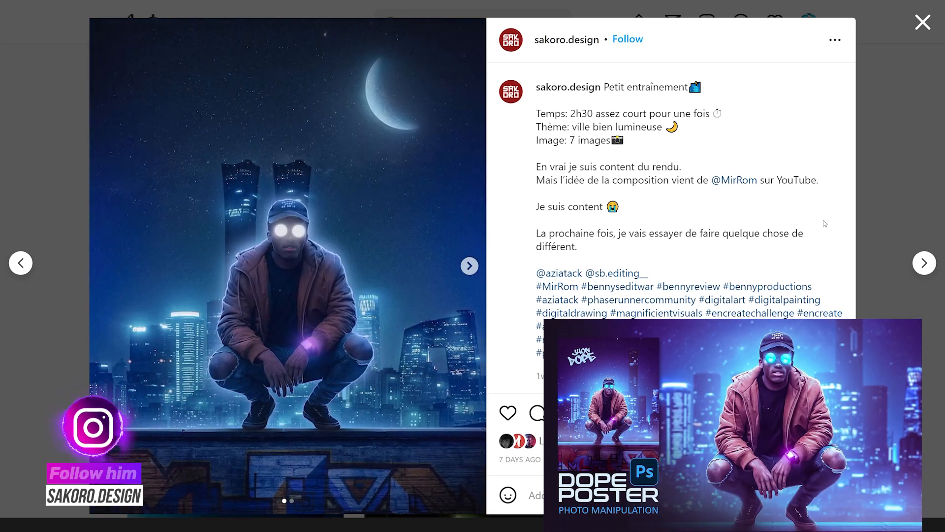